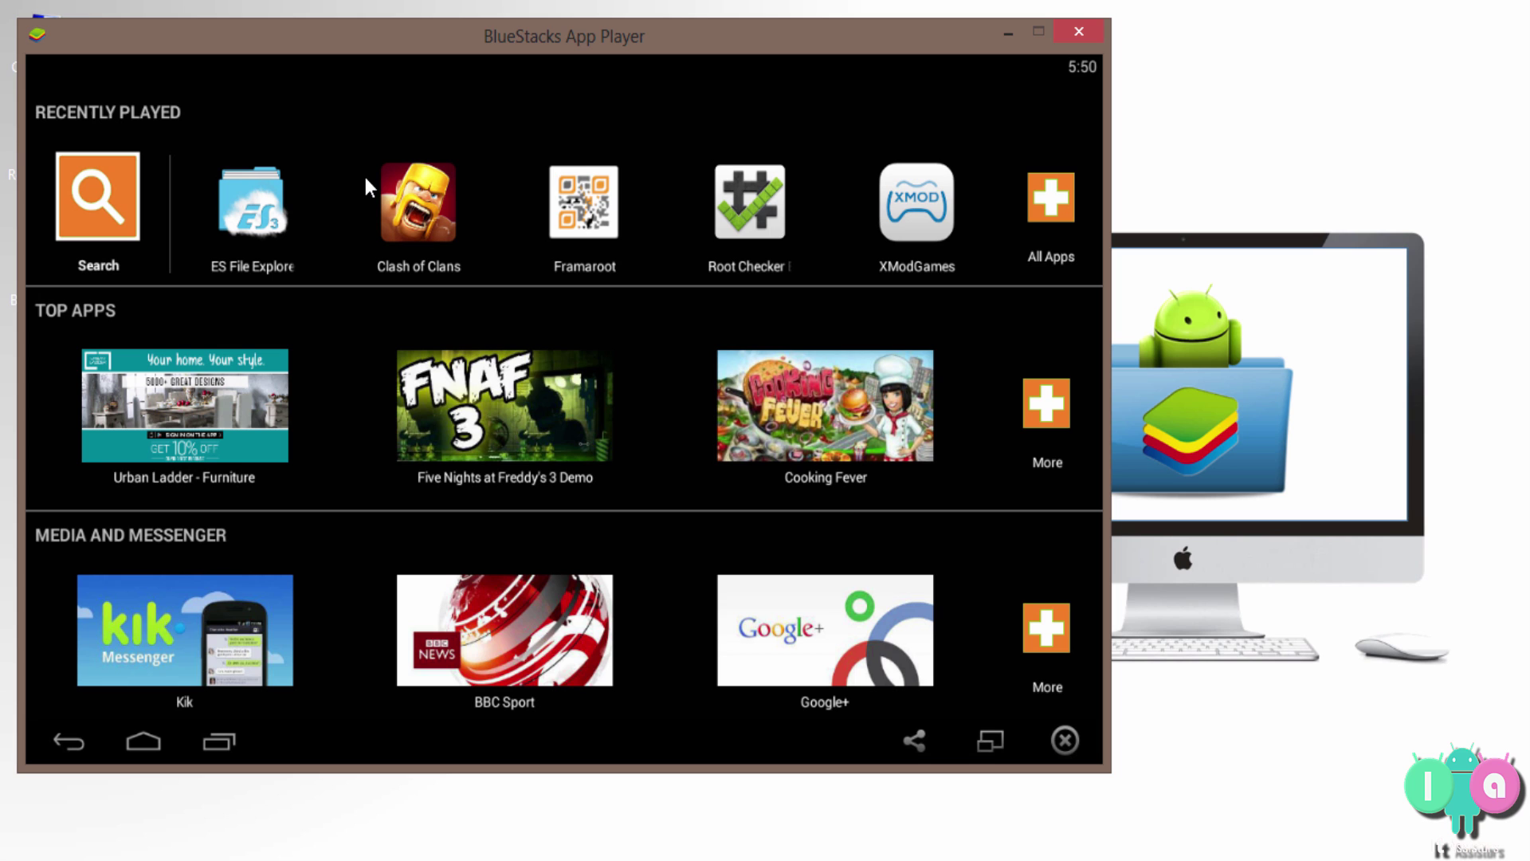
Switch the emulator to full screen, leave it with F11, and move the window right and down
left_click(989, 743)
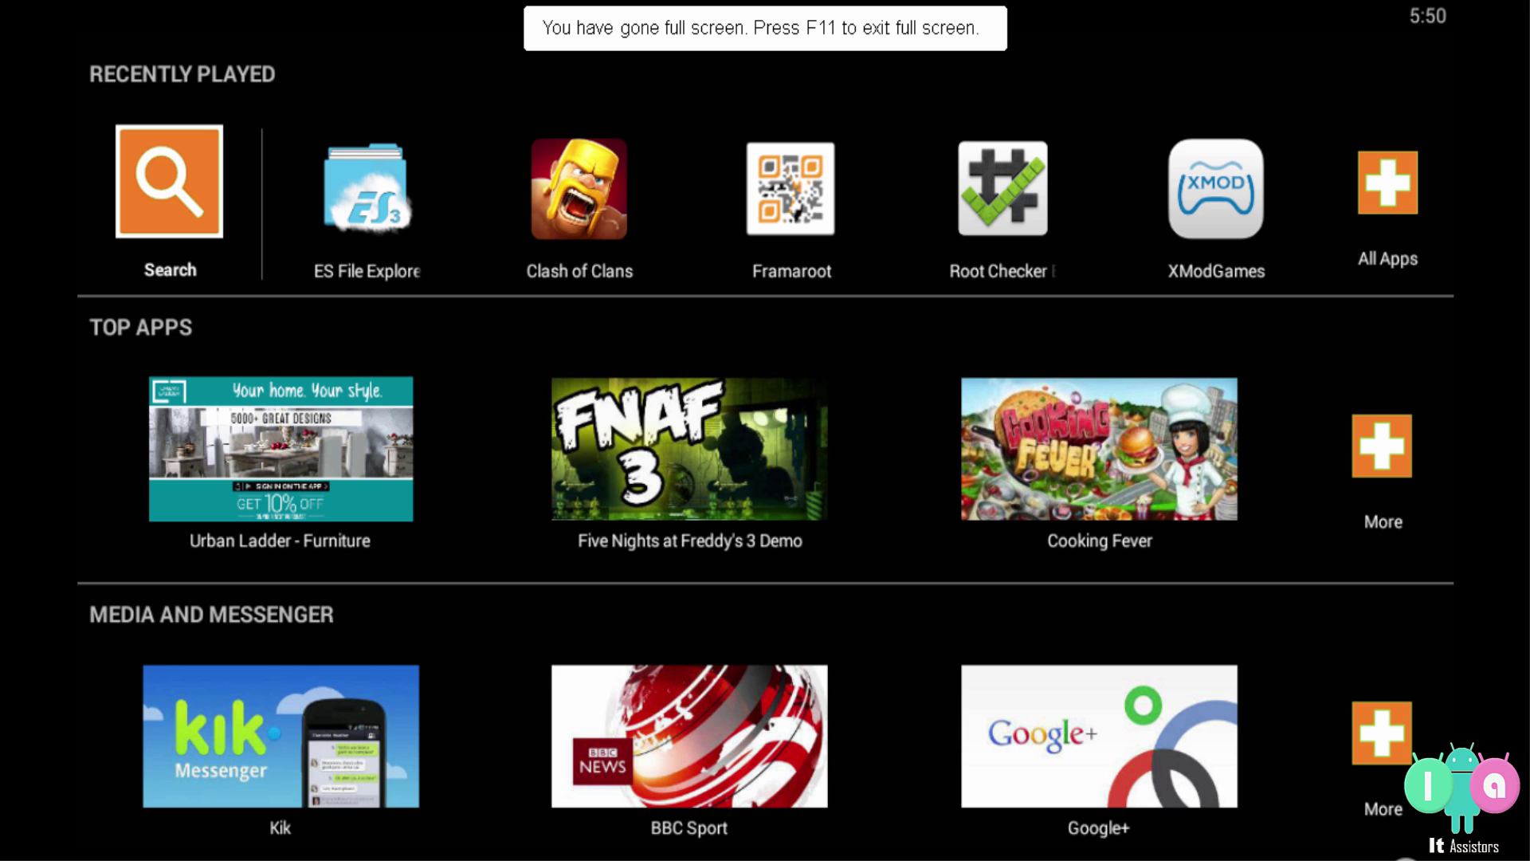
key("F11")
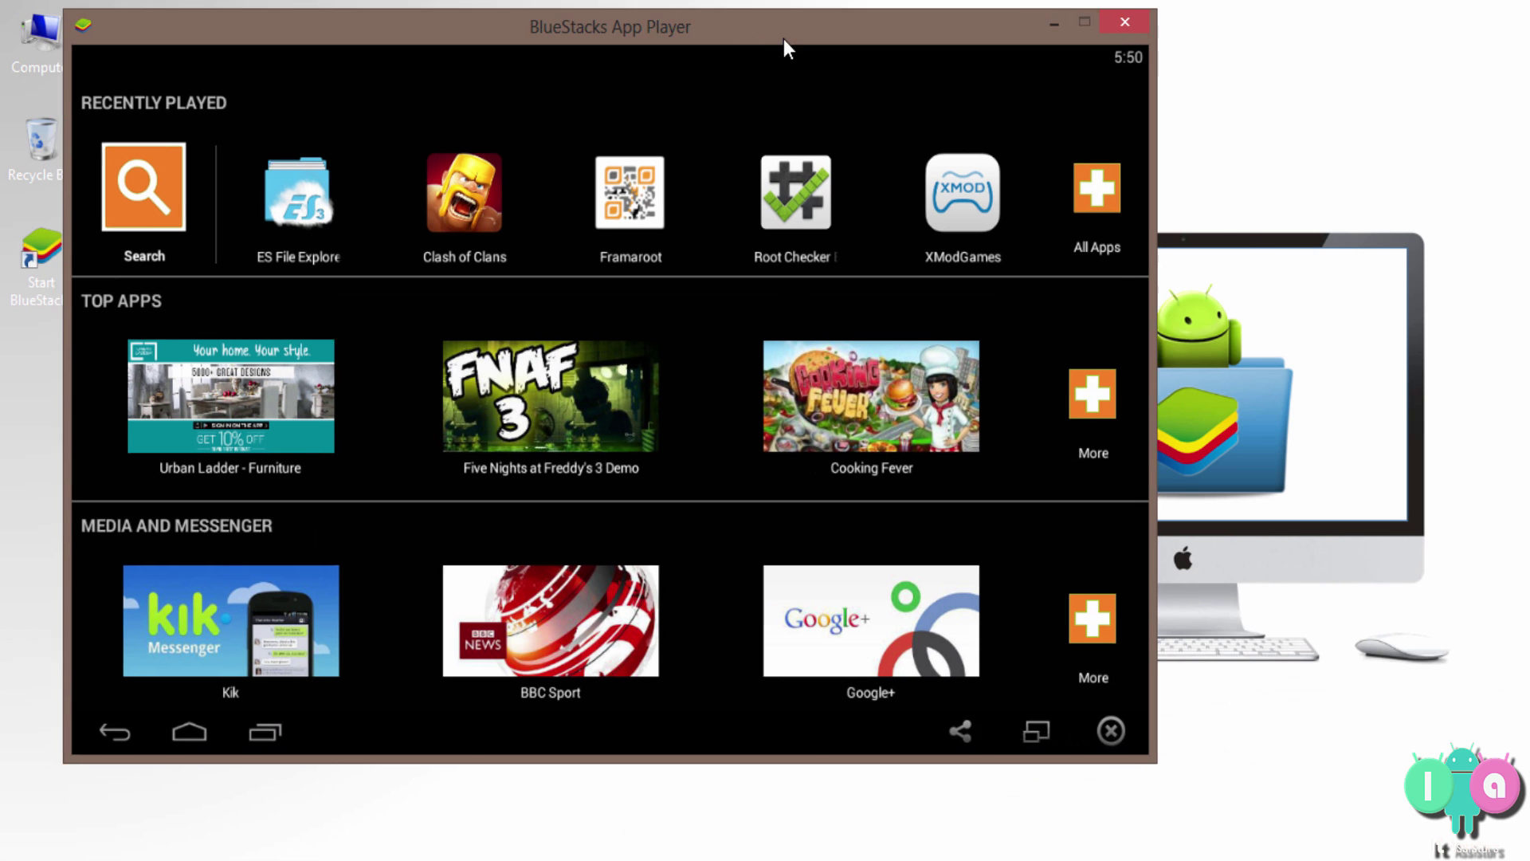
left_click_drag(782, 38, 922, 57)
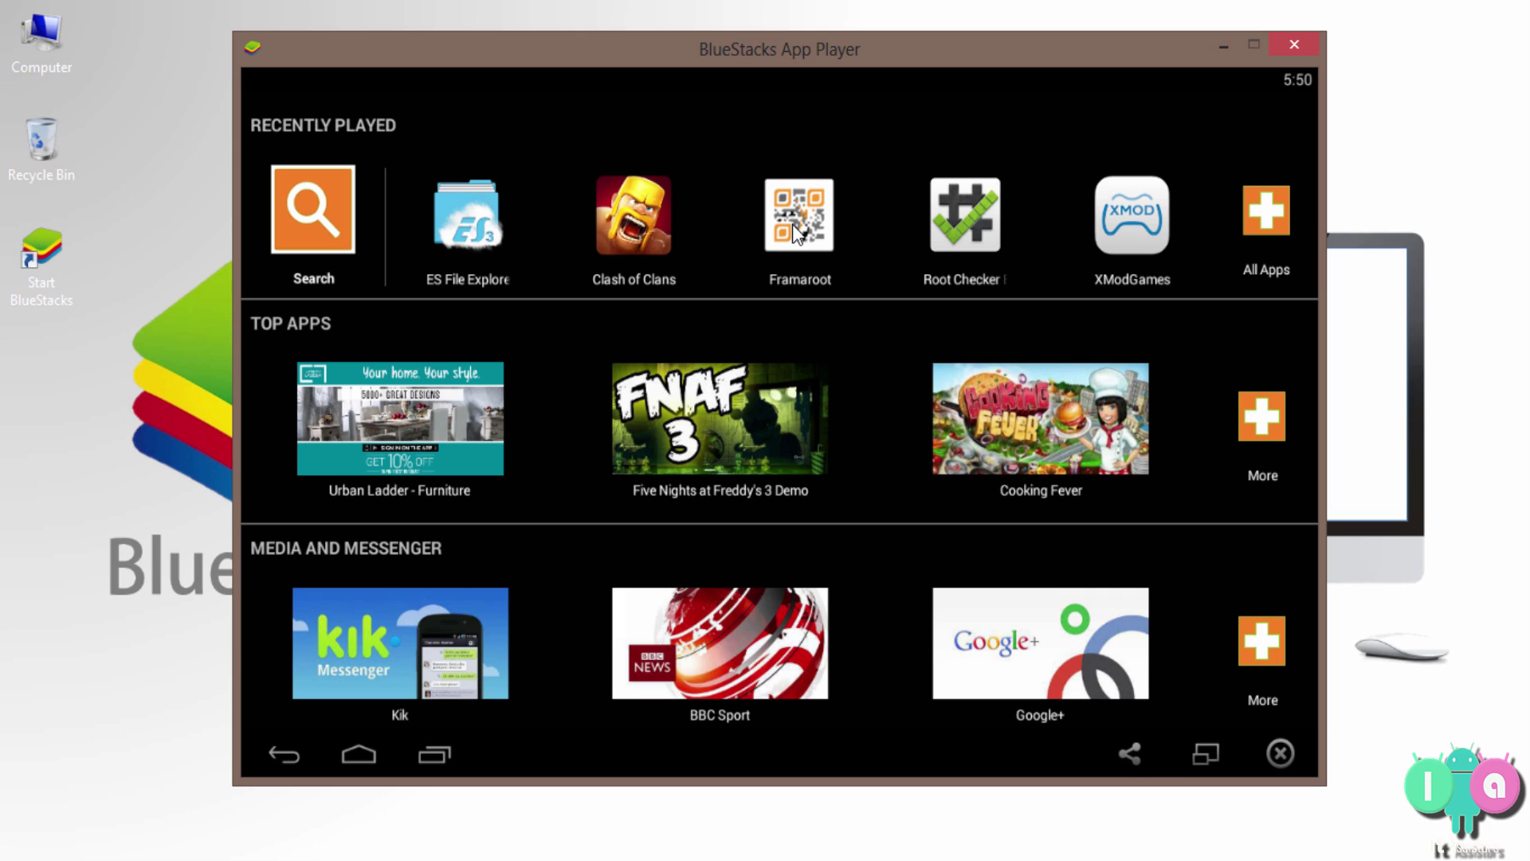
Launch ES File Explorer from the BlueStacks home screen
left_click(437, 203)
scroll(465, 212, "down", 1)
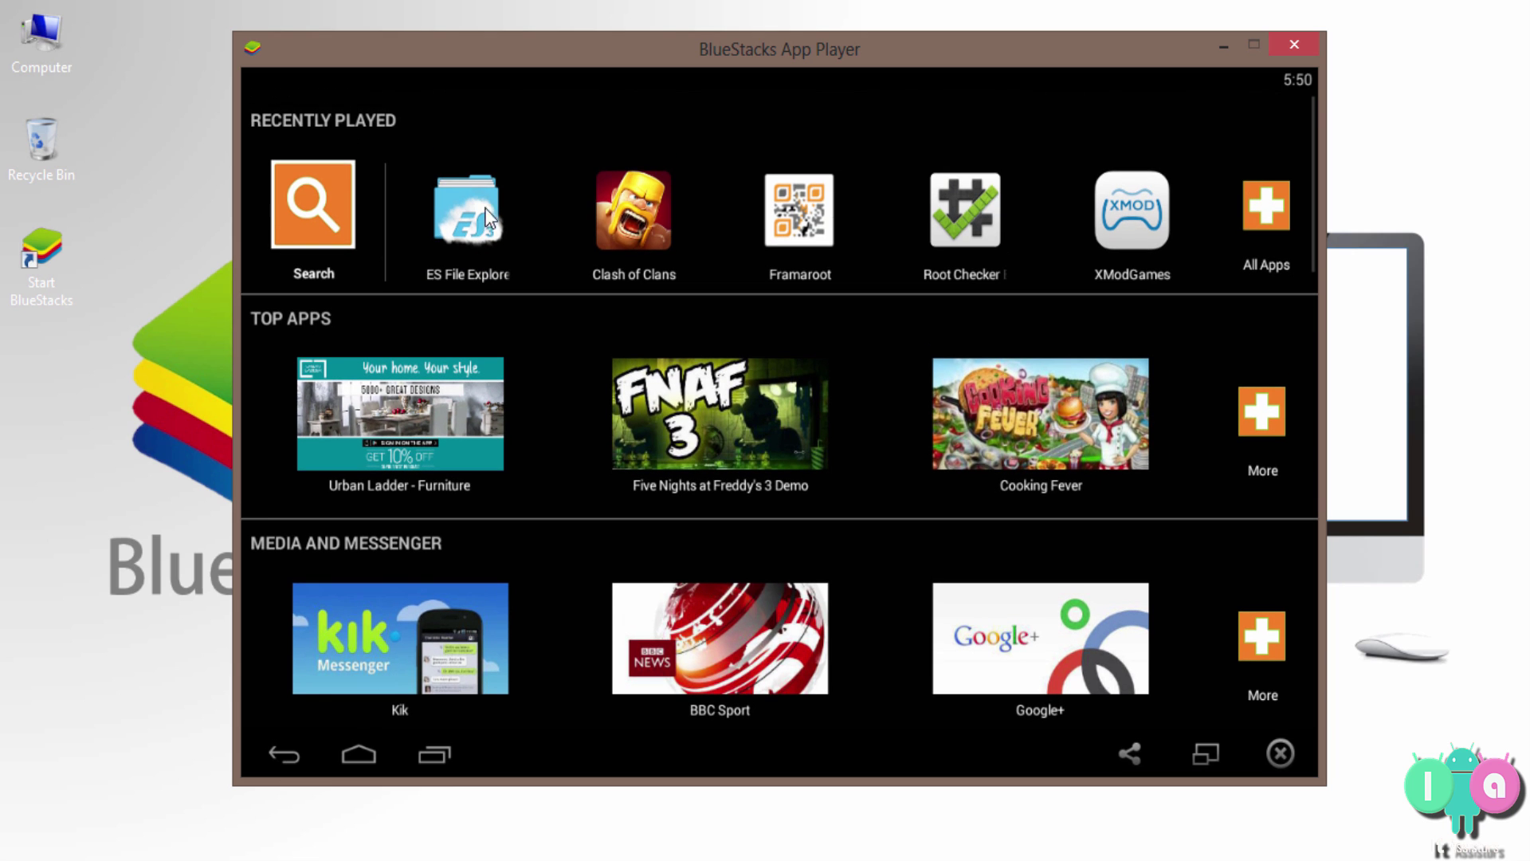
left_click(357, 227)
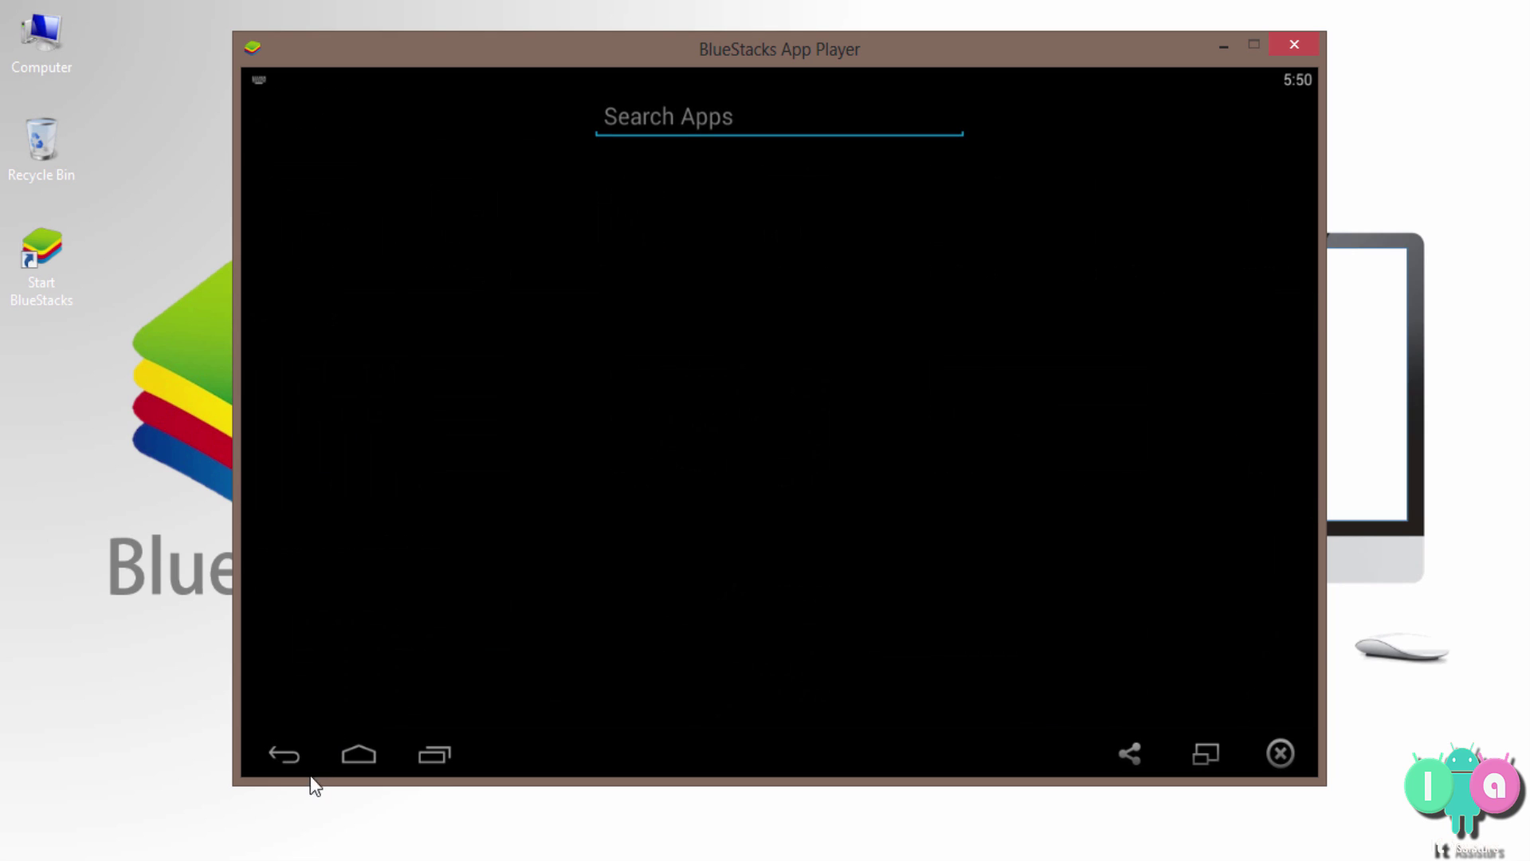
left_click(271, 756)
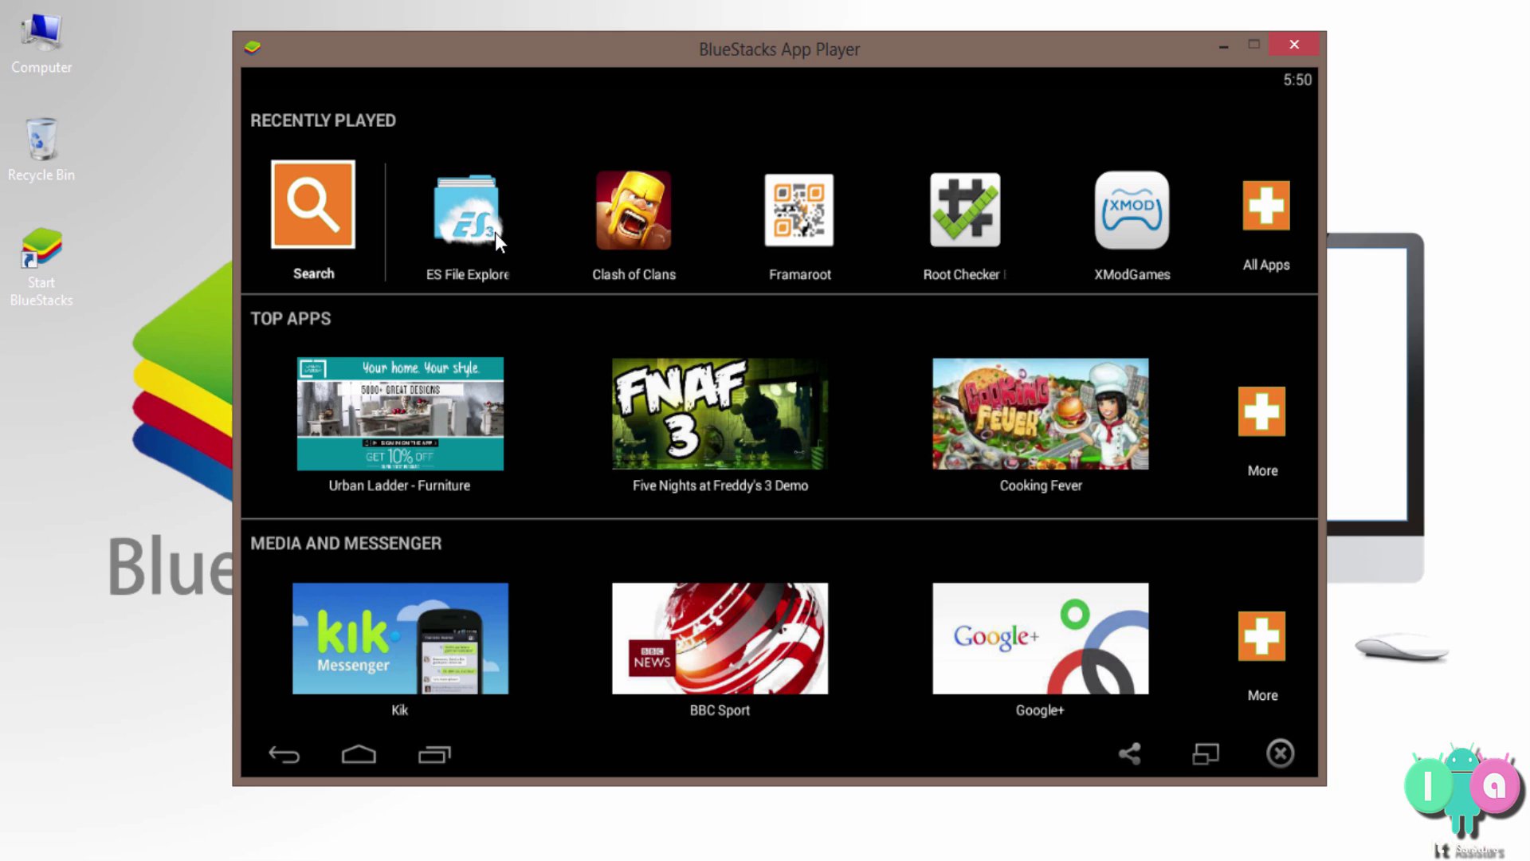
left_click(497, 237)
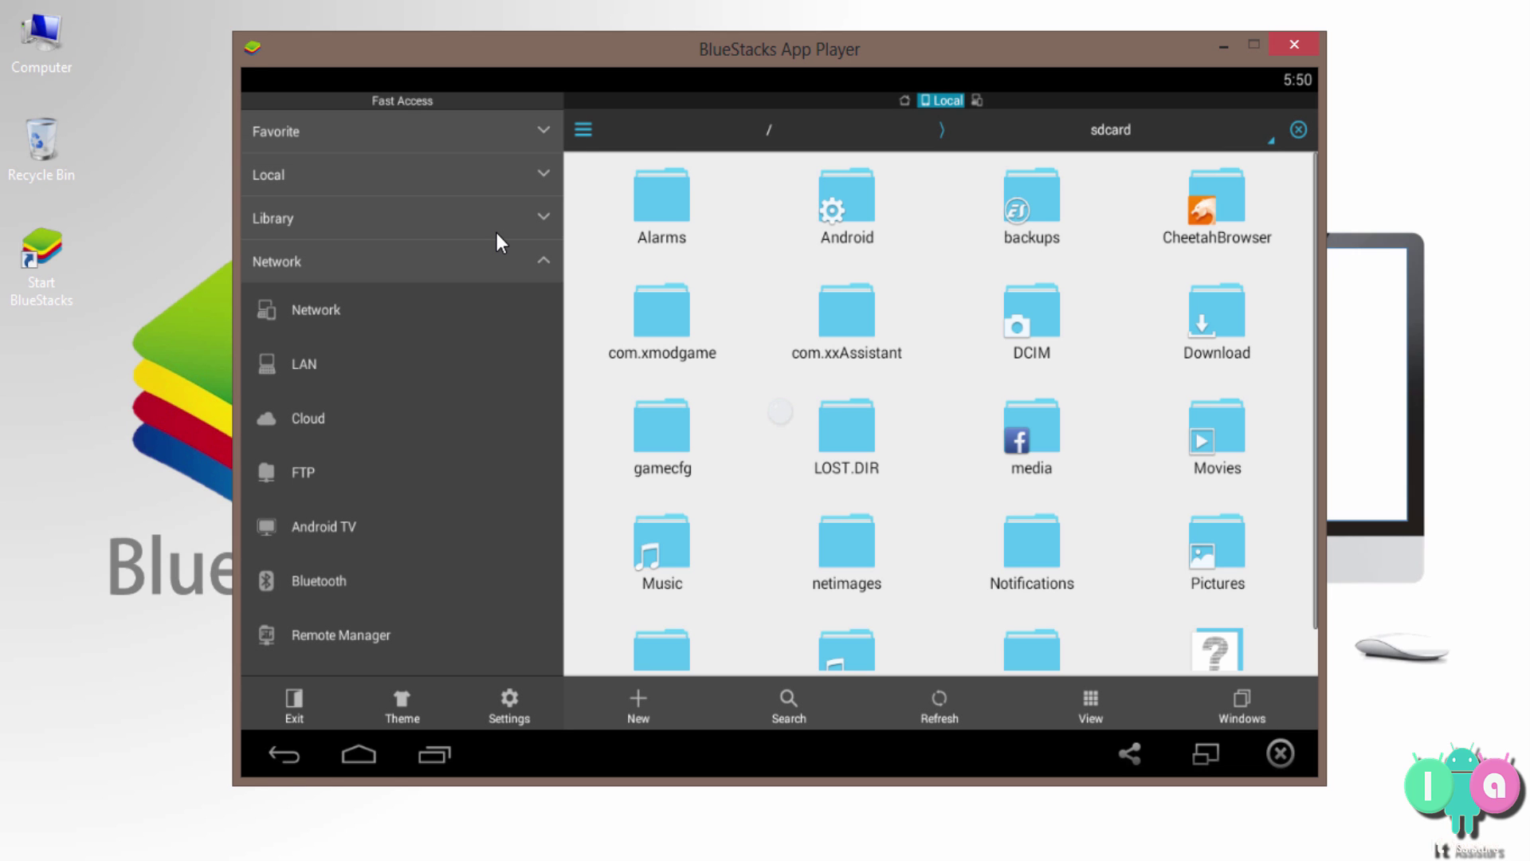
Open the APP category's User Apps list and scroll to Root Checker Basic
left_click_drag(647, 306, 1062, 324)
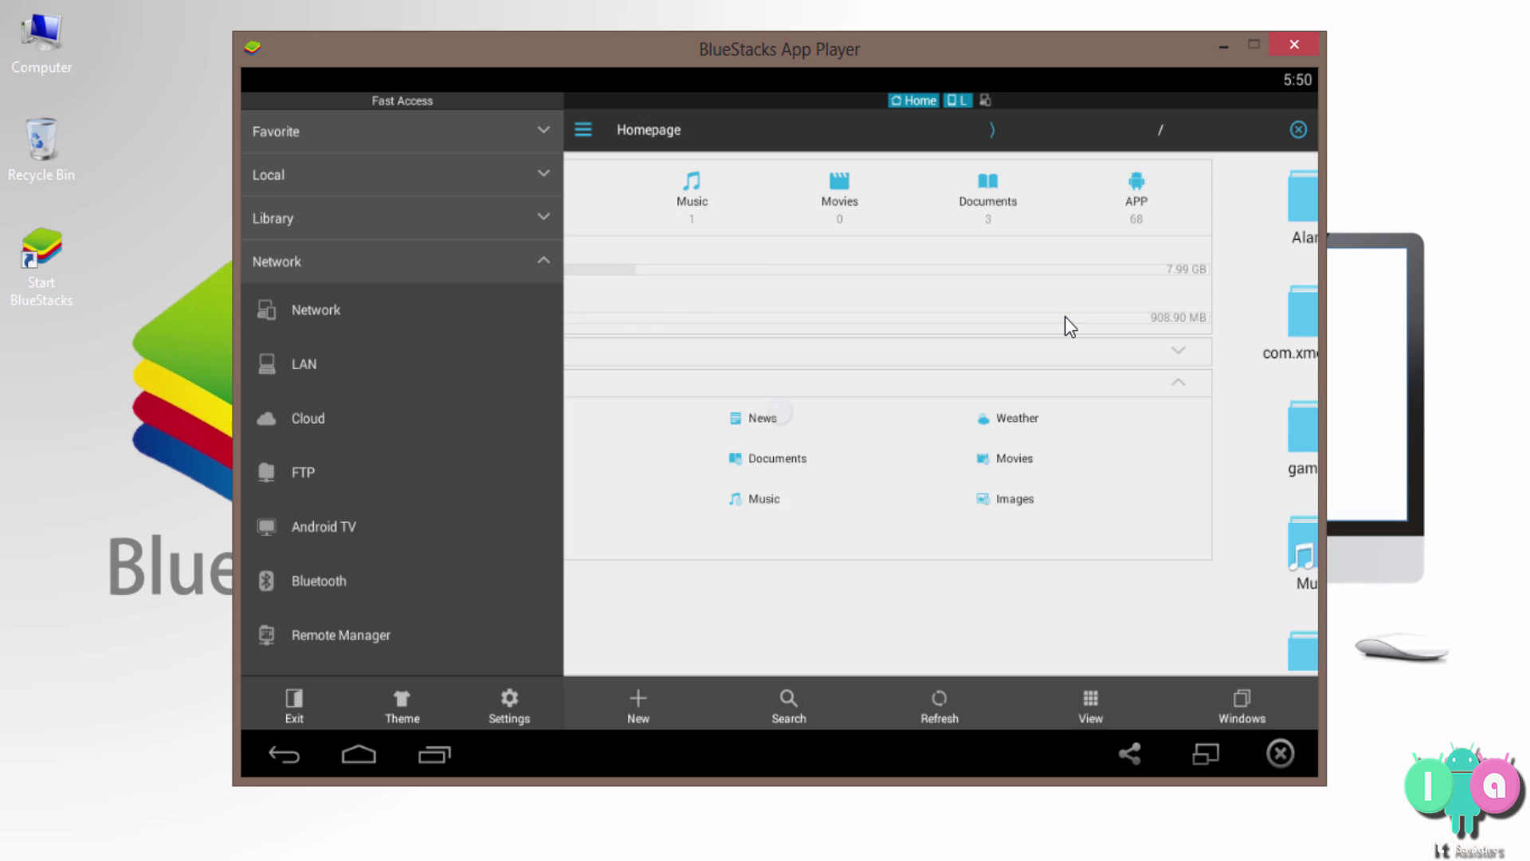
left_click(1237, 205)
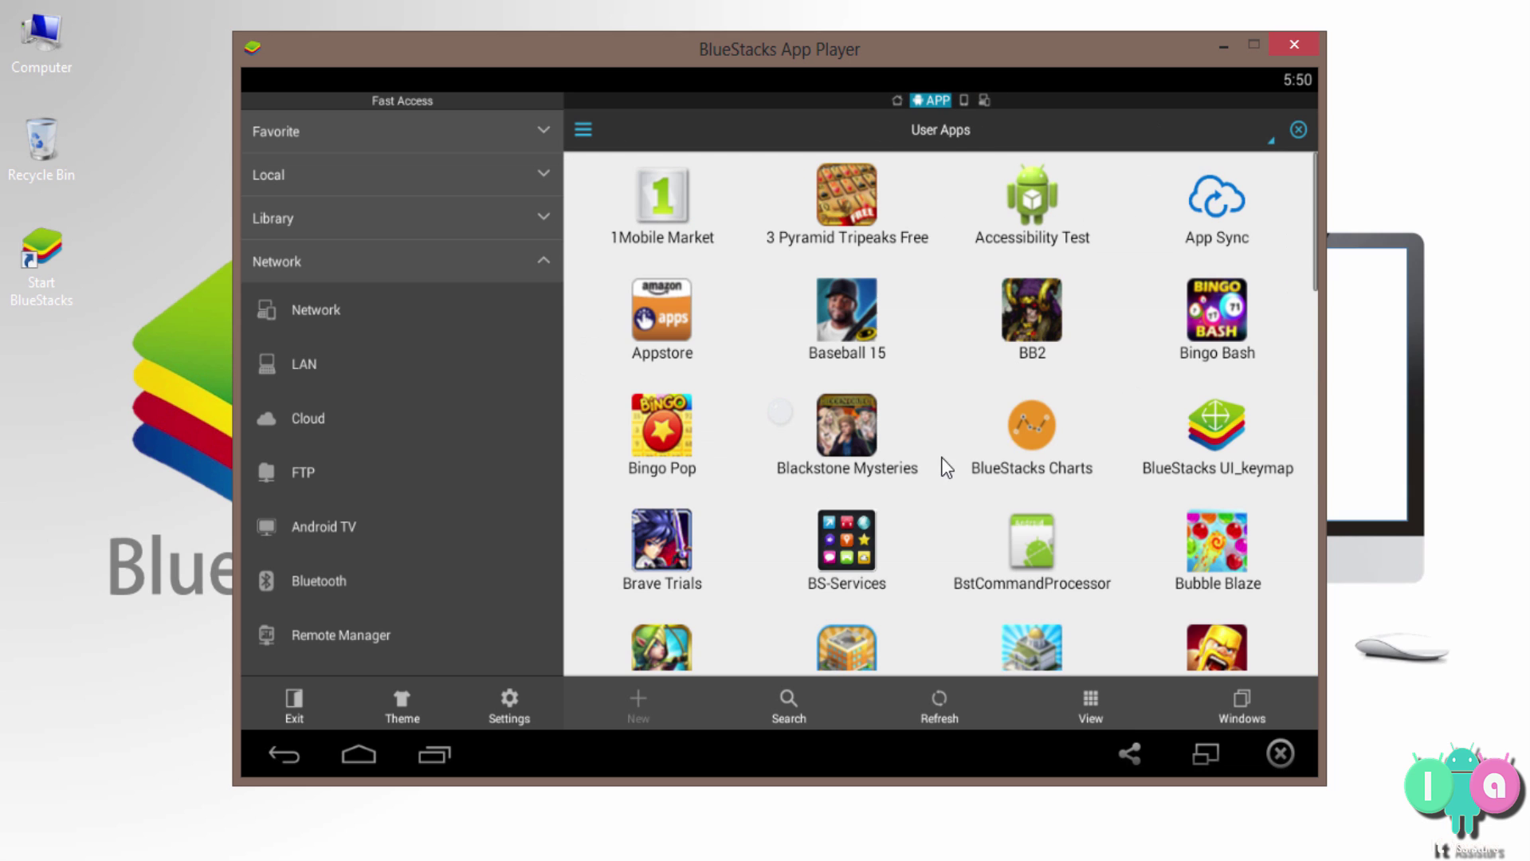
left_click_drag(954, 443, 1030, 244)
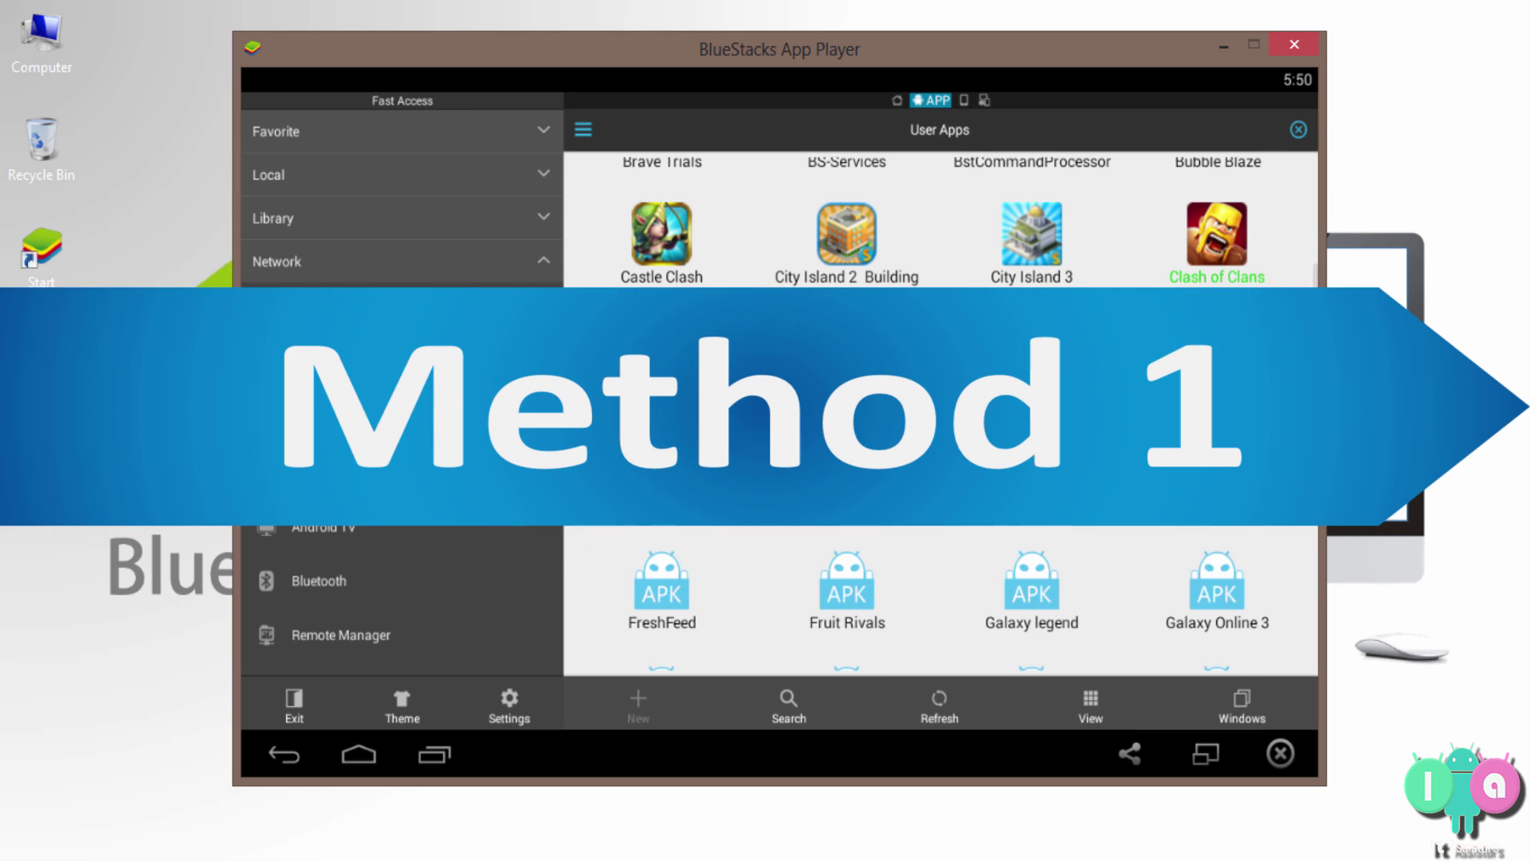
scroll(940, 415, "down", 15)
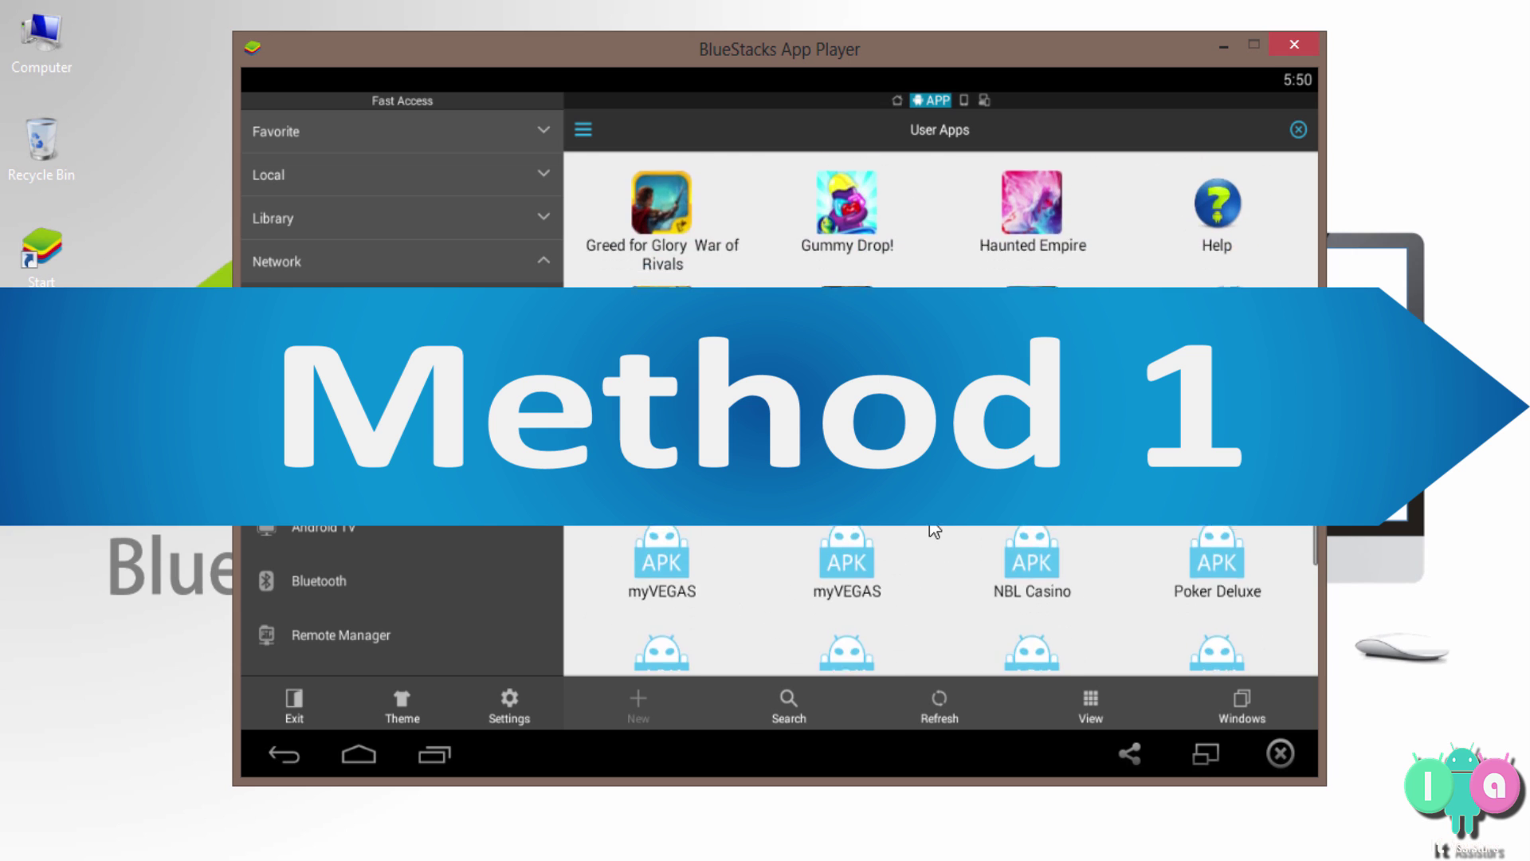
scroll(940, 414, "down", 2)
scroll(939, 433, "up", 1)
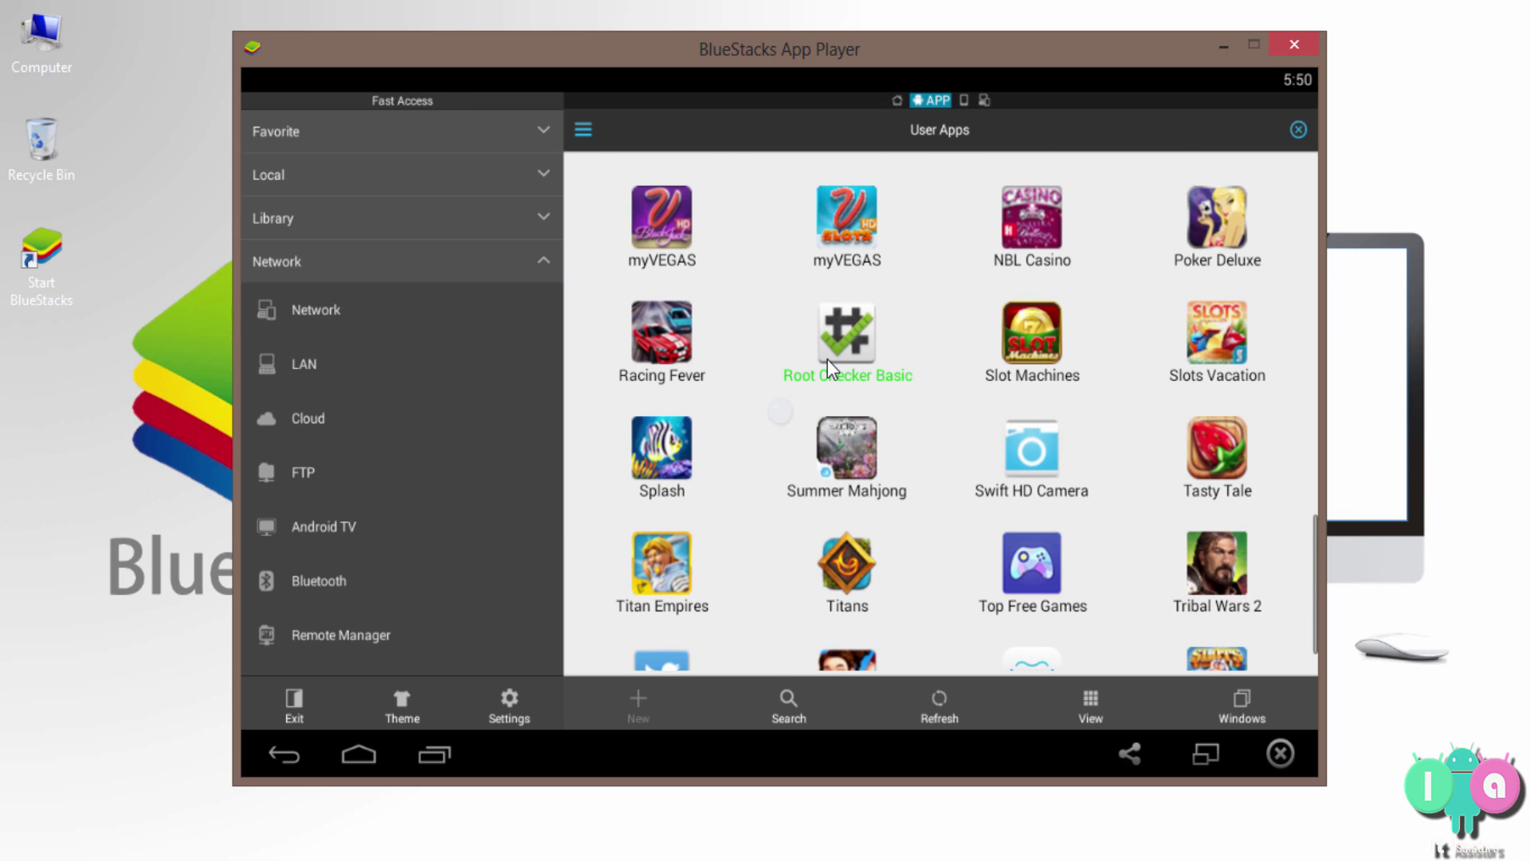
Back up Root Checker Basic, applying Overwrite to all to replace Root Checker Basic_5.5.1.apk
left_click(827, 361)
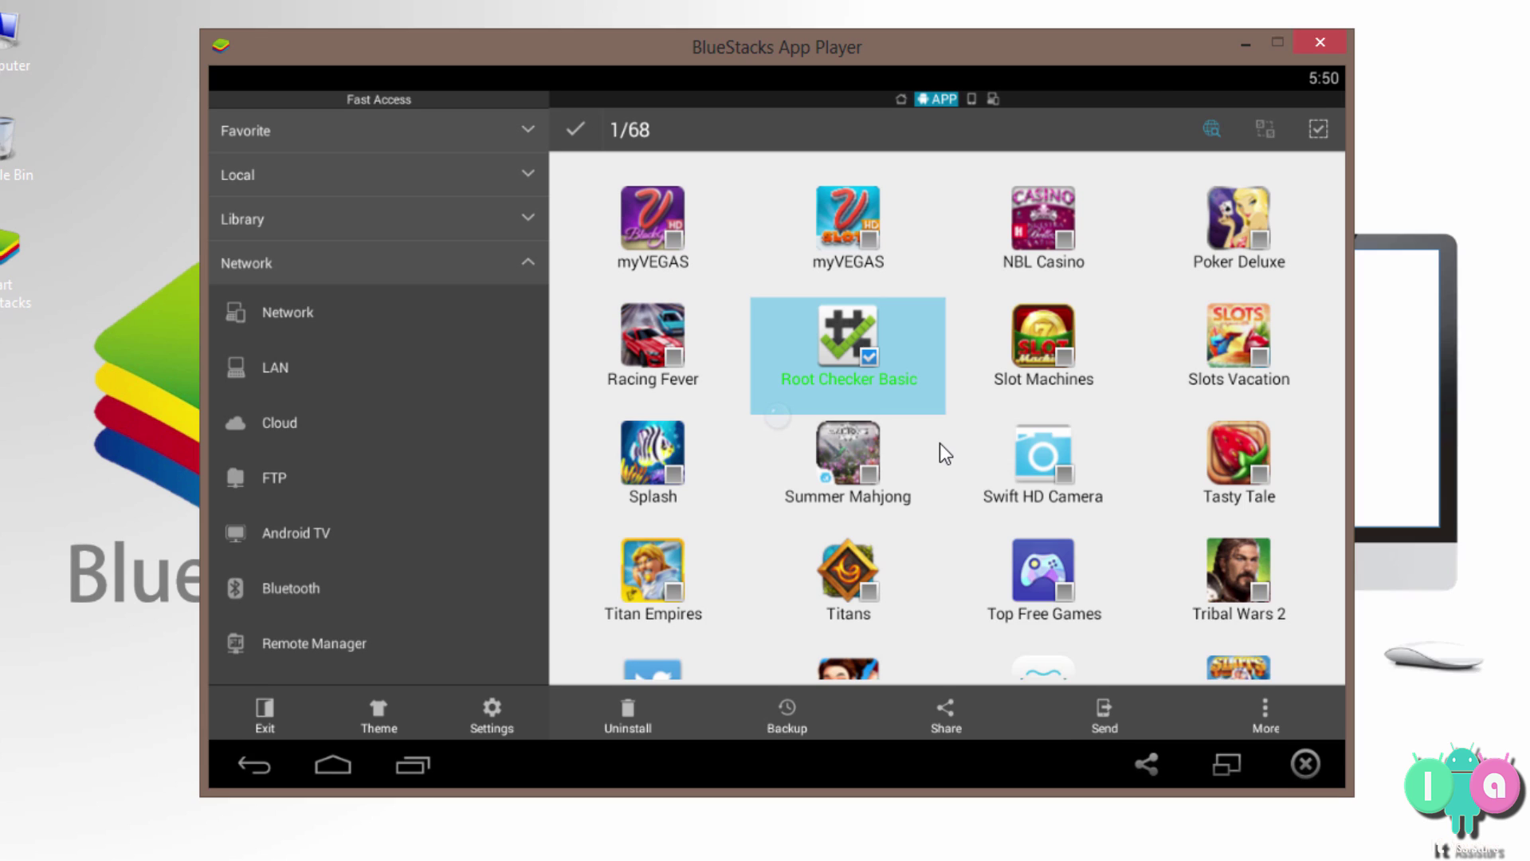
left_click(859, 395)
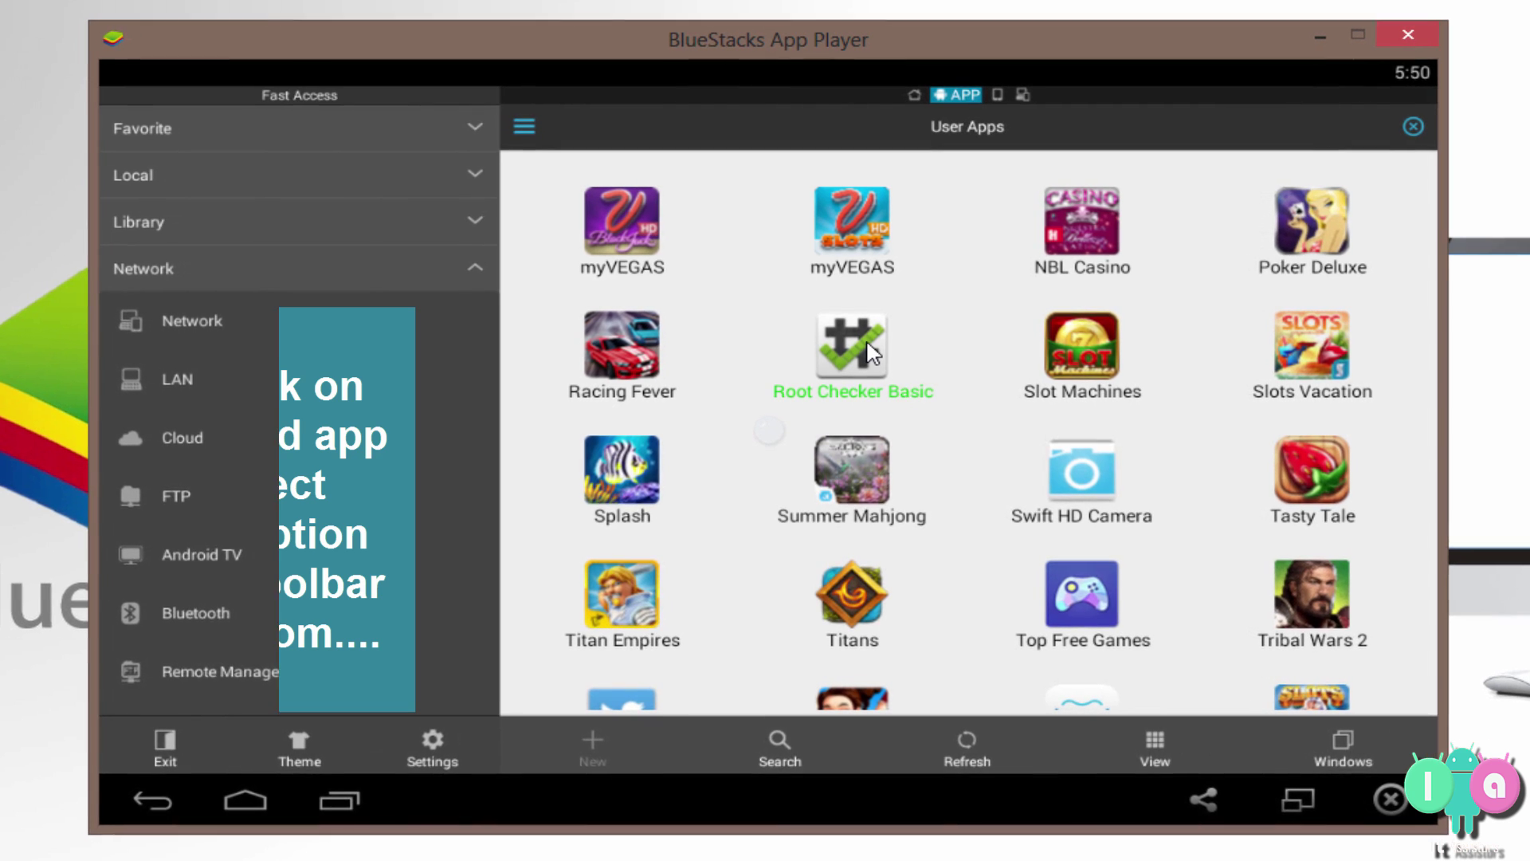
left_click(868, 345)
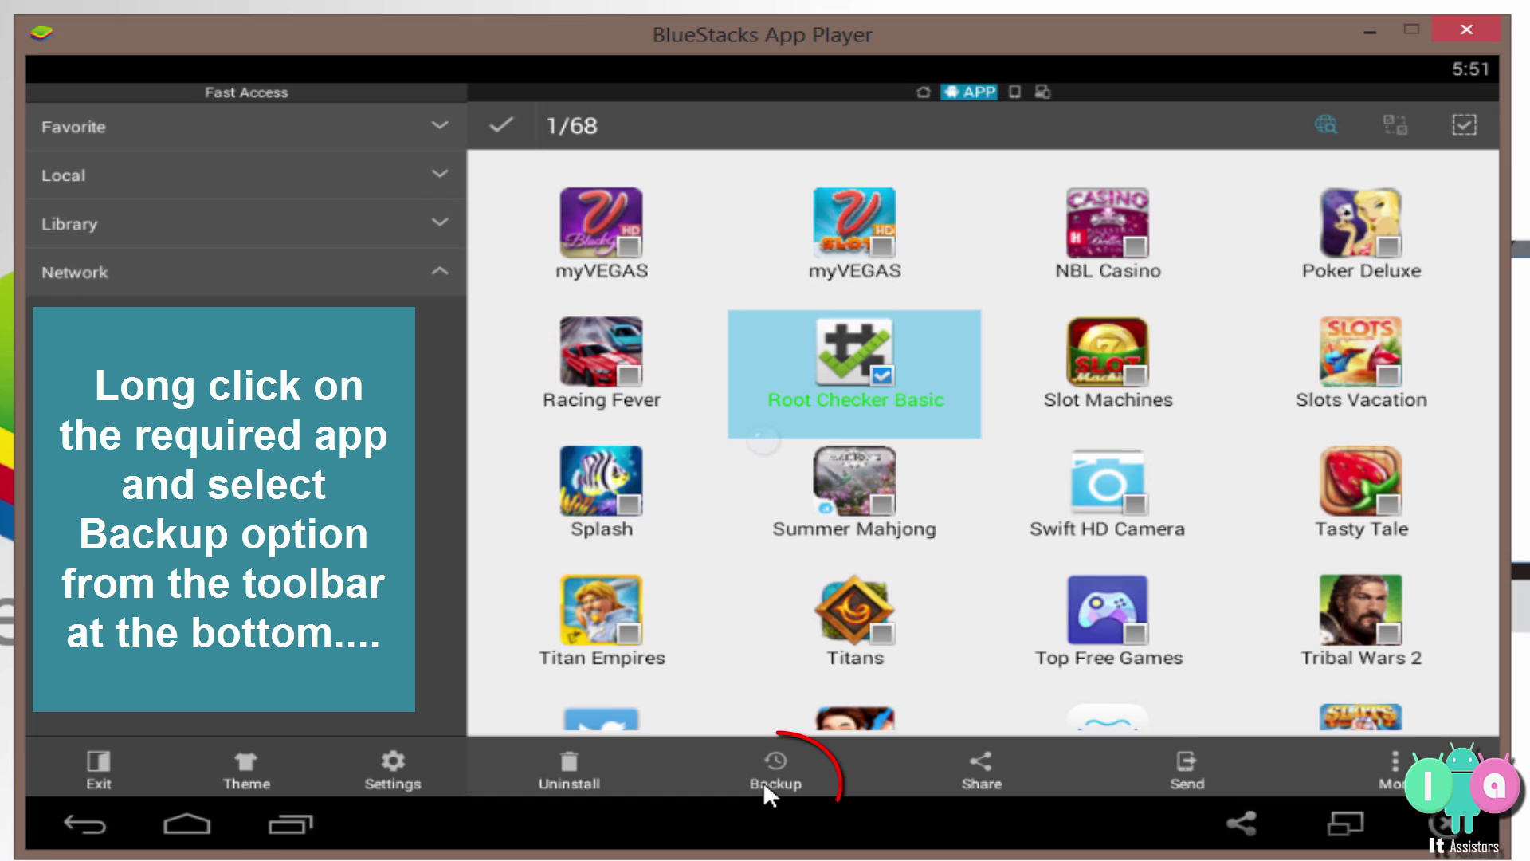
left_click(763, 785)
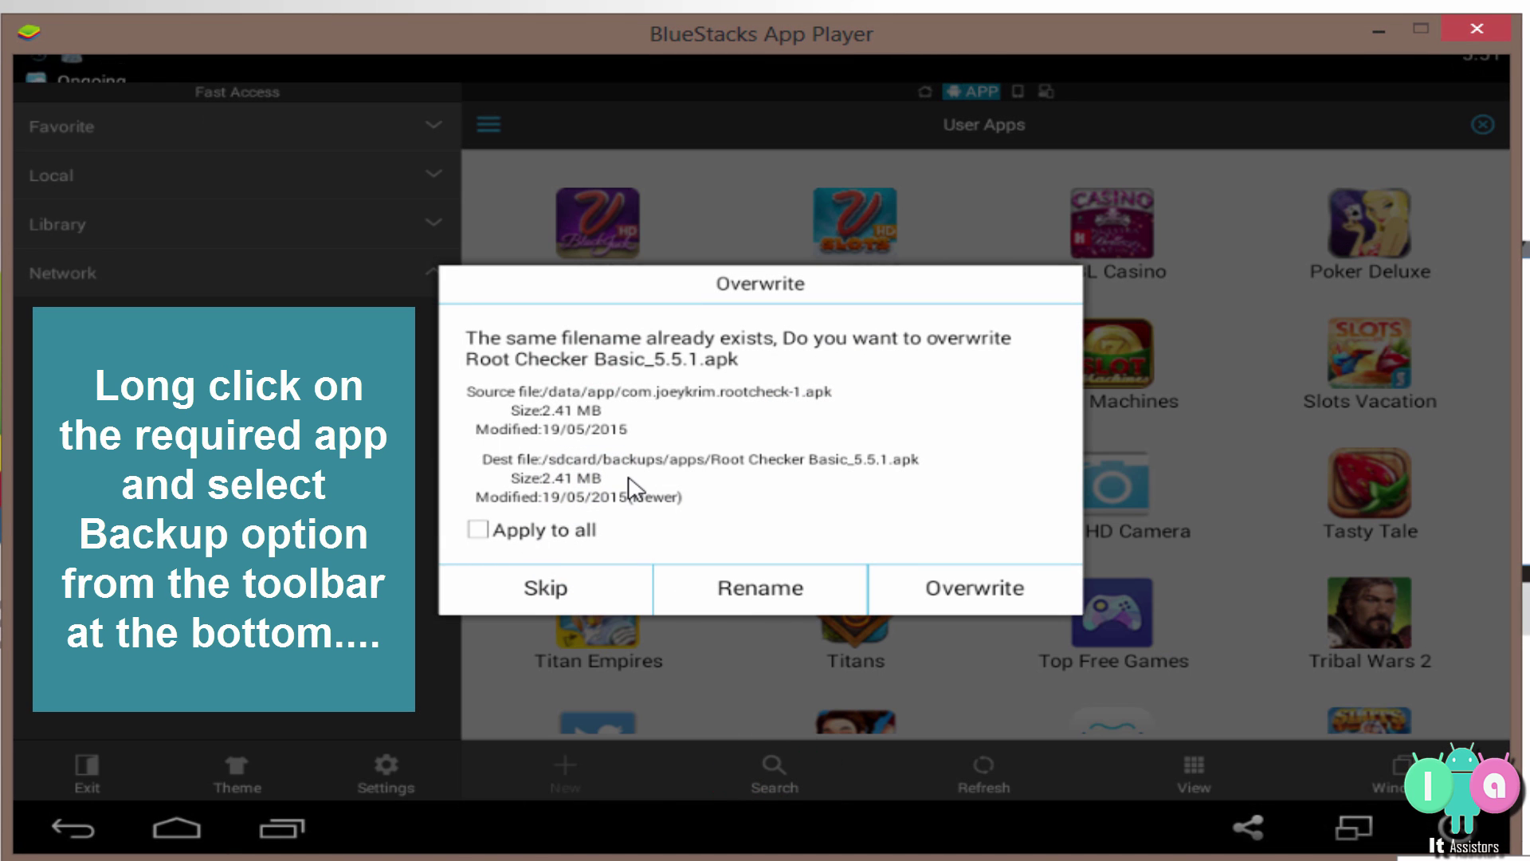
left_click(562, 530)
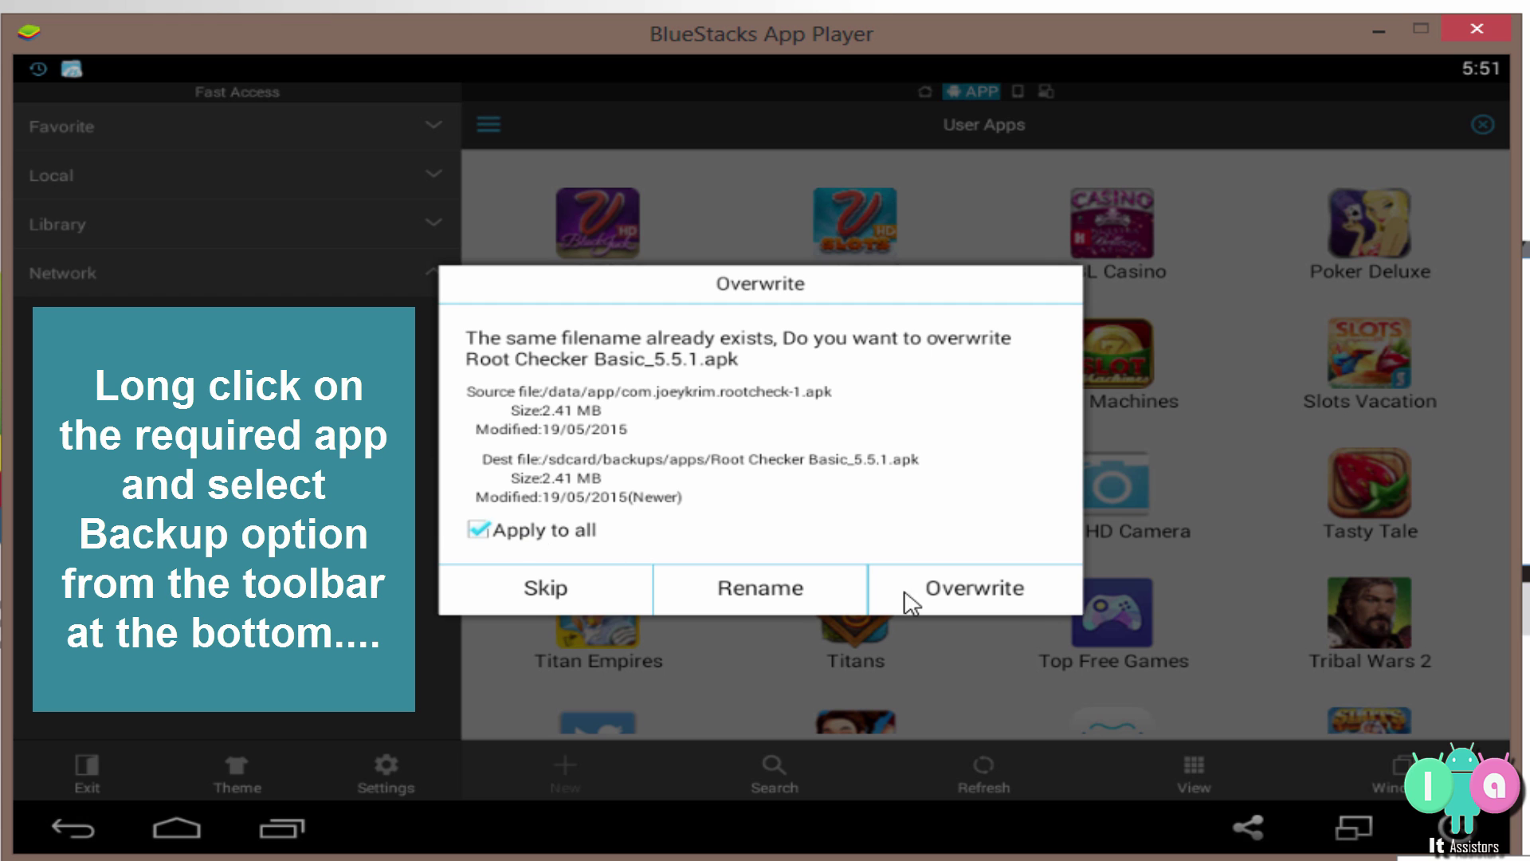
left_click(1021, 608)
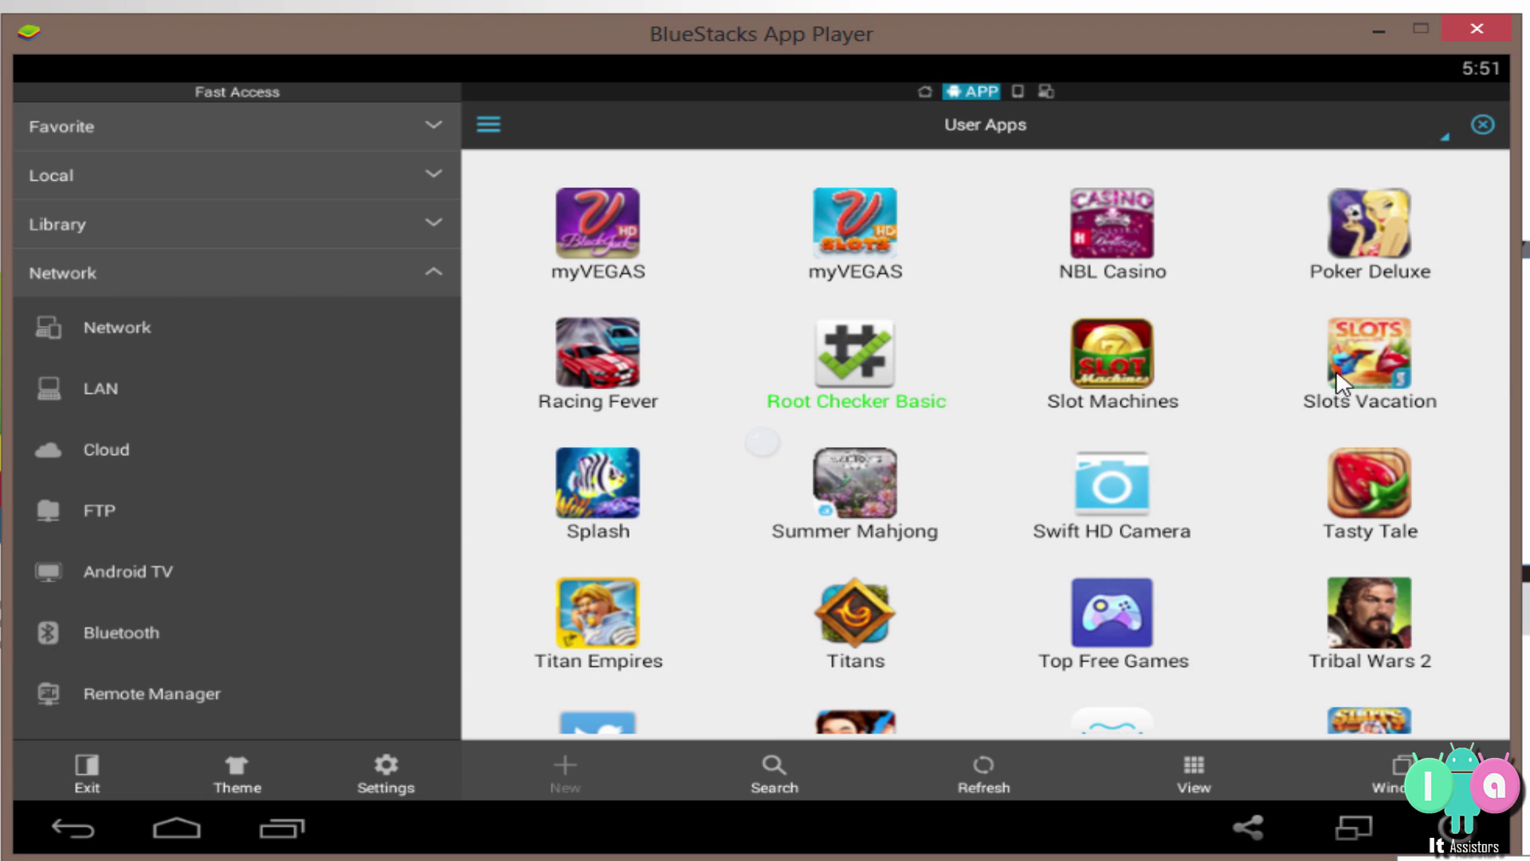
Go to the Local sdcard view and open the backups > apps folder
left_click_drag(1343, 384, 625, 345)
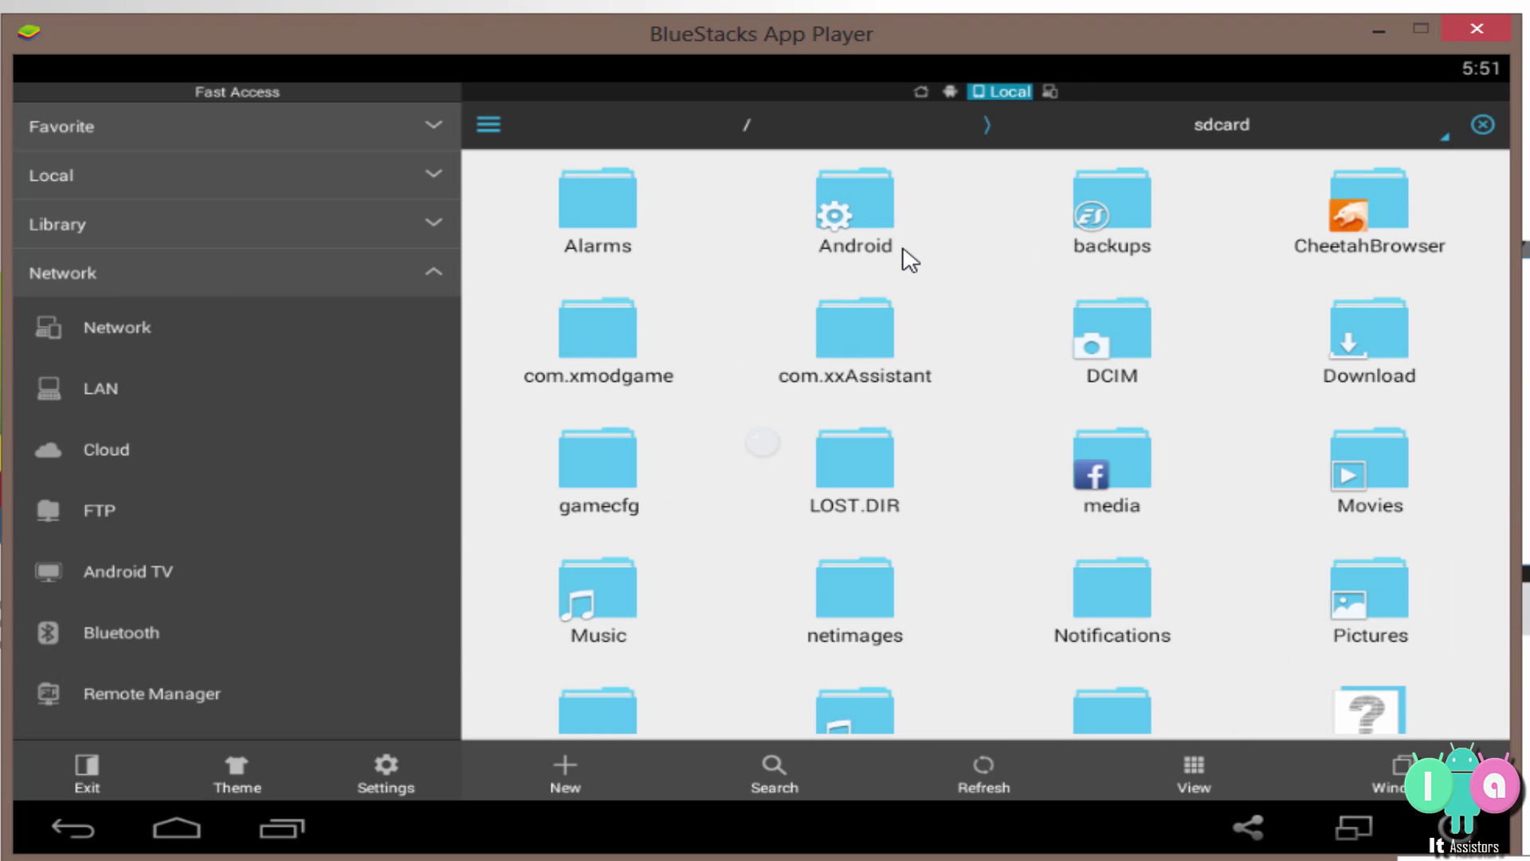
left_click_drag(908, 259, 685, 358)
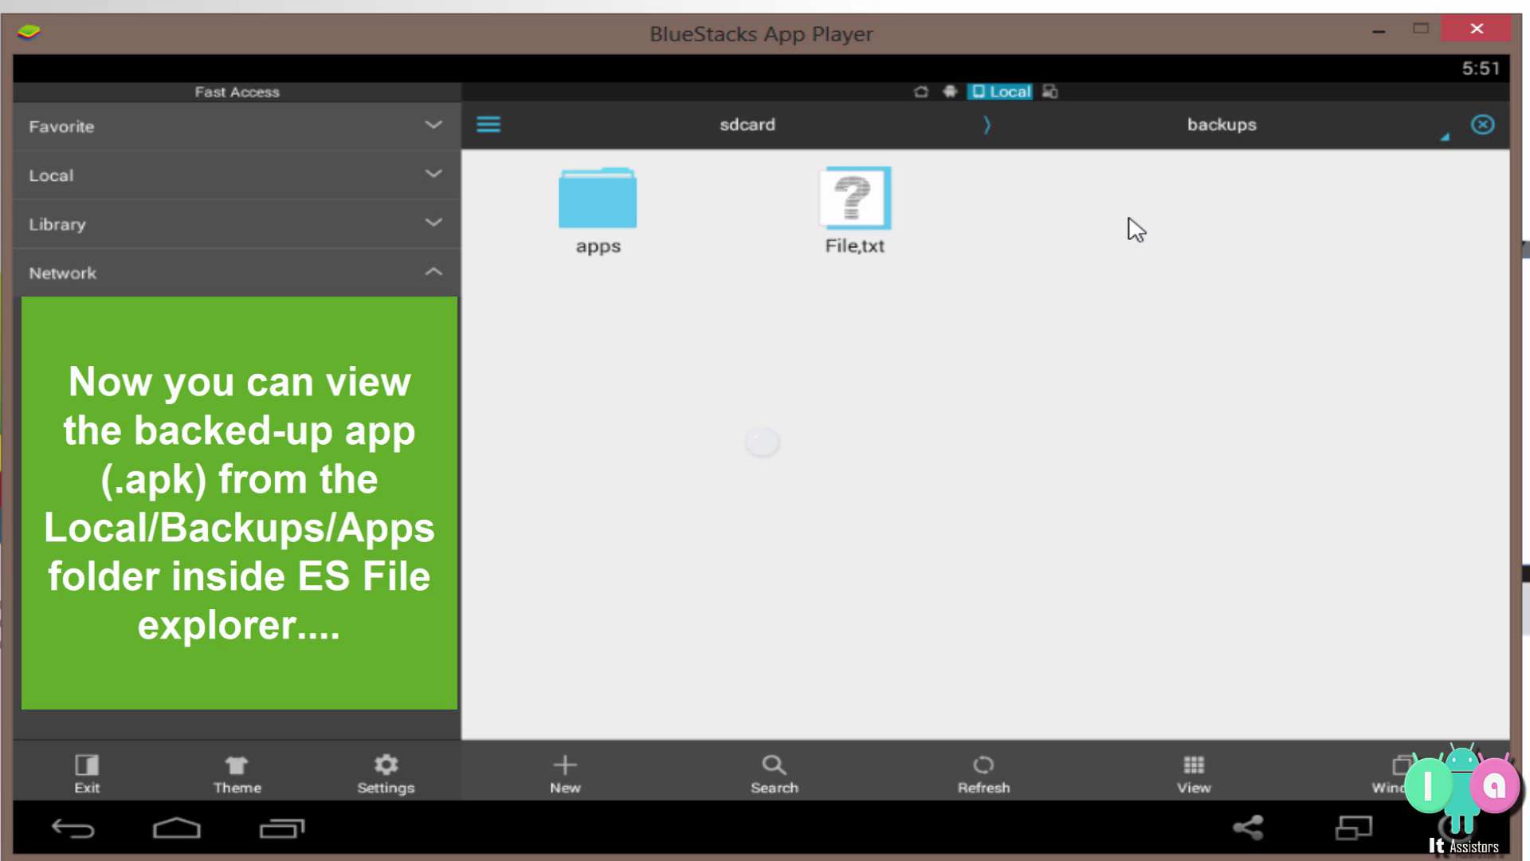
left_click(600, 211)
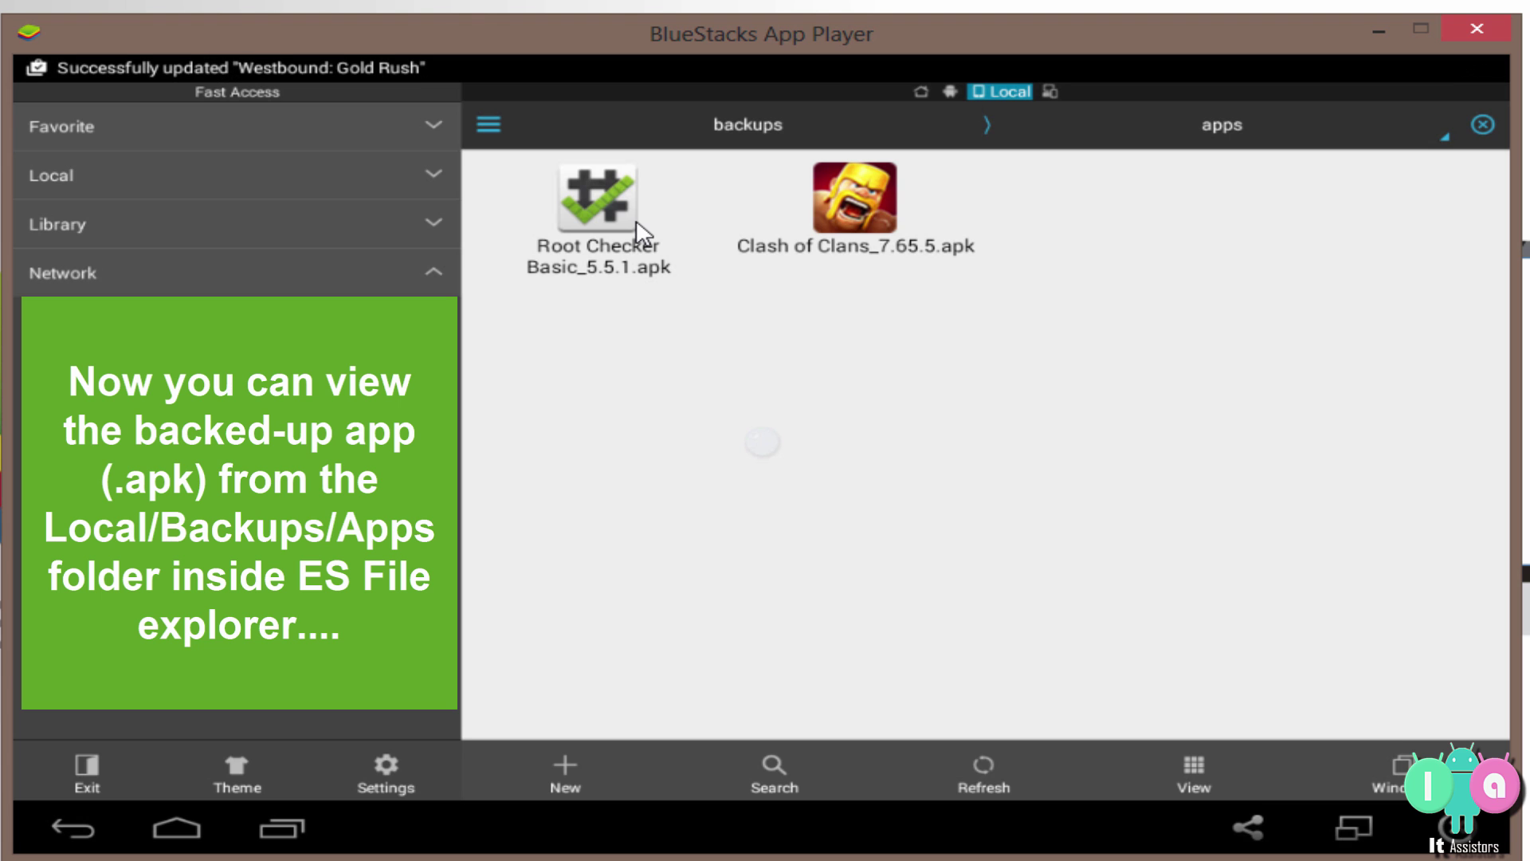
Copy Root Checker Basic_5.5.1.apk from the backups apps folder
left_click(581, 226)
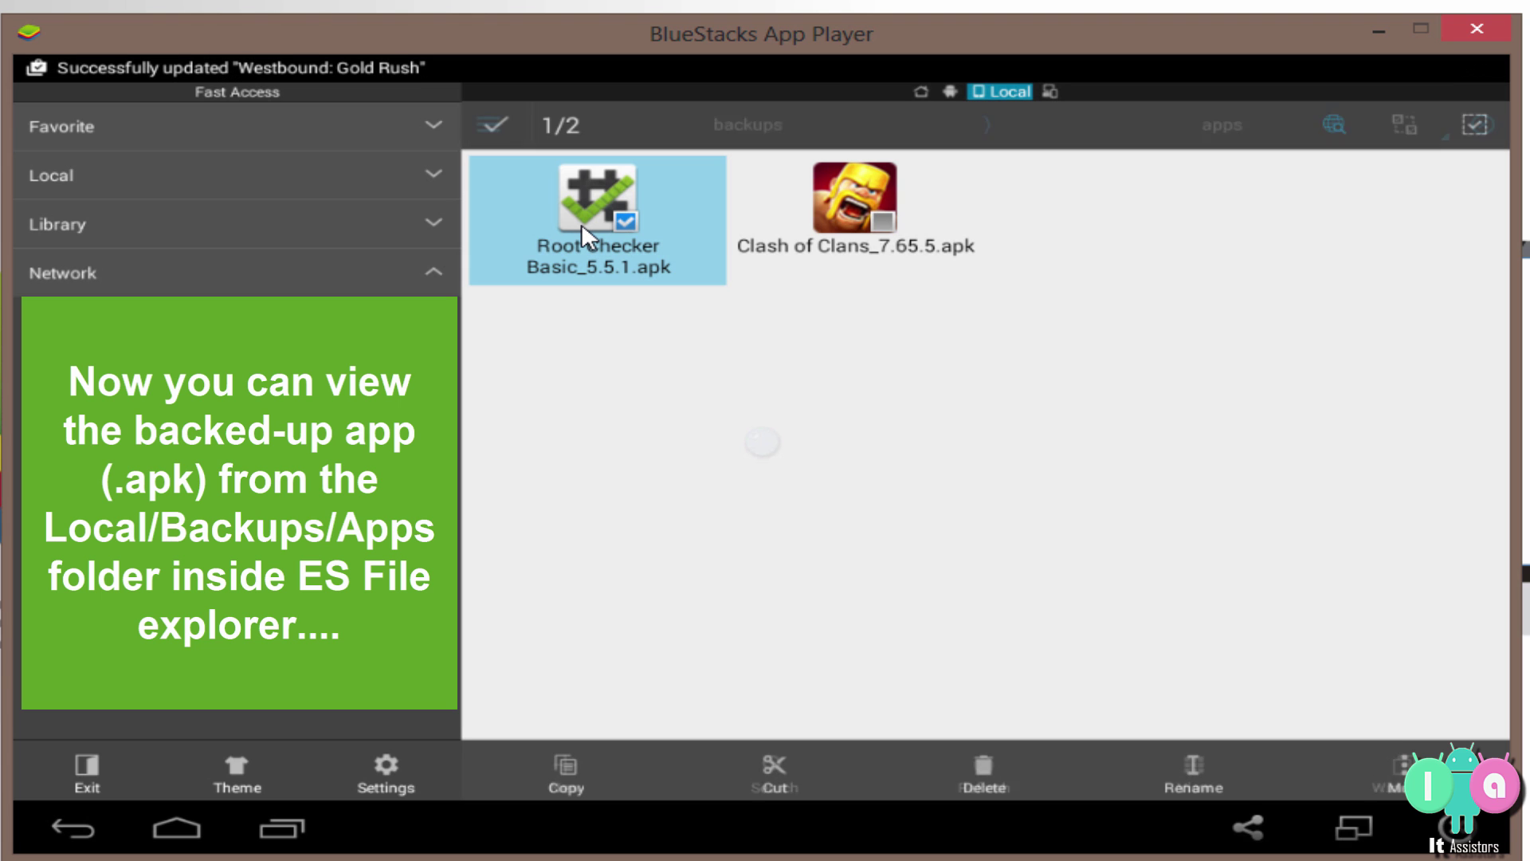
left_click(581, 772)
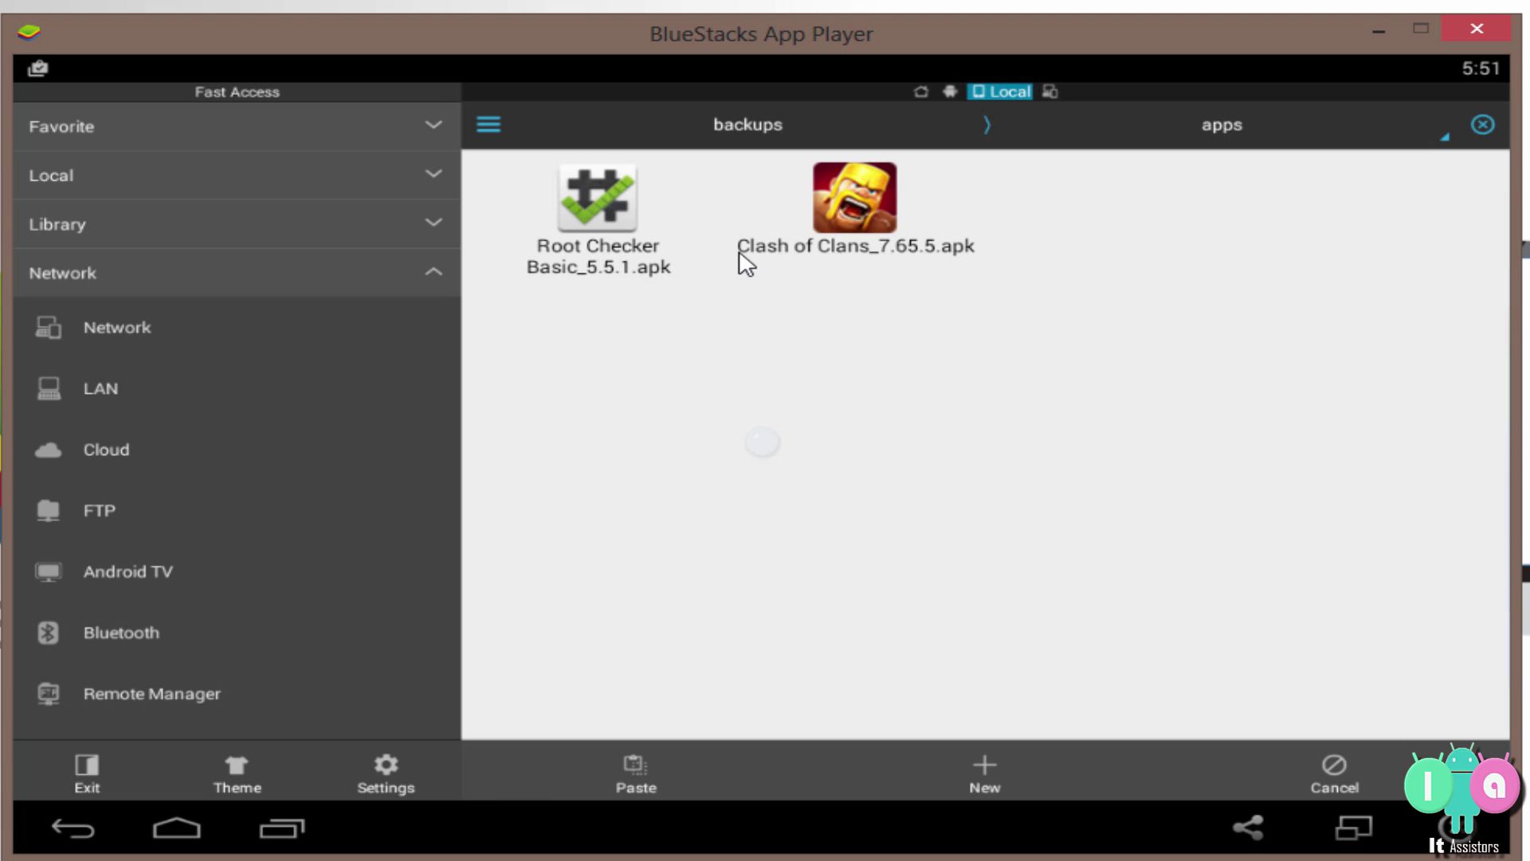
left_click_drag(598, 587, 1091, 478)
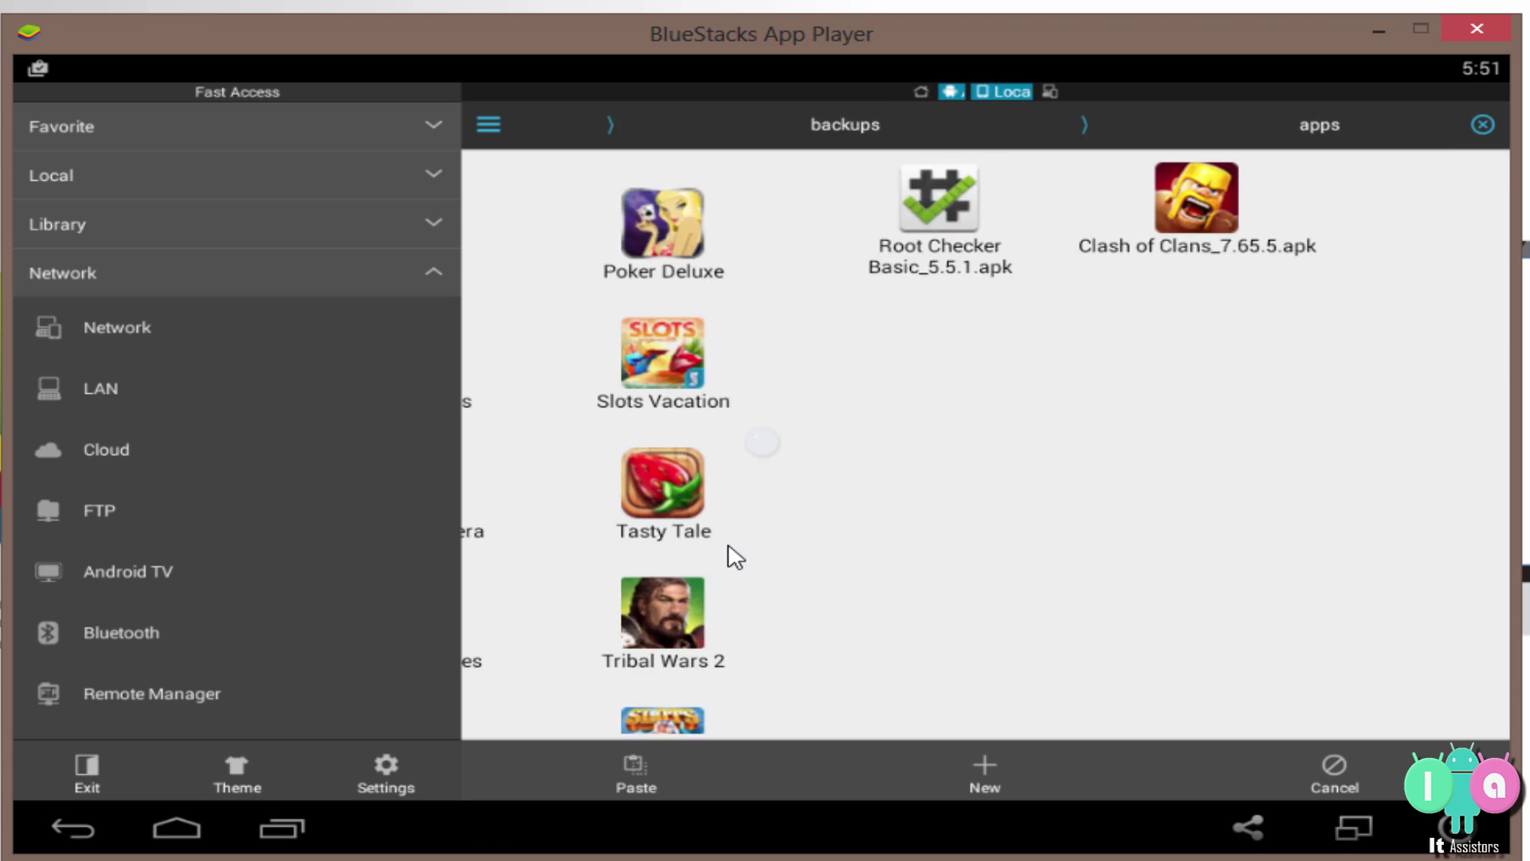
left_click(88, 825)
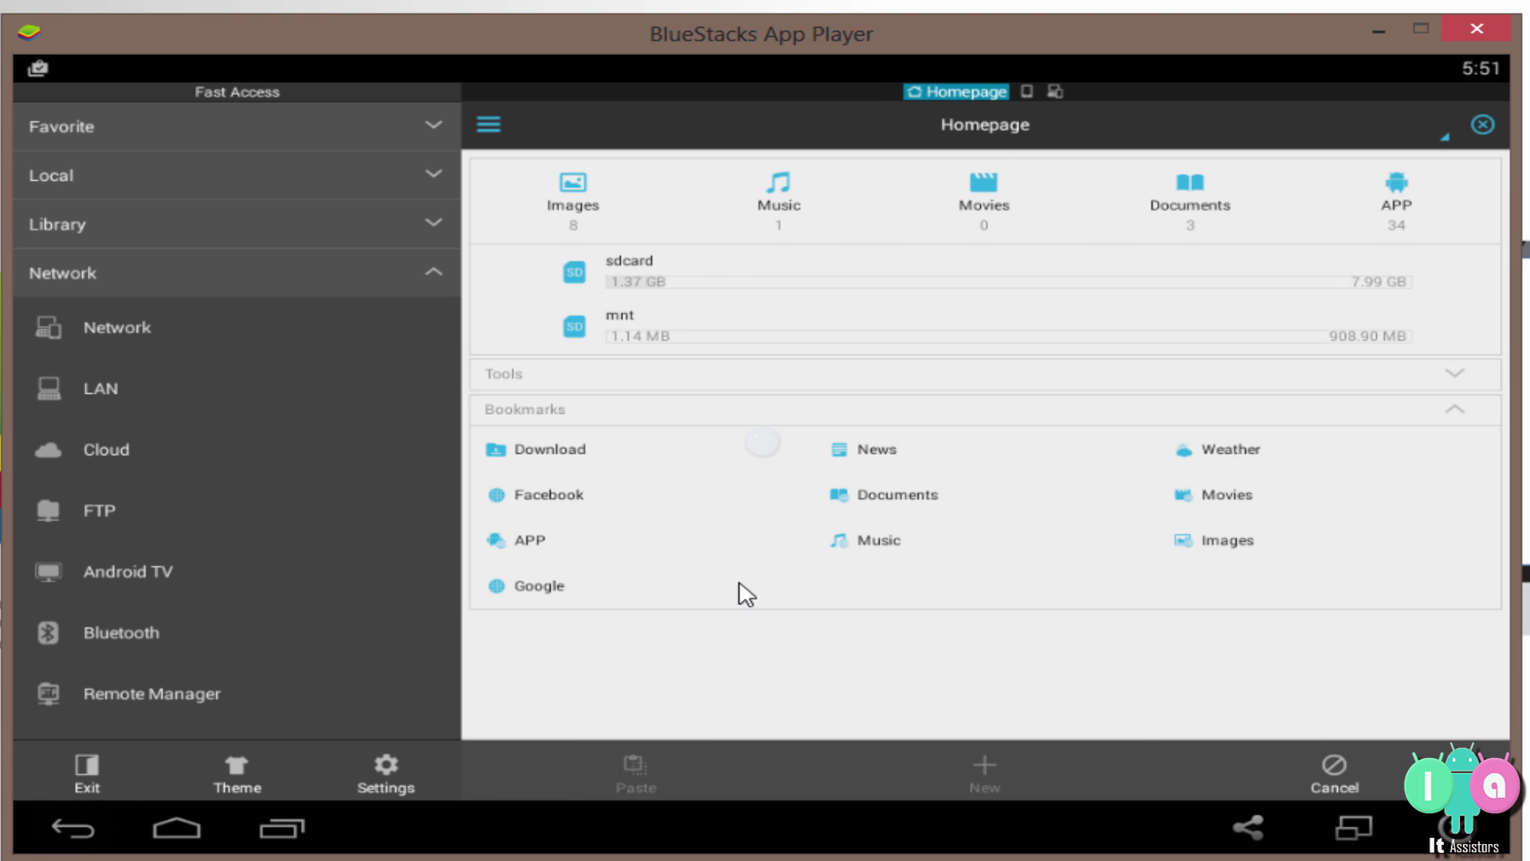
Navigate through Local sdcard to the /sdcard/windows folder with the apk ready to paste
left_click_drag(738, 590, 585, 519)
left_click(80, 825)
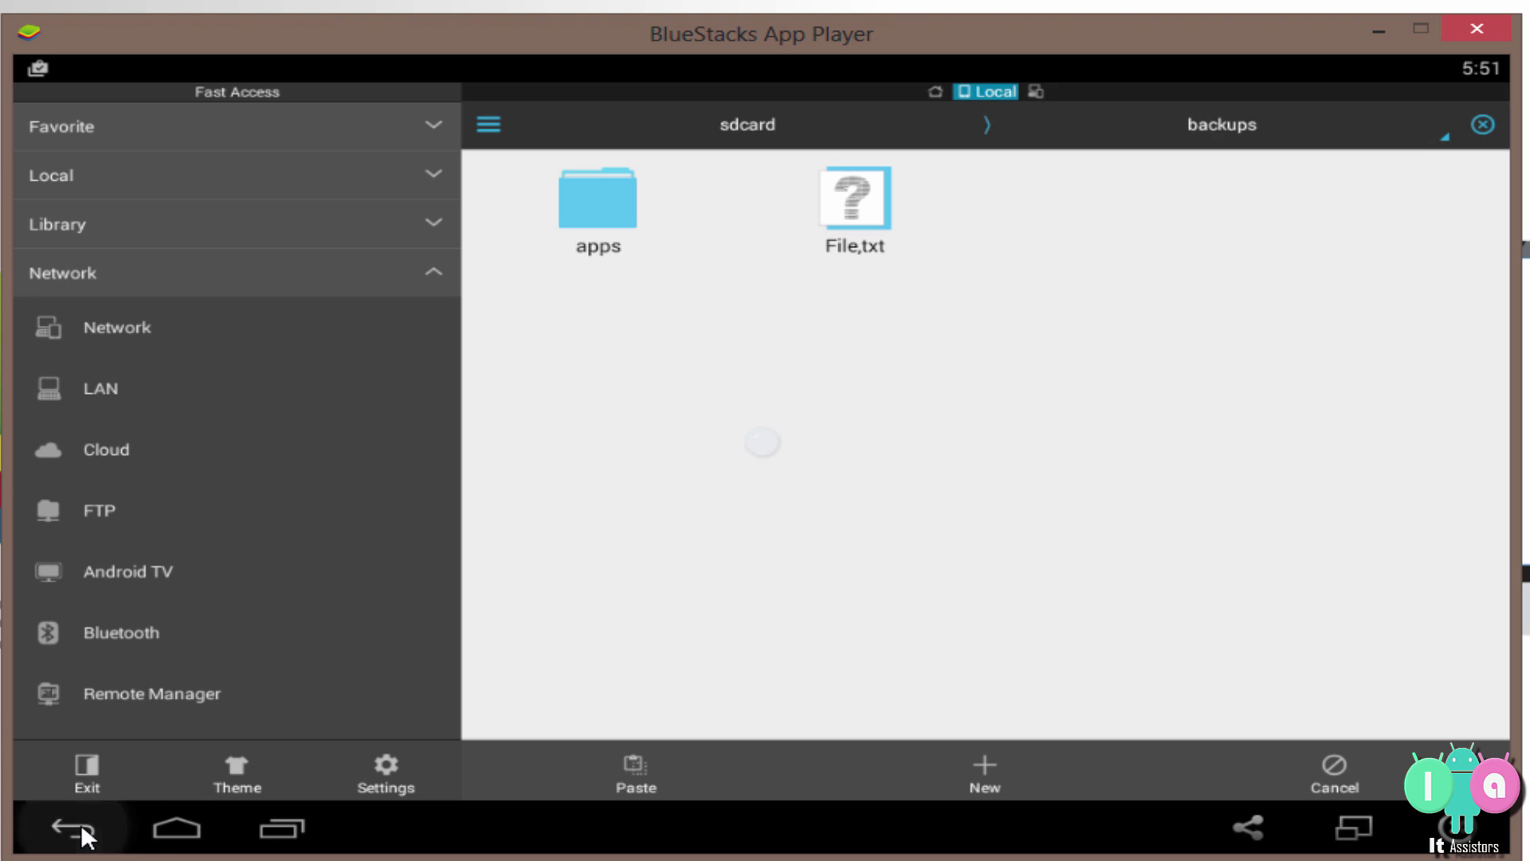
left_click(80, 825)
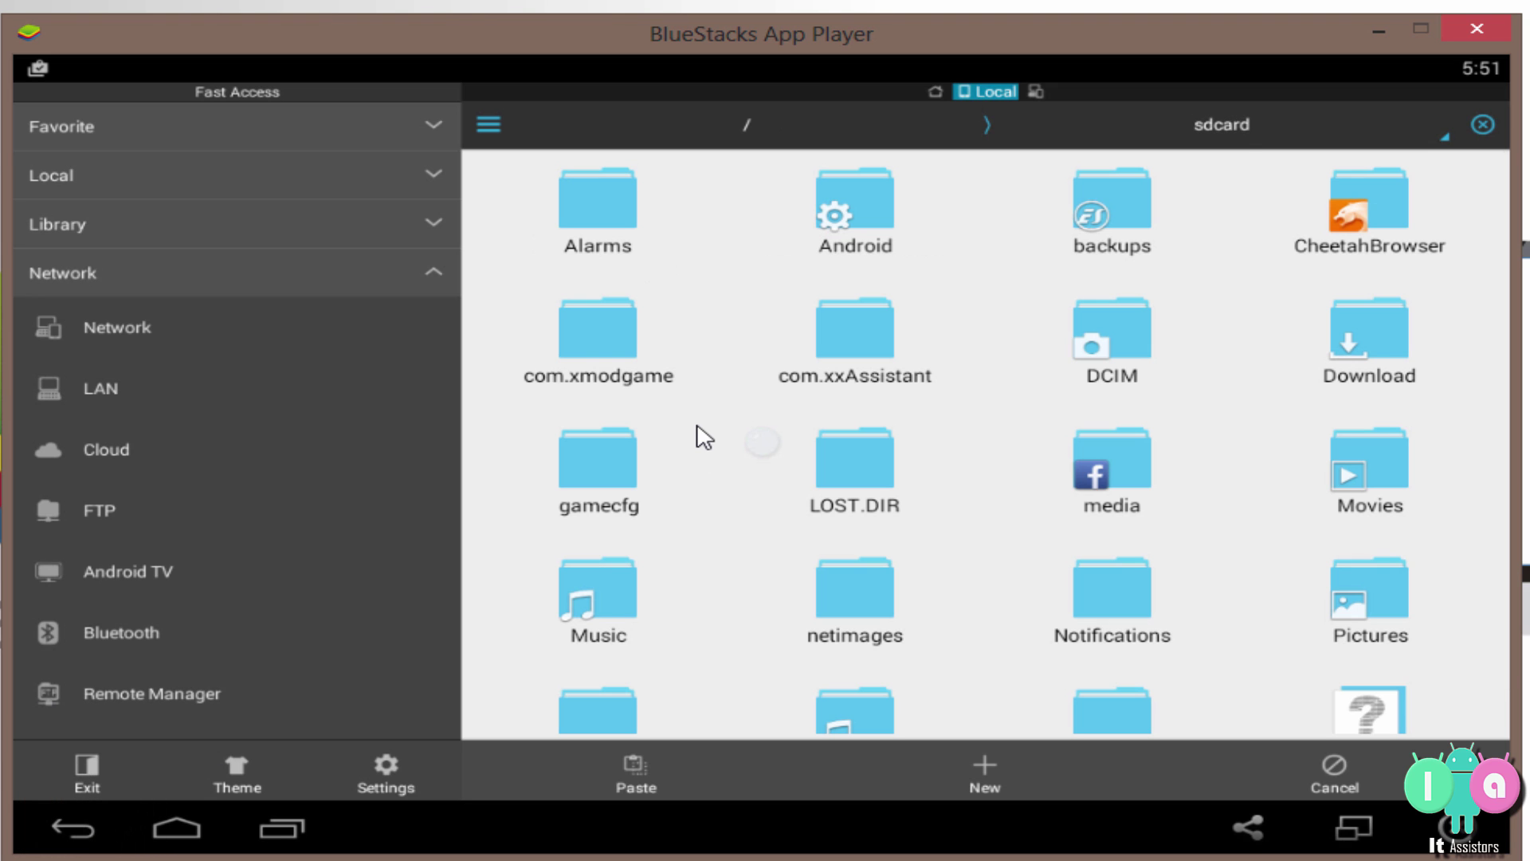
left_click_drag(720, 505, 778, 300)
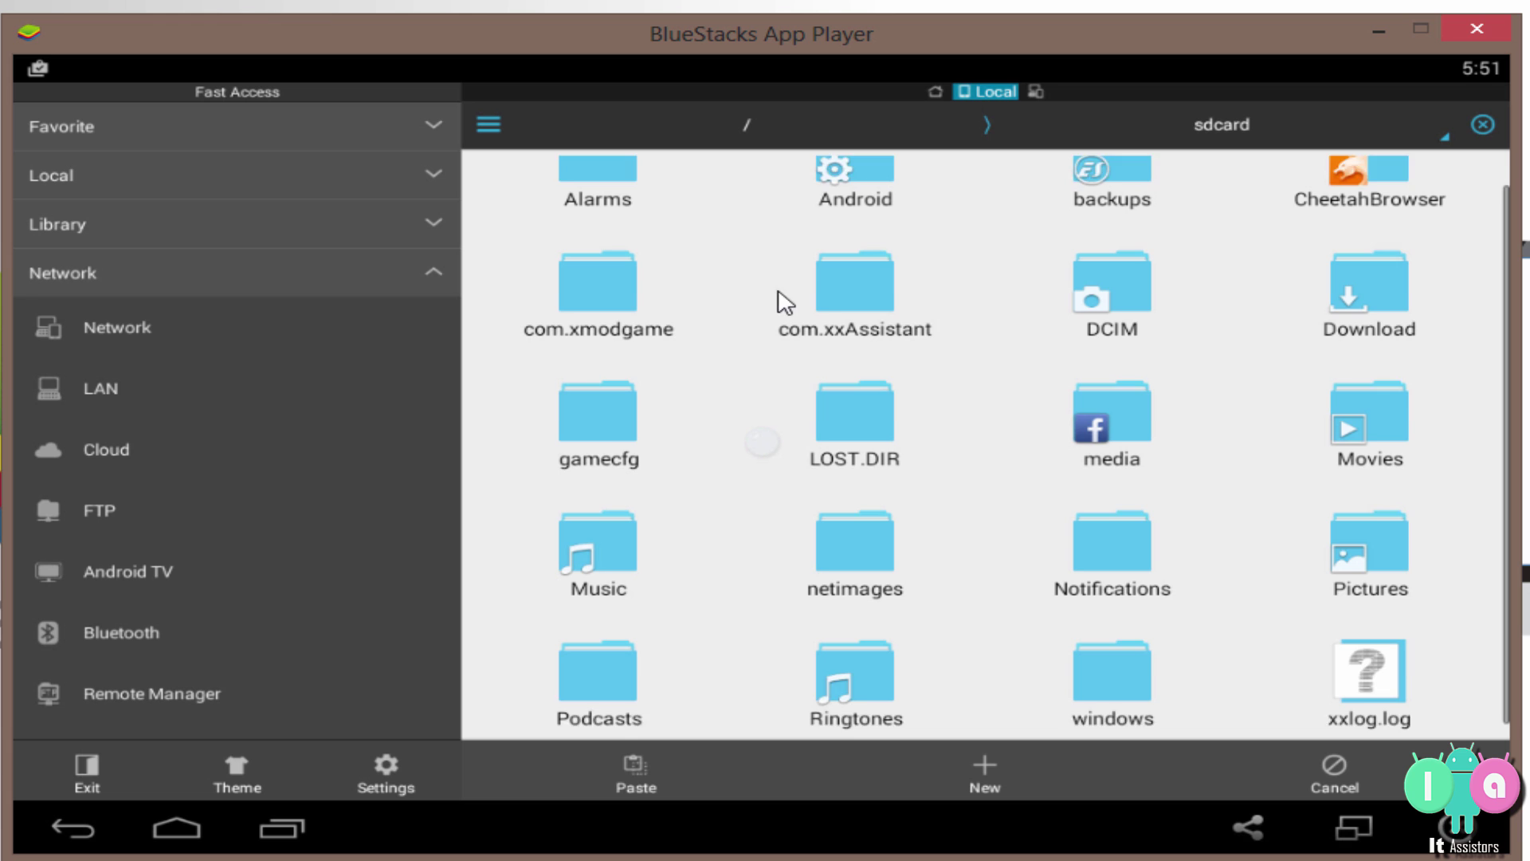
left_click(1127, 665)
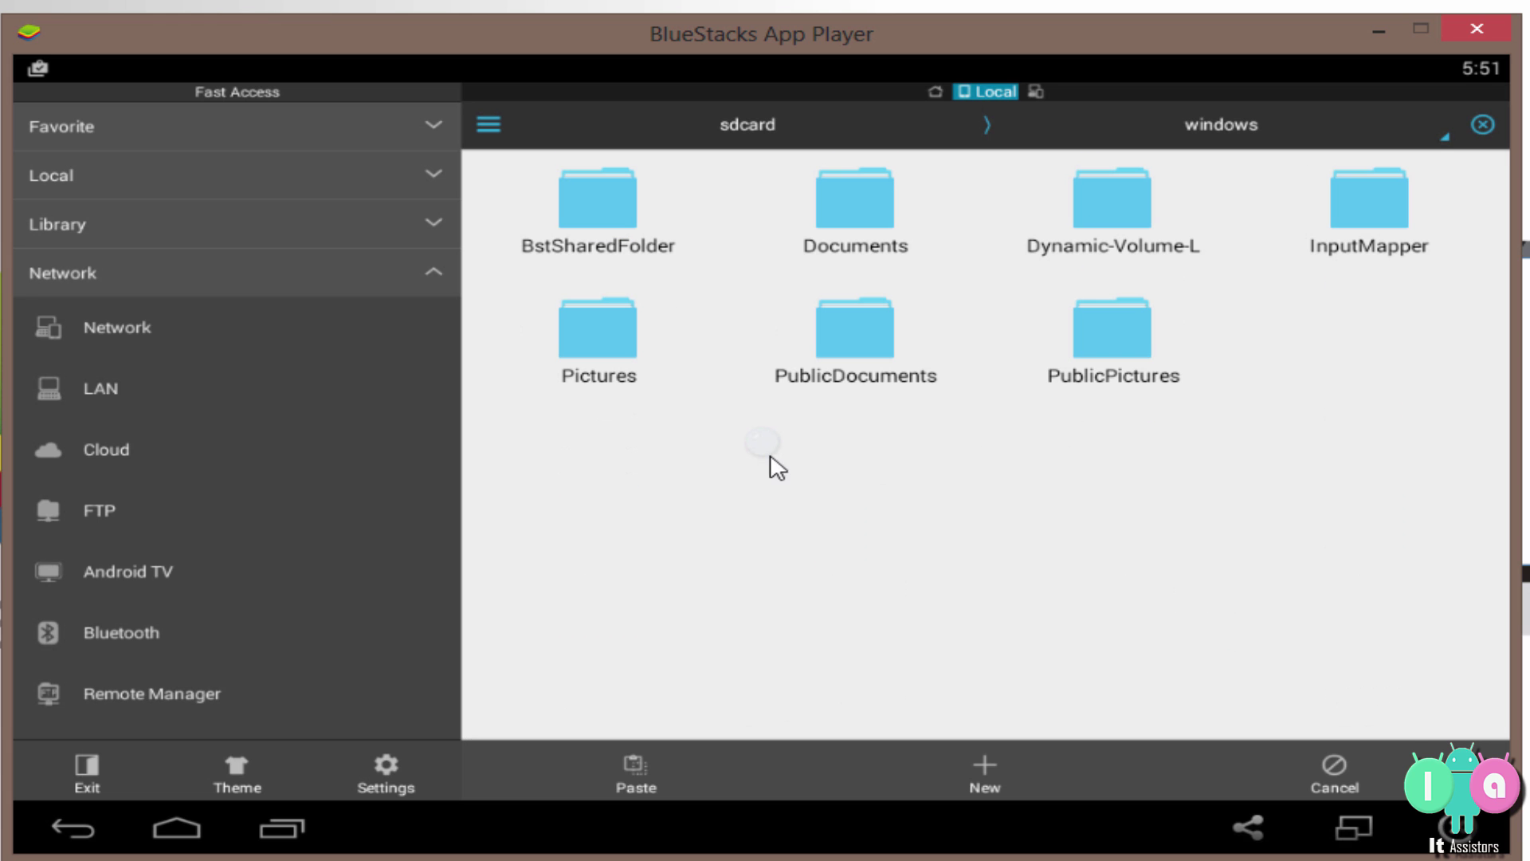
left_click(73, 828)
left_click(73, 828)
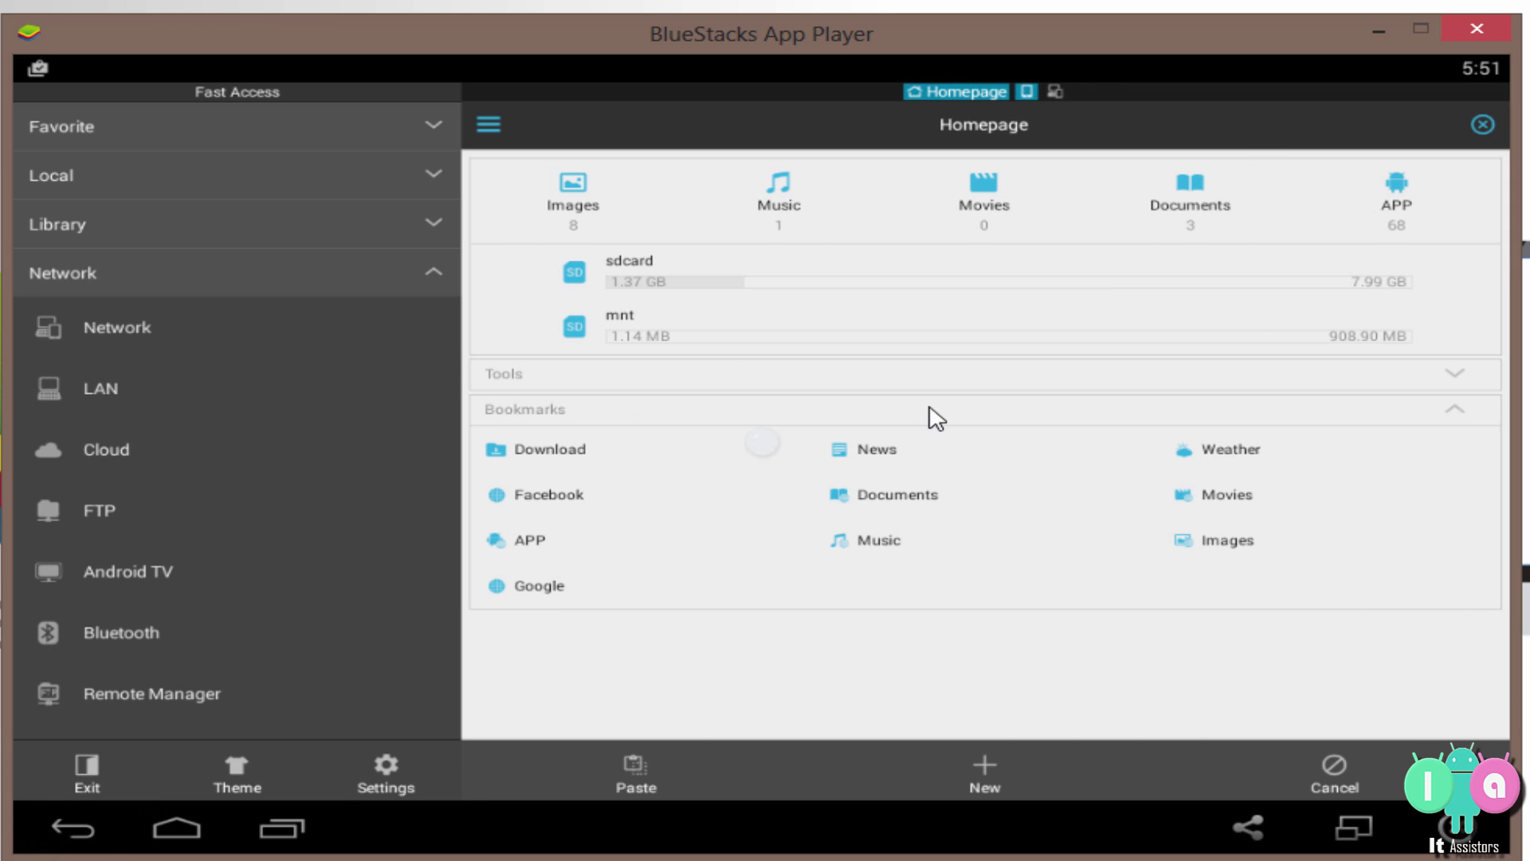
left_click(685, 271)
left_click_drag(916, 512, 1015, 290)
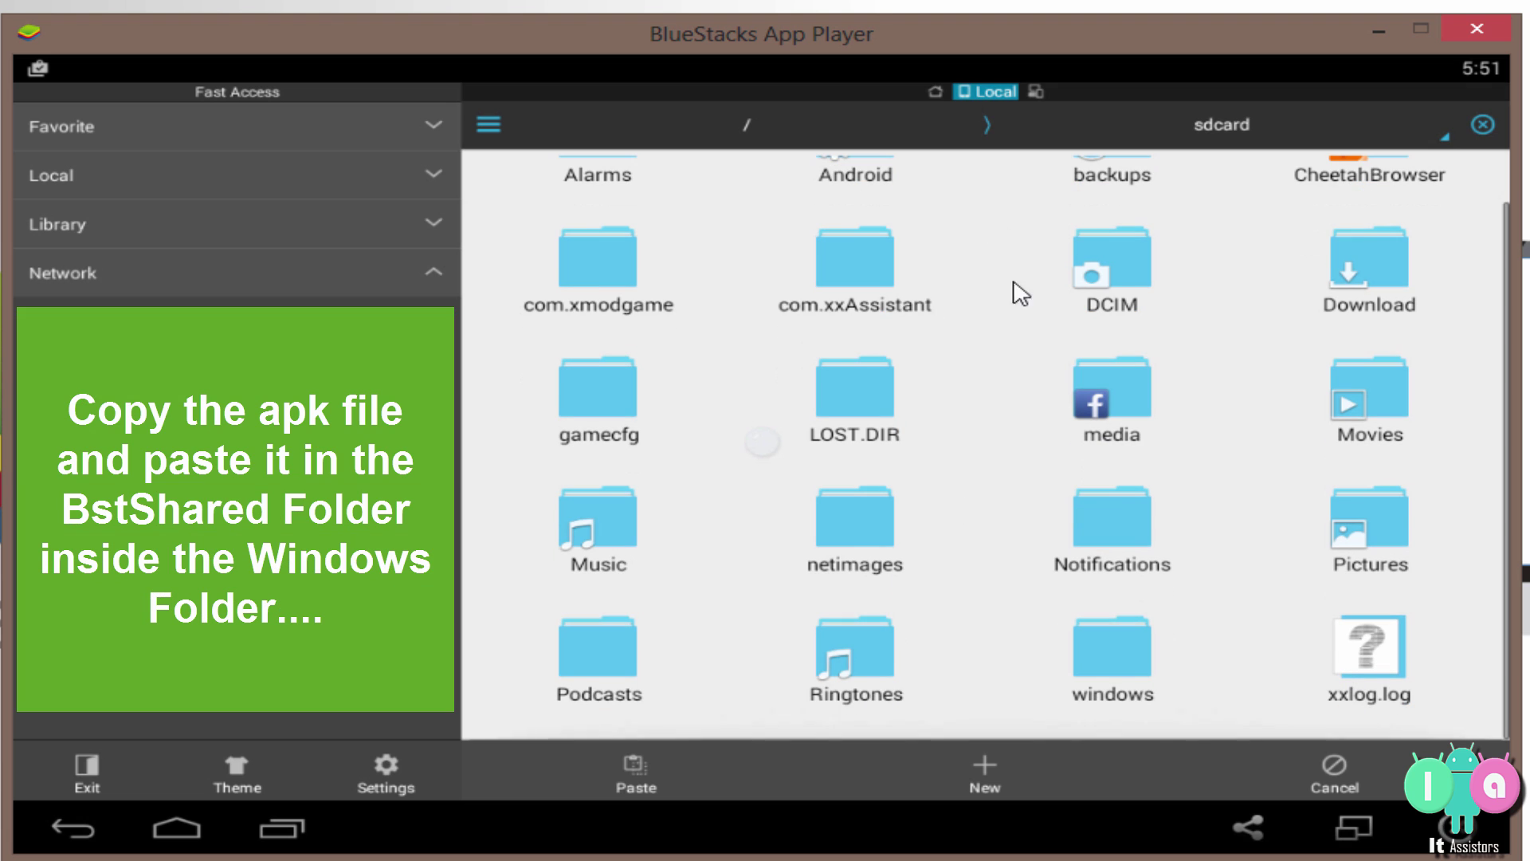
left_click(1139, 697)
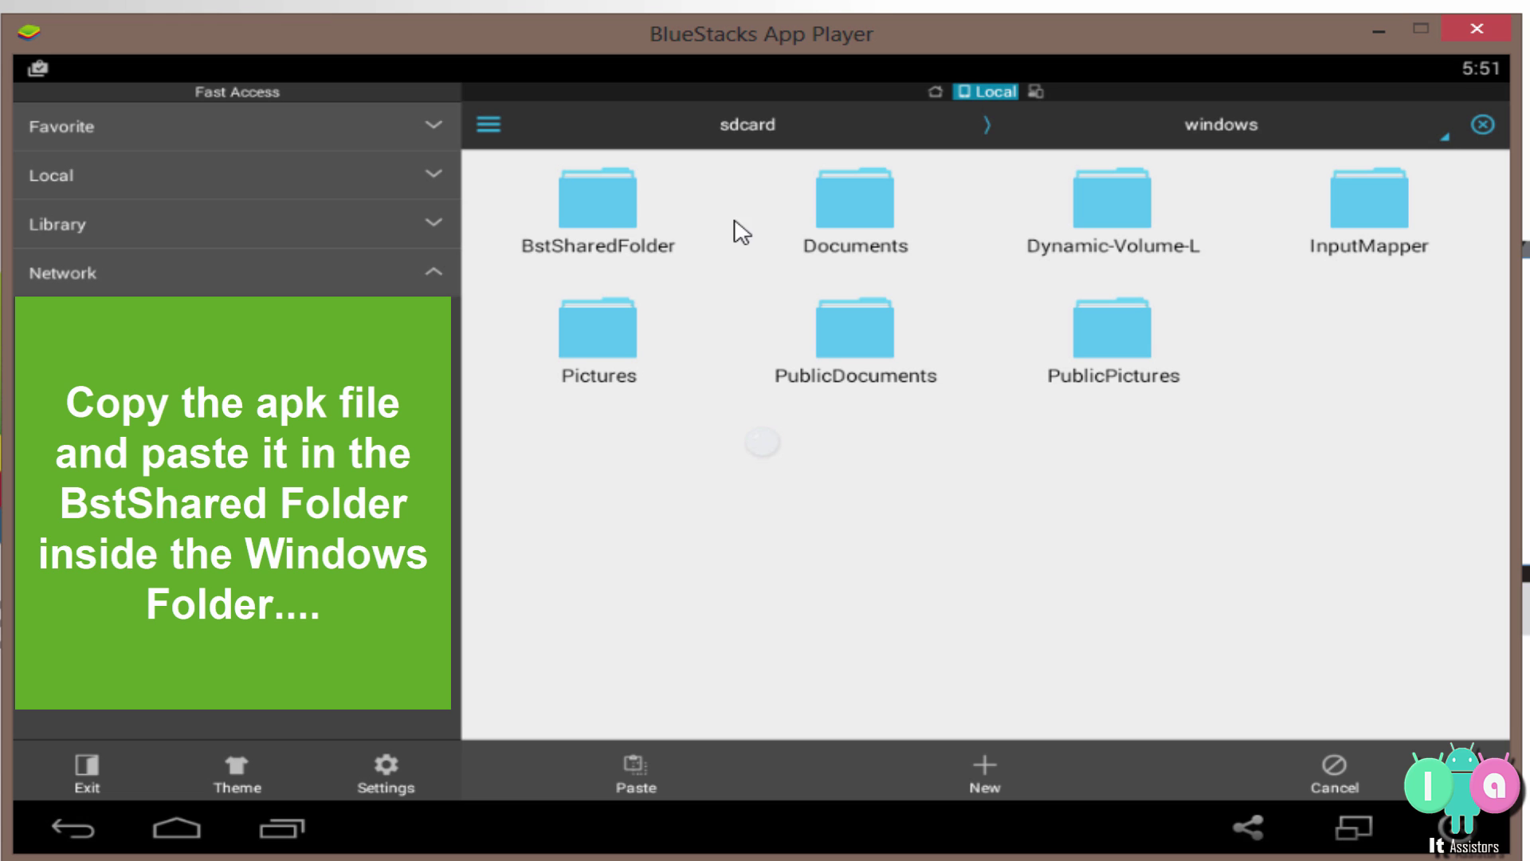
Paste the apk into /sdcard/windows/BstSharedFolder, overwriting the existing copy
left_click(612, 209)
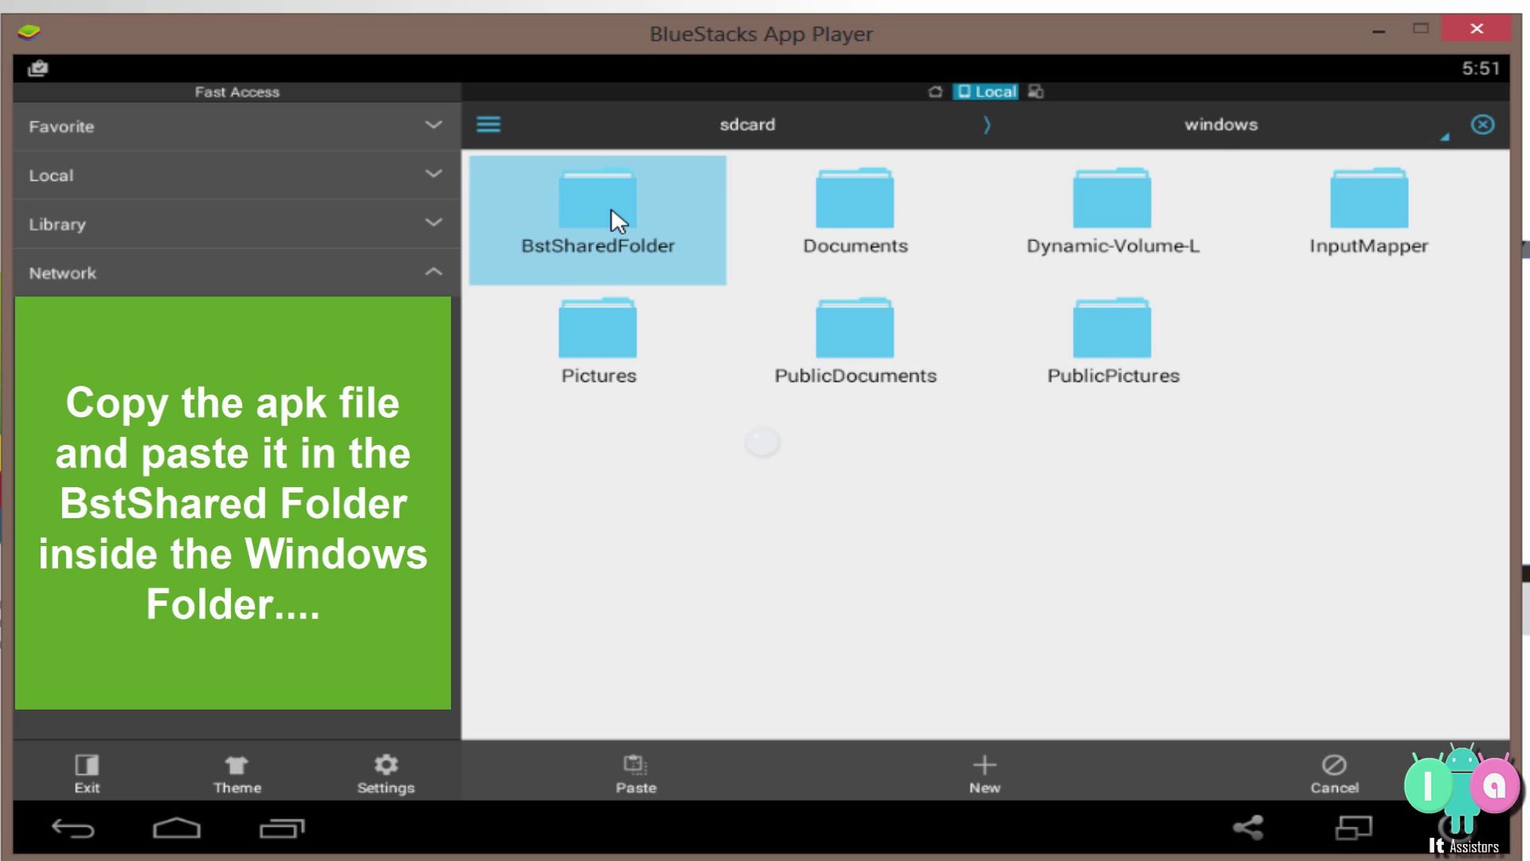
left_click(647, 762)
left_click(1024, 588)
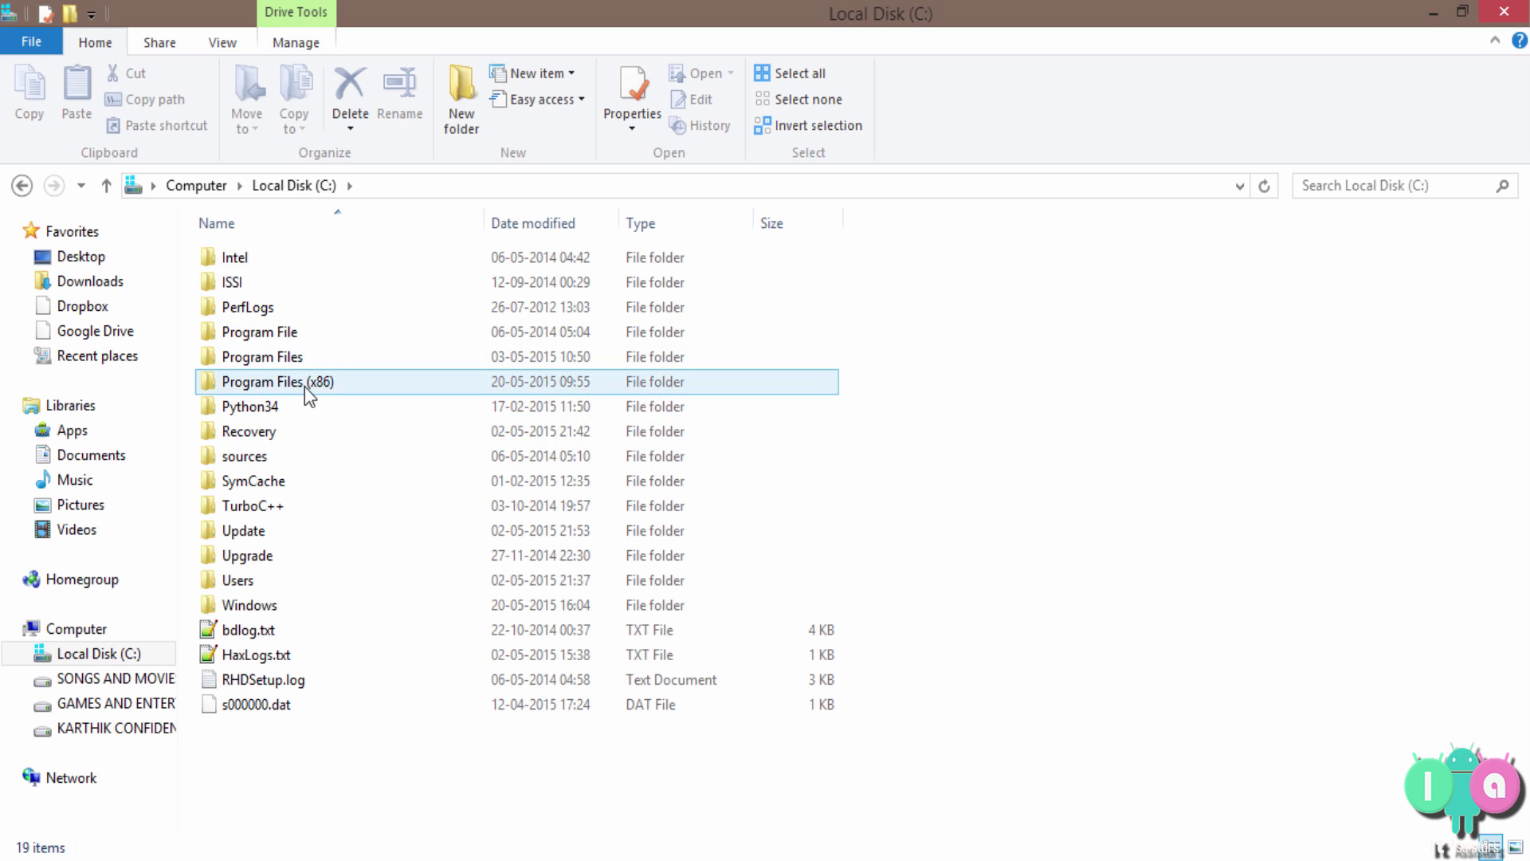
Open Program Files (x86)\Bluestacks\BlueStacks\UserData\SharedFolder and select Root Checker Basic_5.5.1.apk
double_click(307, 390)
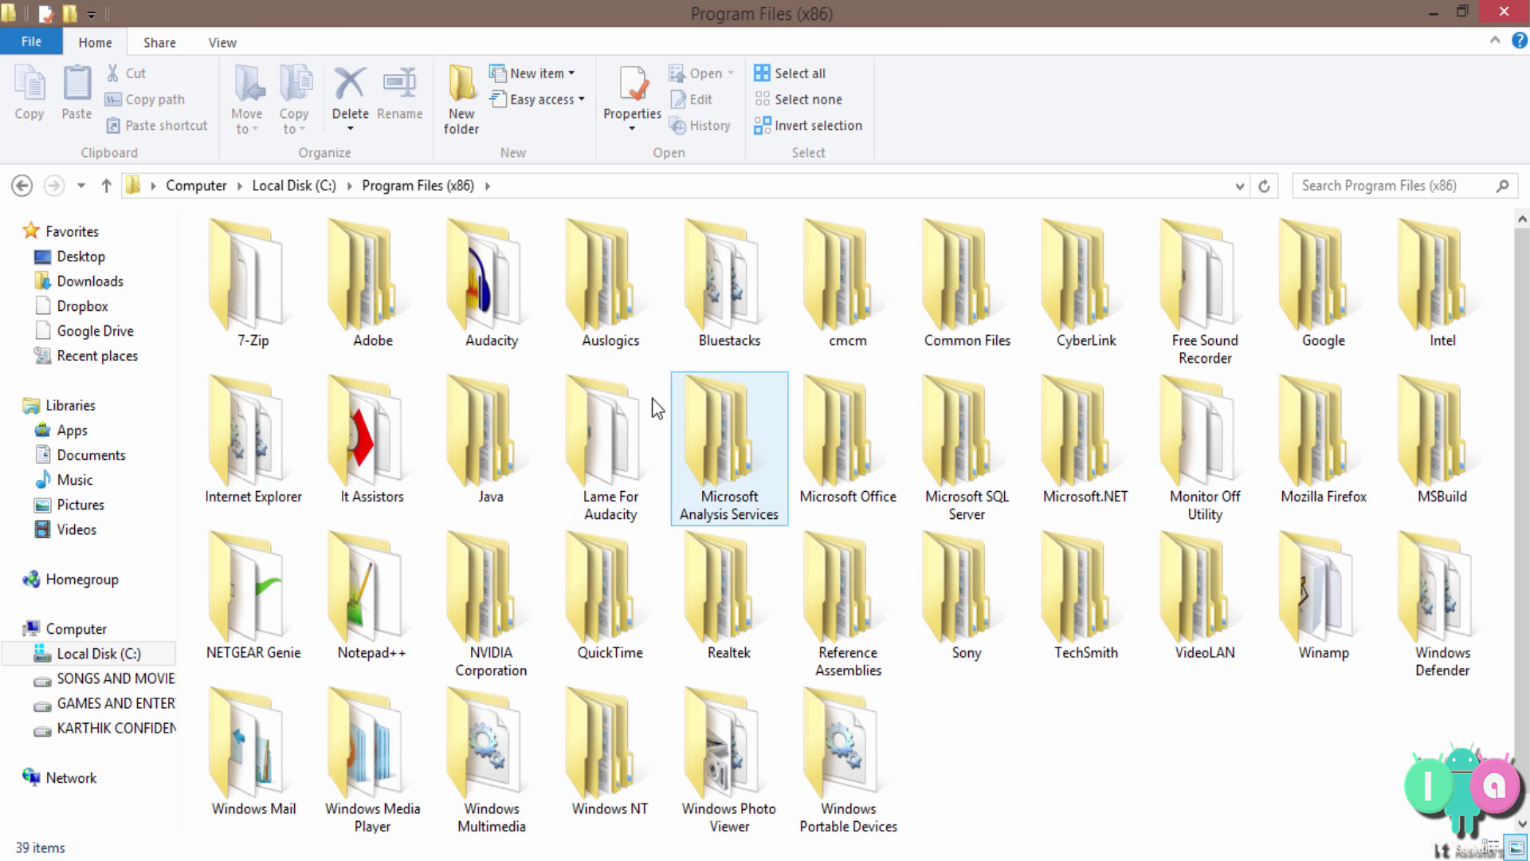
double_click(712, 342)
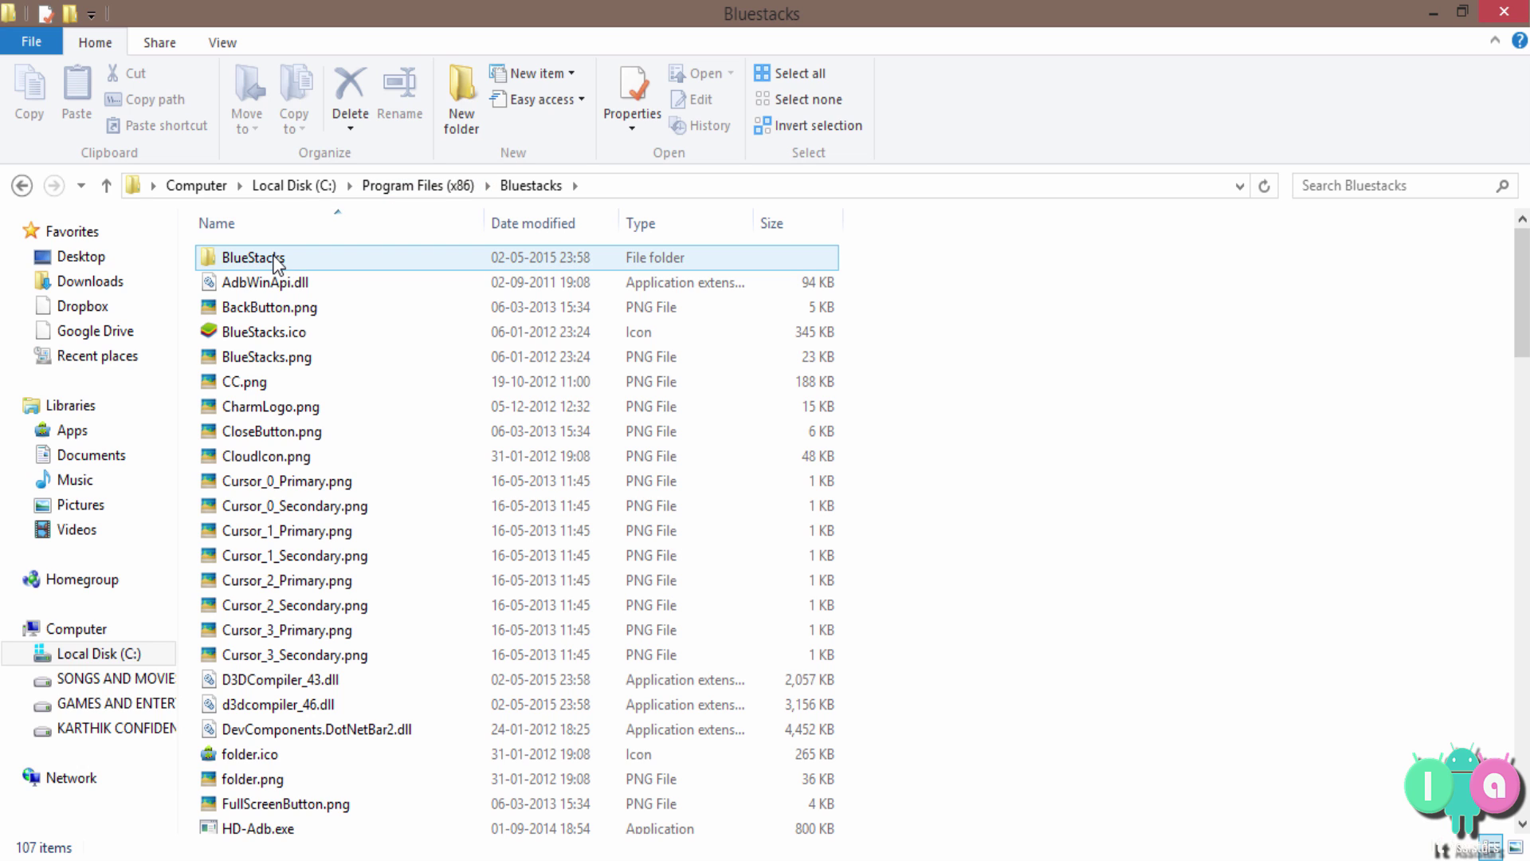
mouse_move(277, 263)
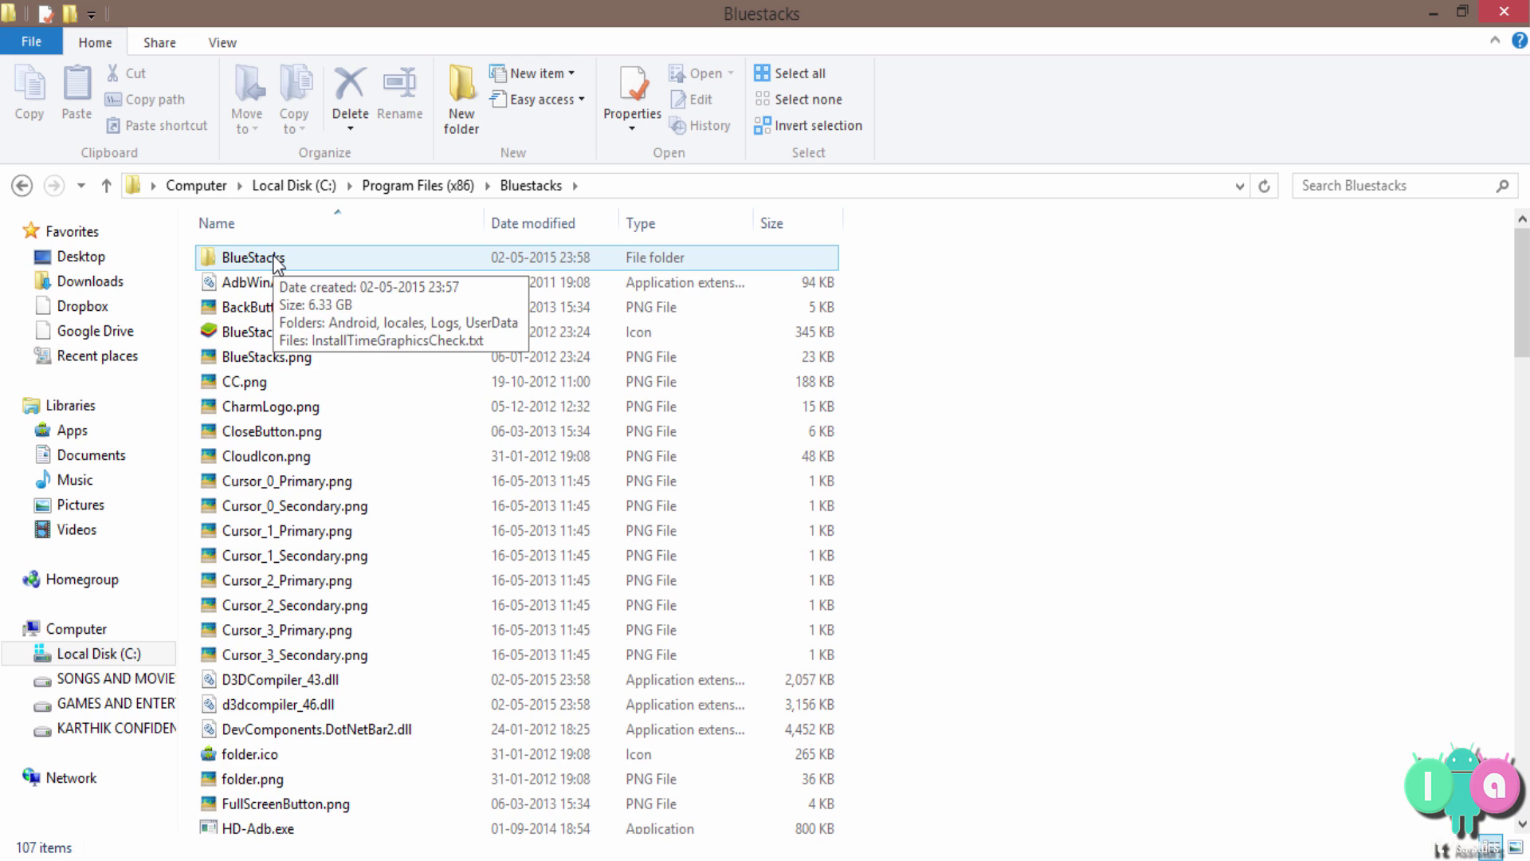
double_click(276, 258)
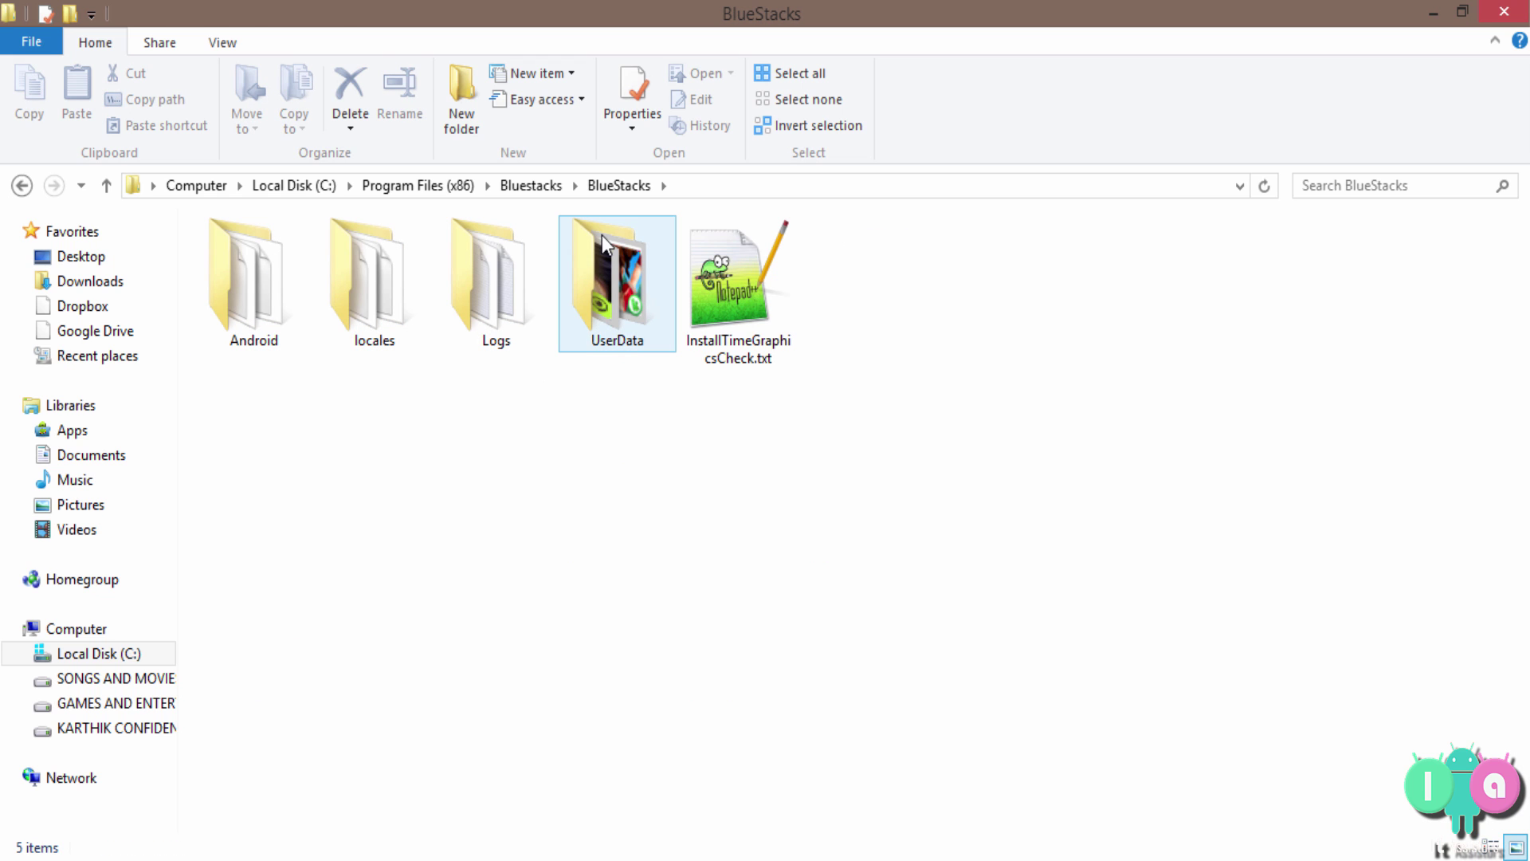
double_click(605, 247)
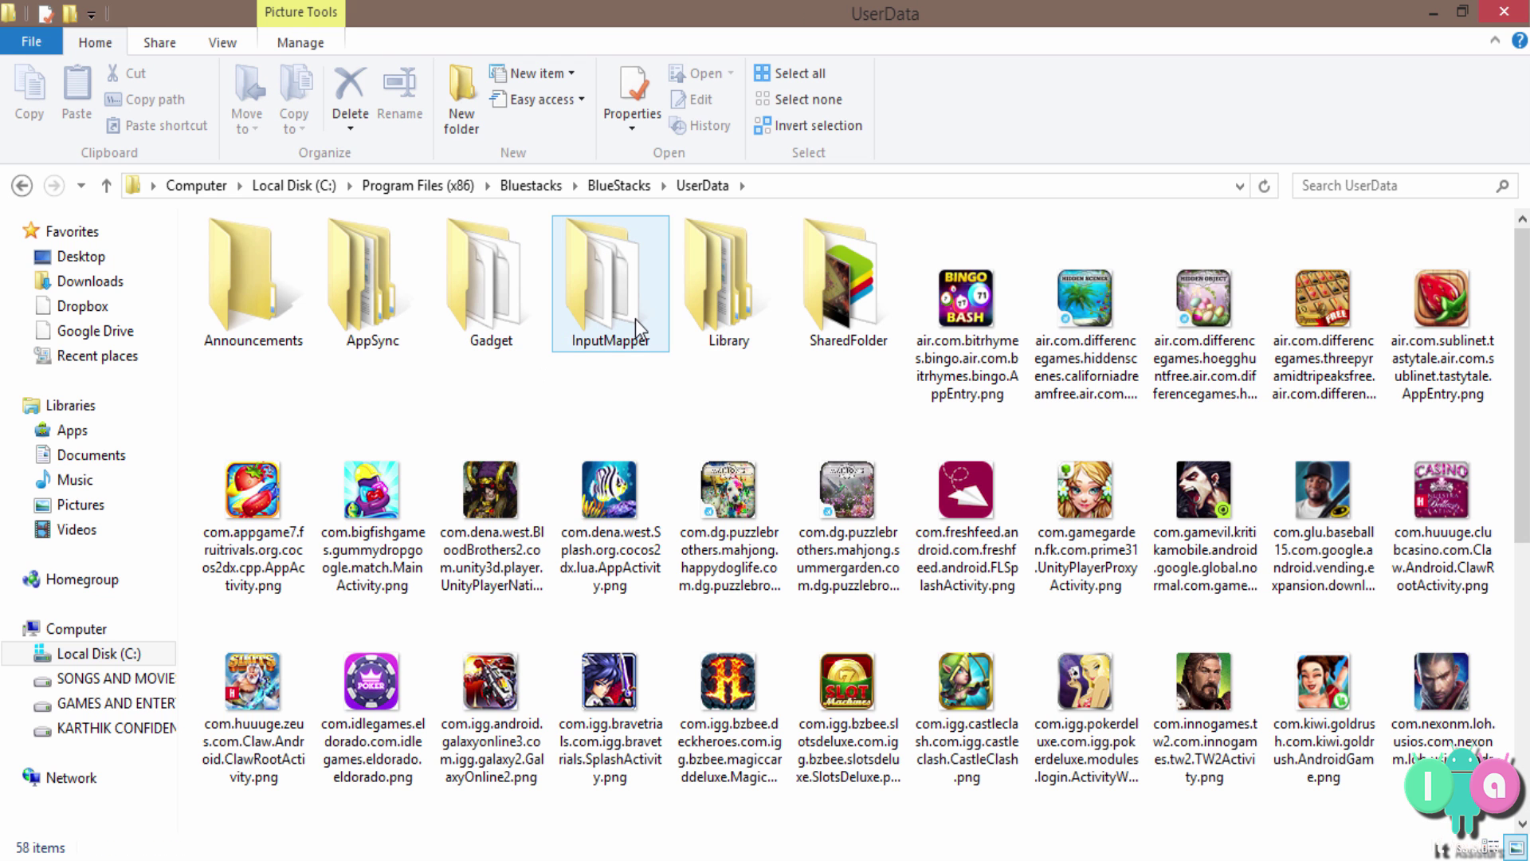
left_click_drag(845, 319, 883, 285)
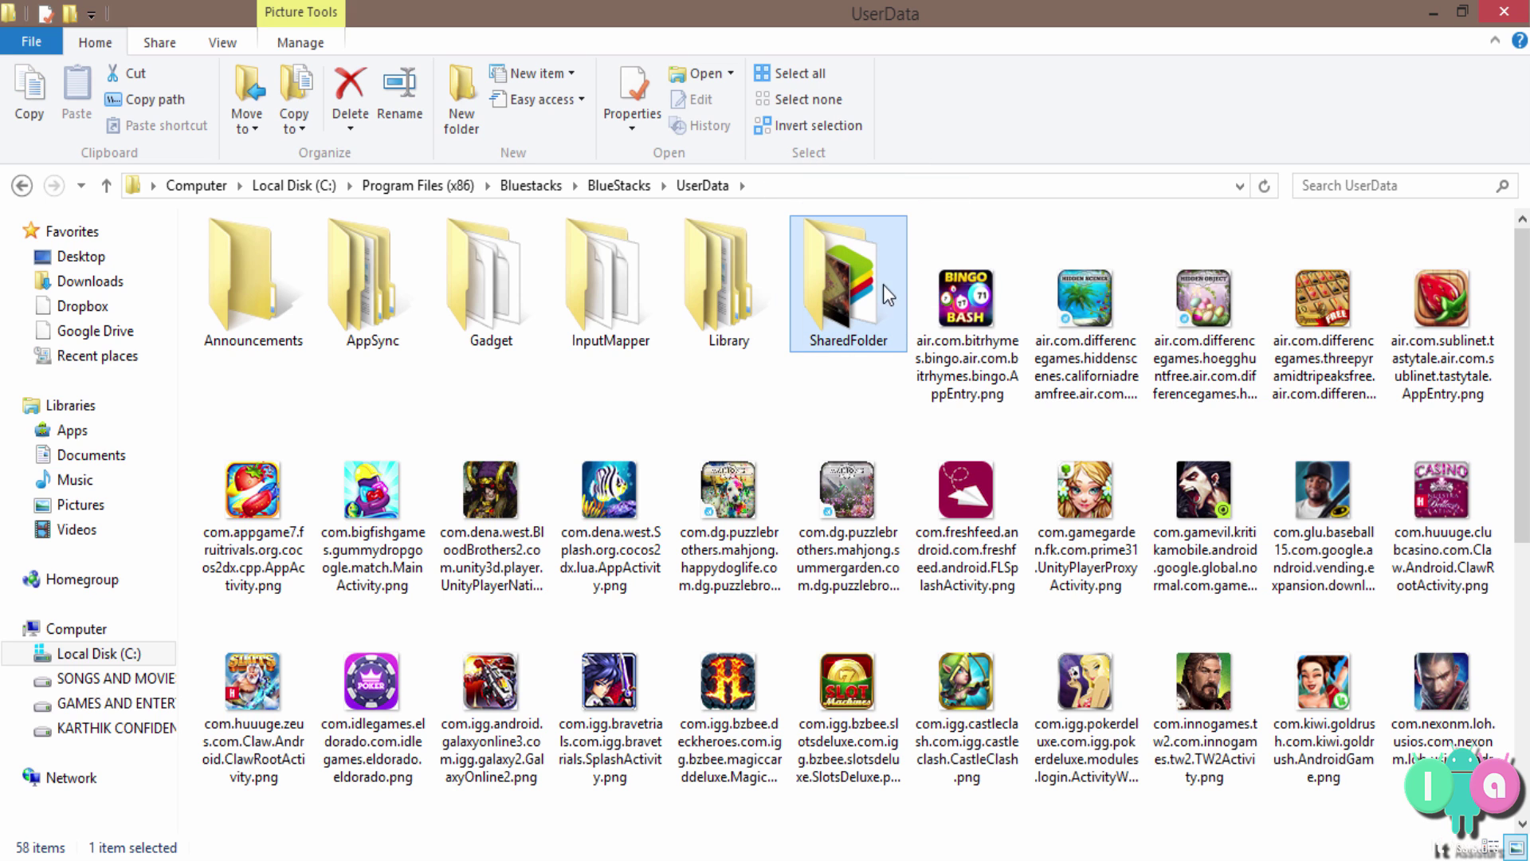
double_click(840, 299)
left_click(1002, 302)
left_click_drag(1007, 308, 982, 347)
Delete Root Checker Basic_5.5.1.apk from BstSharedFolder in BlueStacks, then return to Explorer
left_click(528, 847)
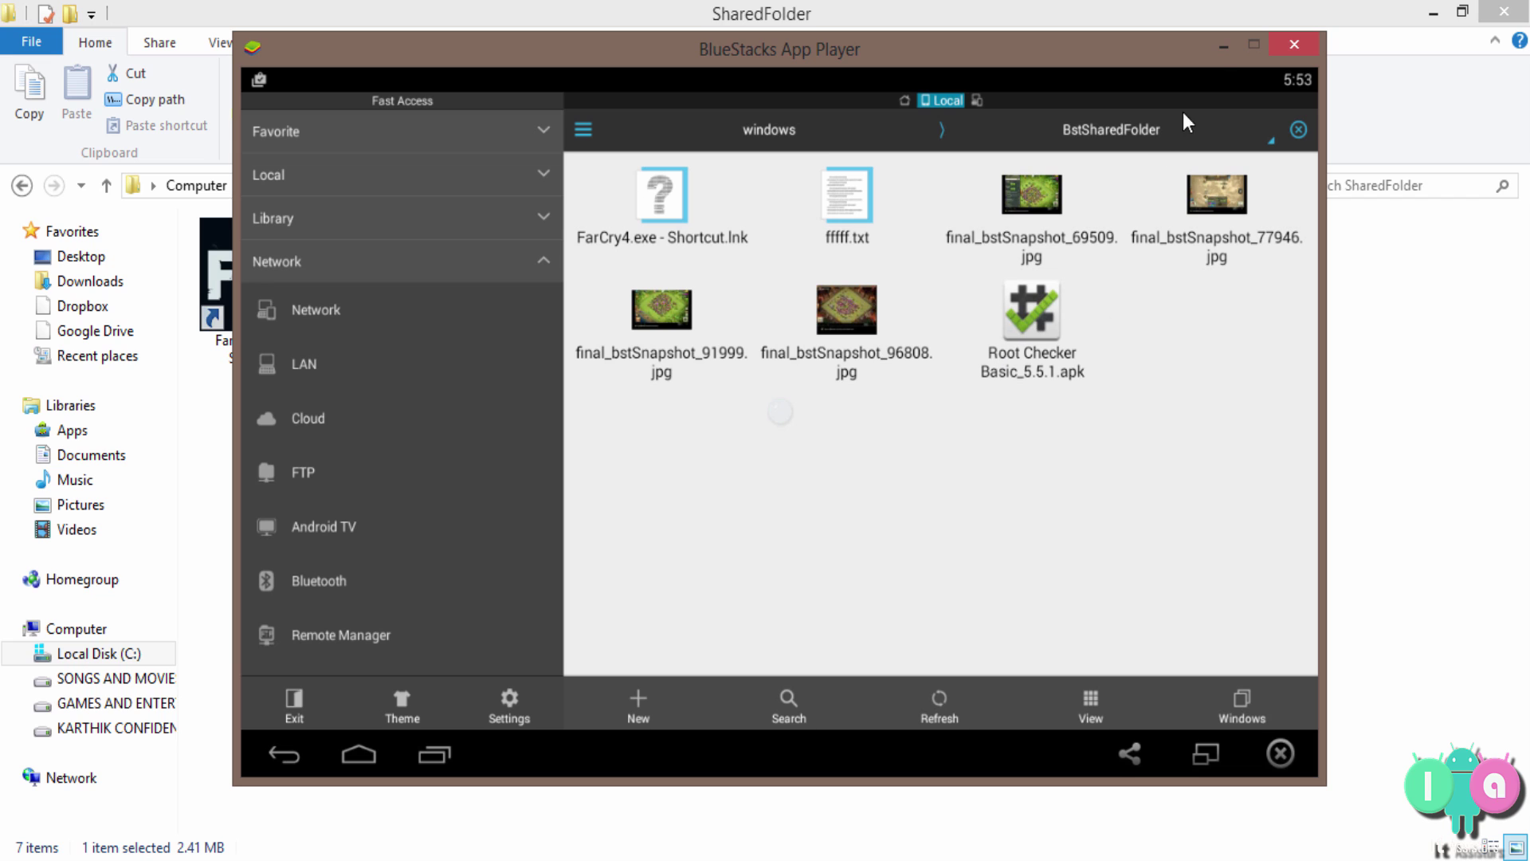
left_click(1034, 322)
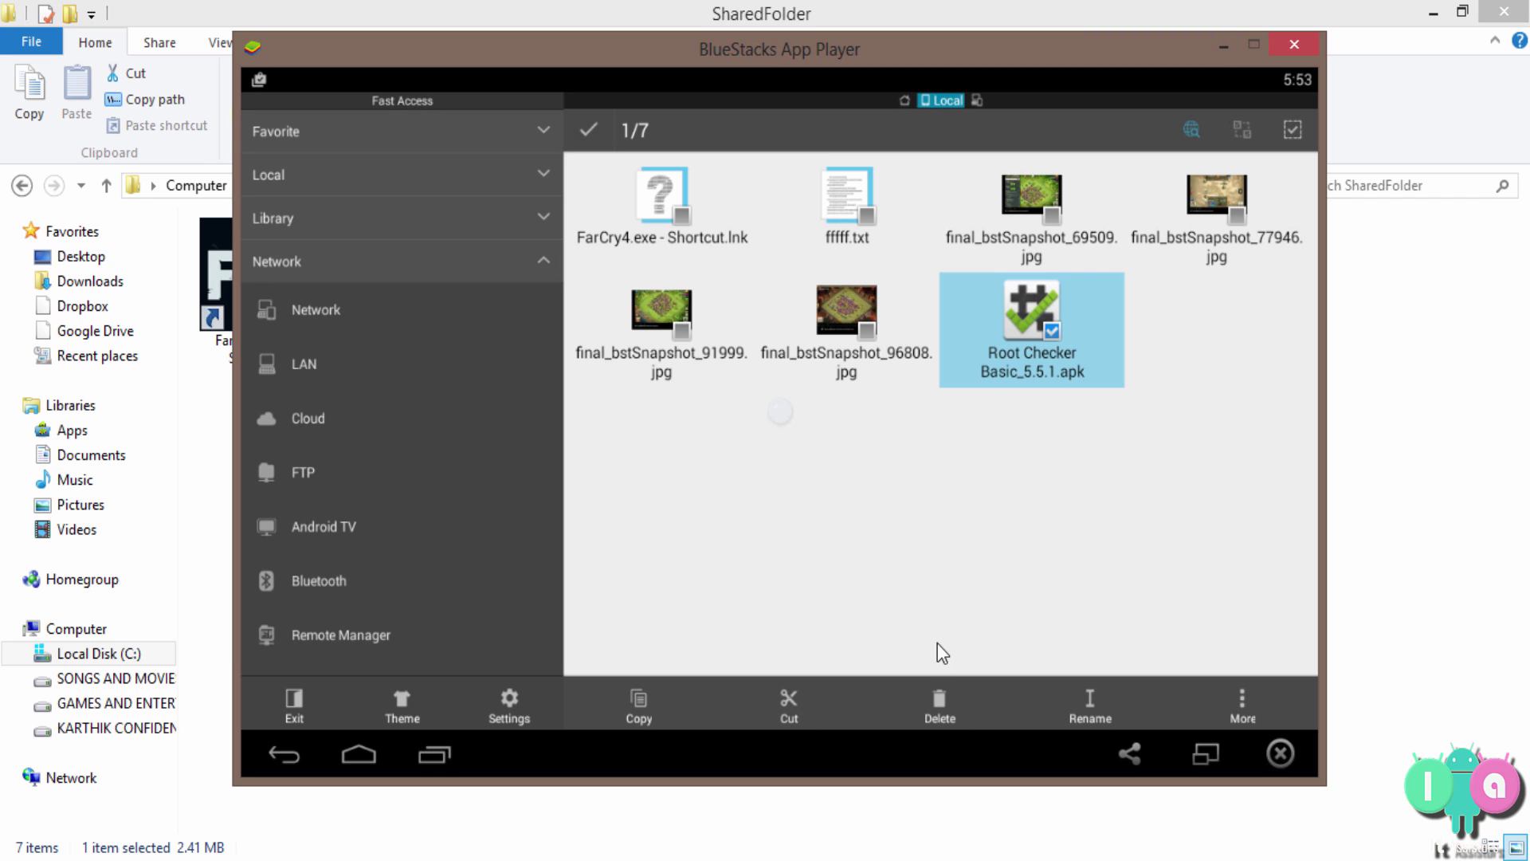
left_click(936, 701)
left_click(936, 465)
left_click(1428, 342)
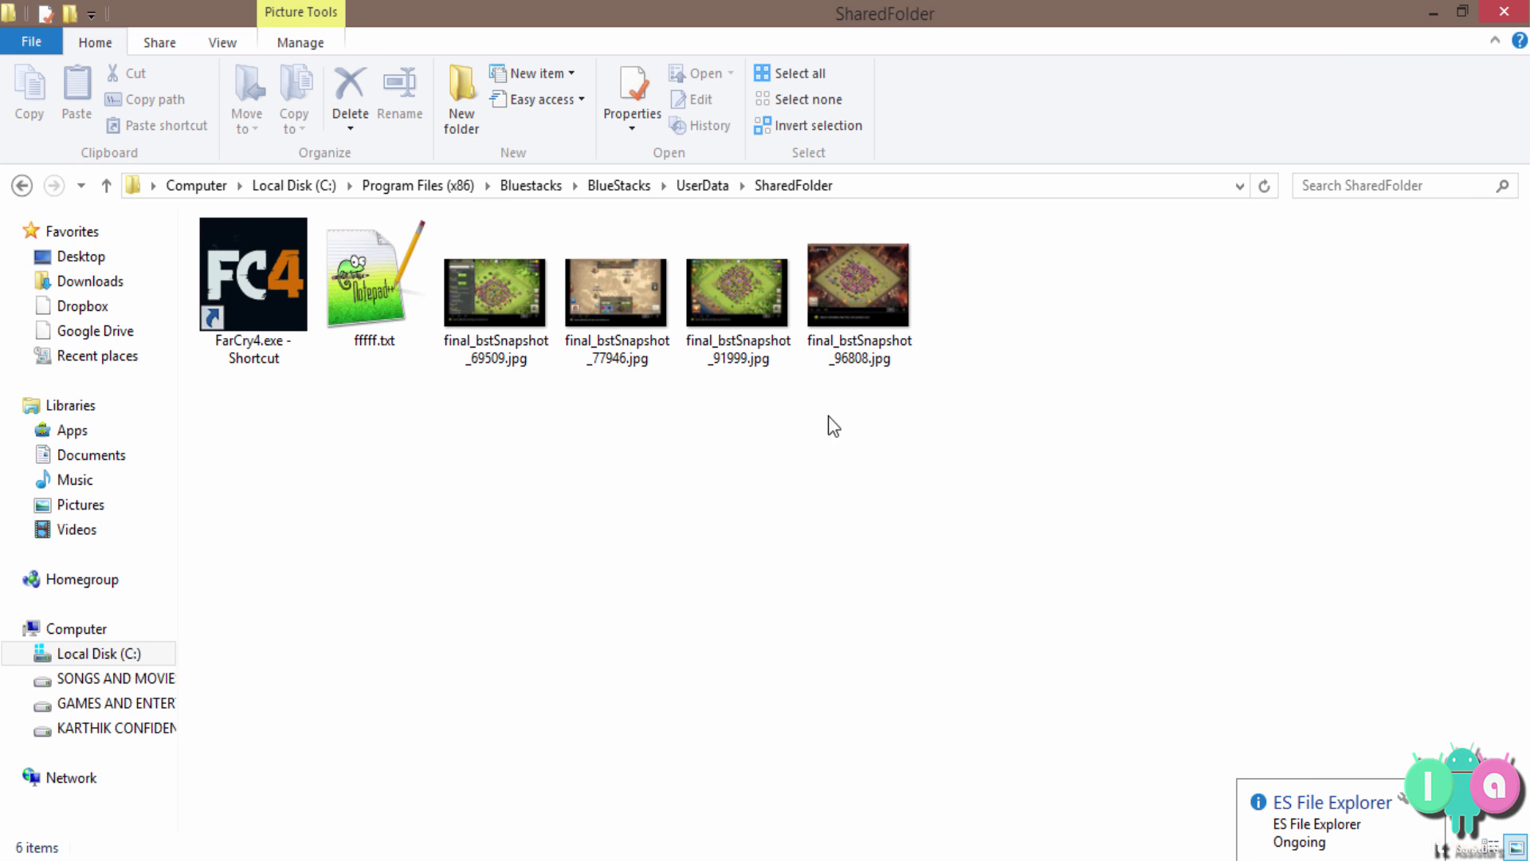
Move final_bstSnapshot_96808.jpg to the desktop and send it to the Recycle Bin
left_click(883, 303)
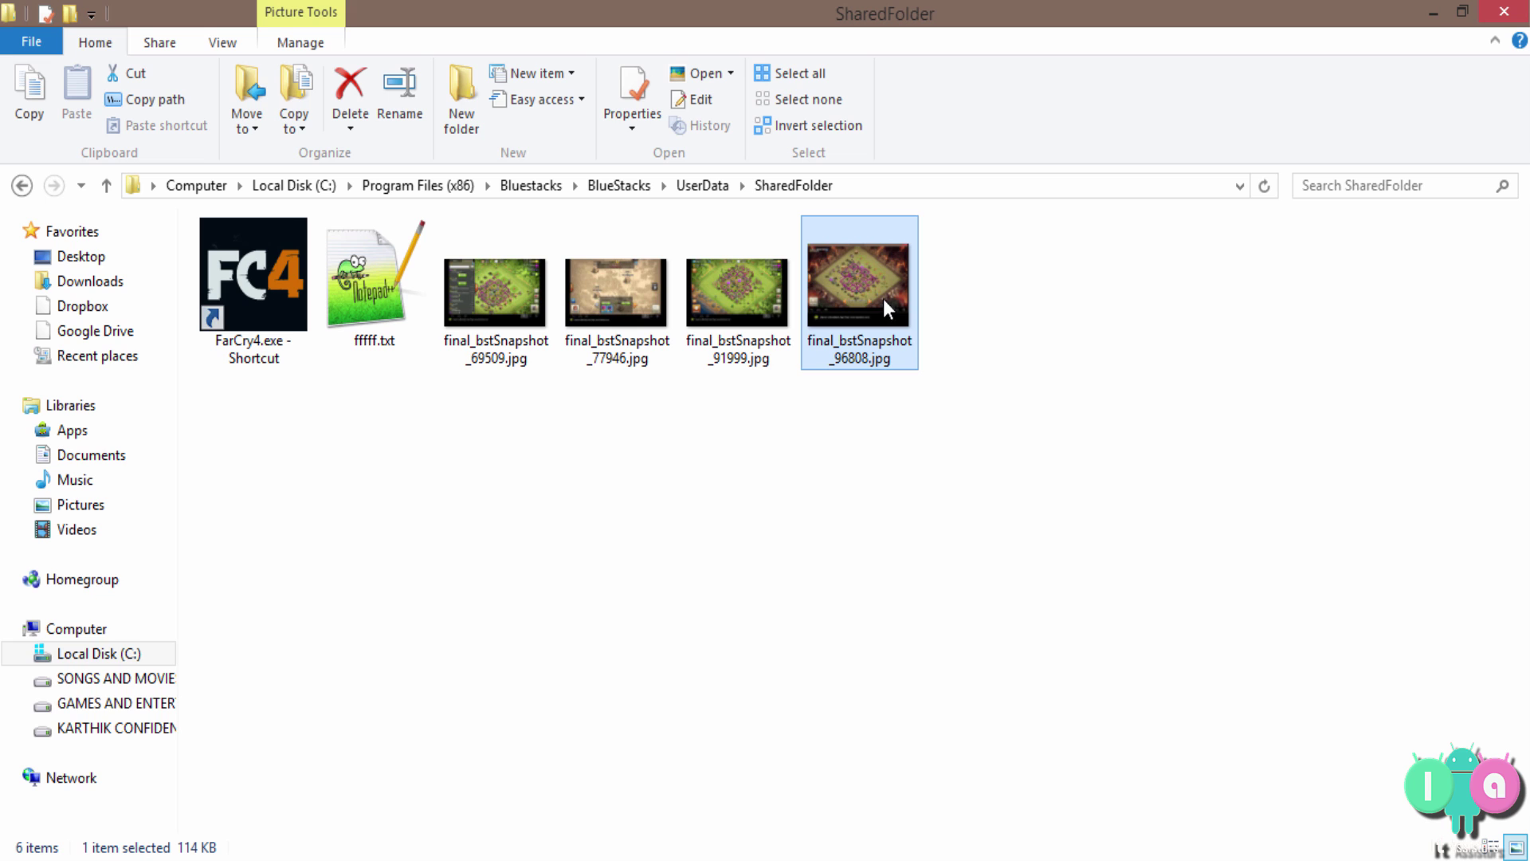
left_click(826, 352)
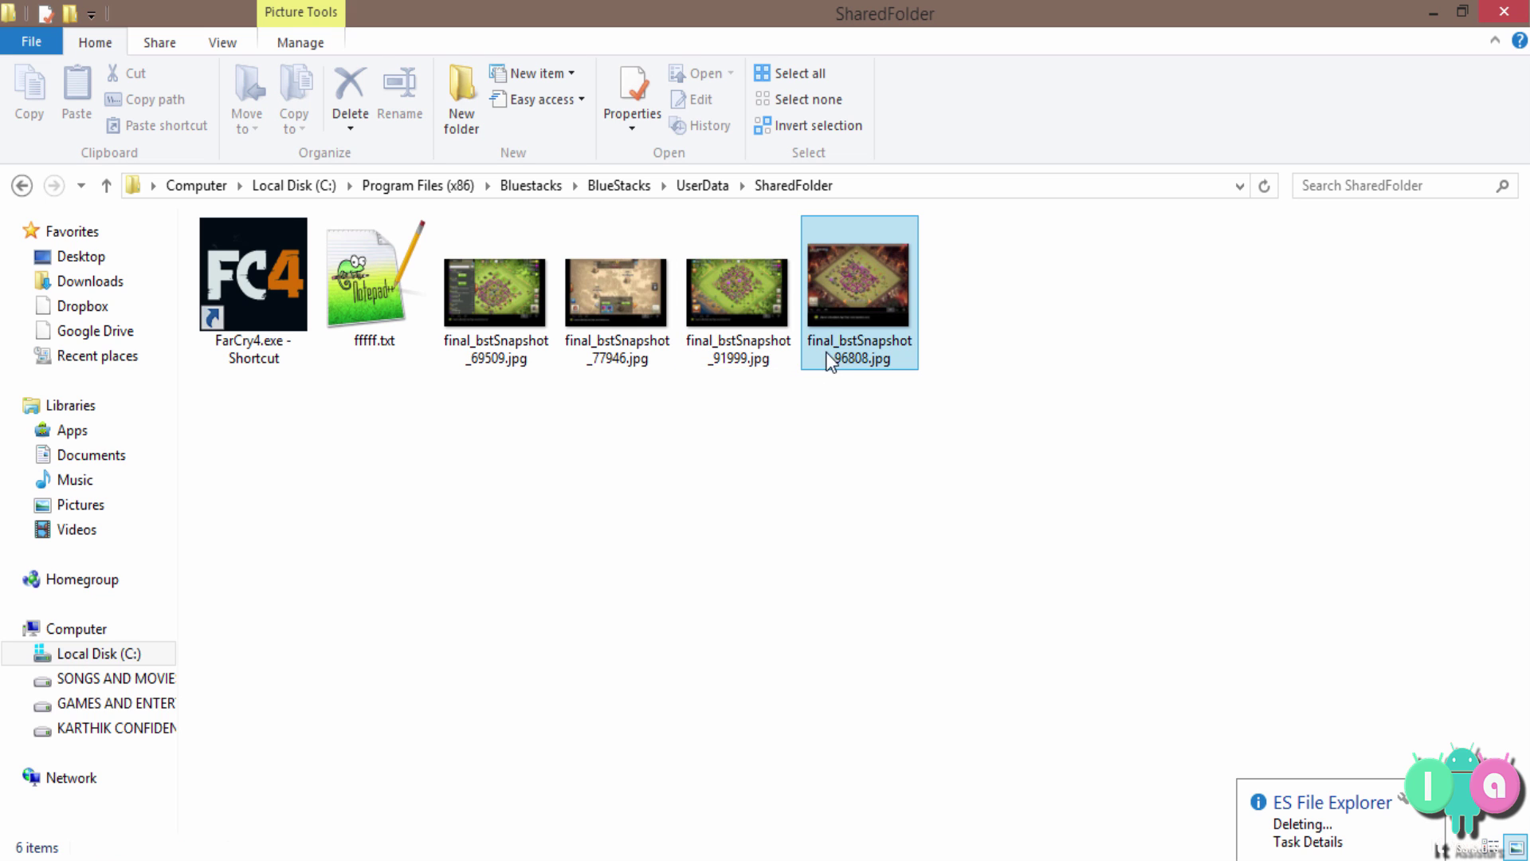
left_click(911, 273)
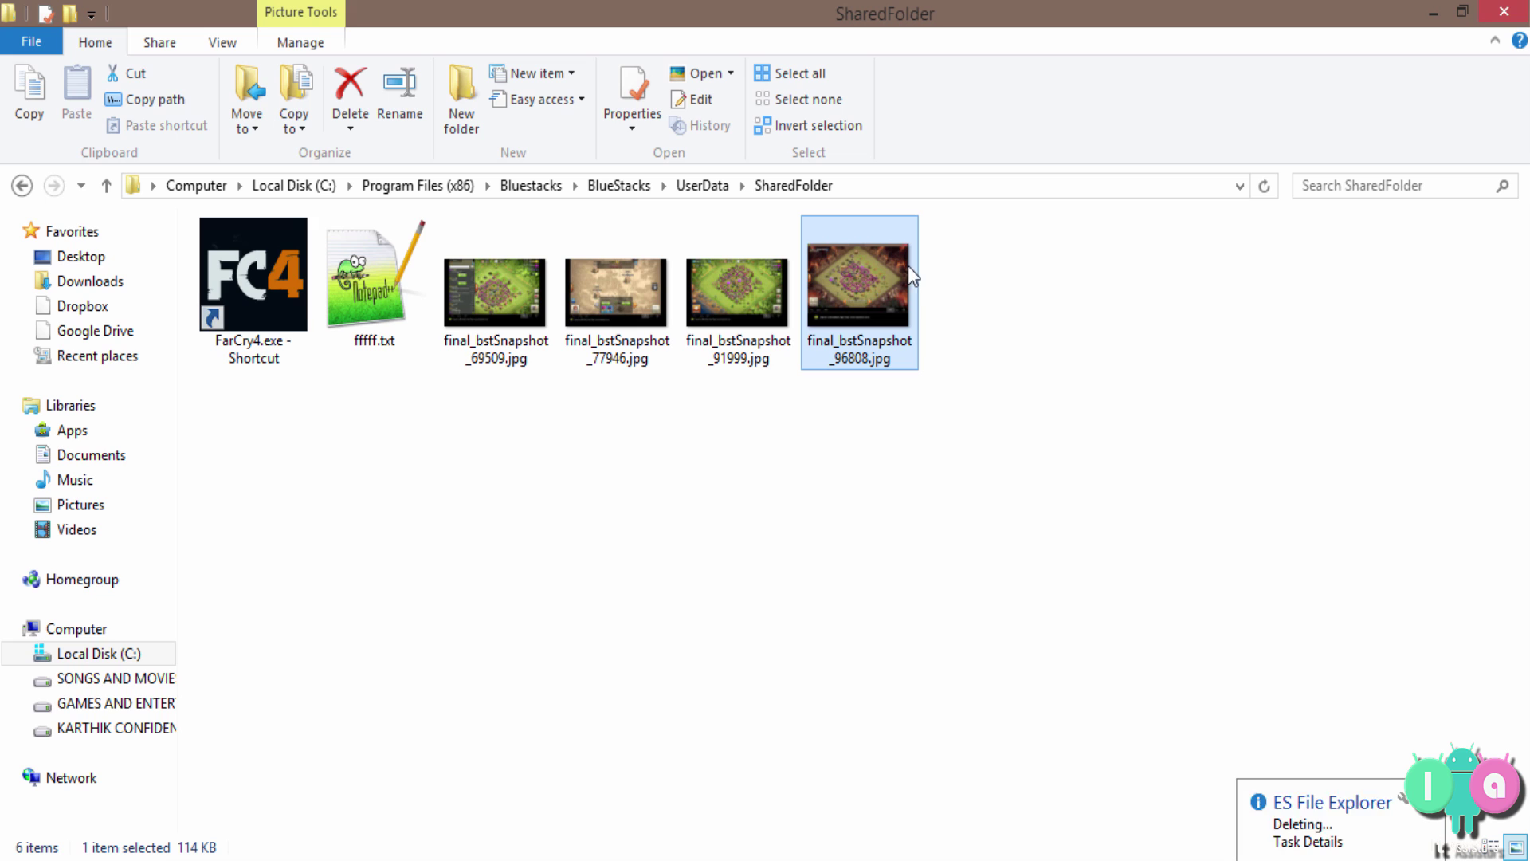
left_click(1433, 13)
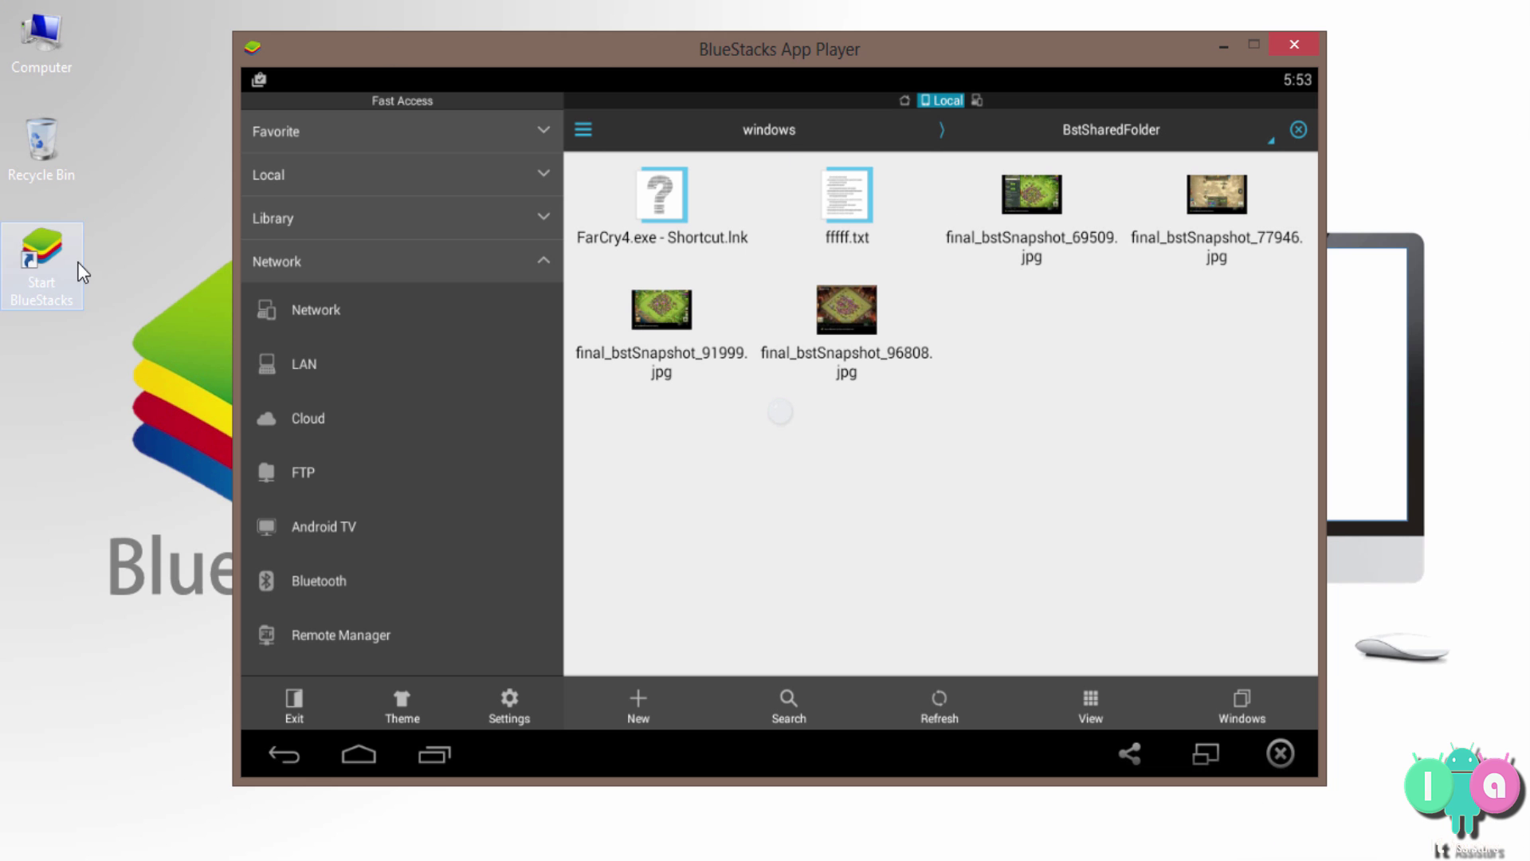
left_click(142, 281)
key("ctrl+v")
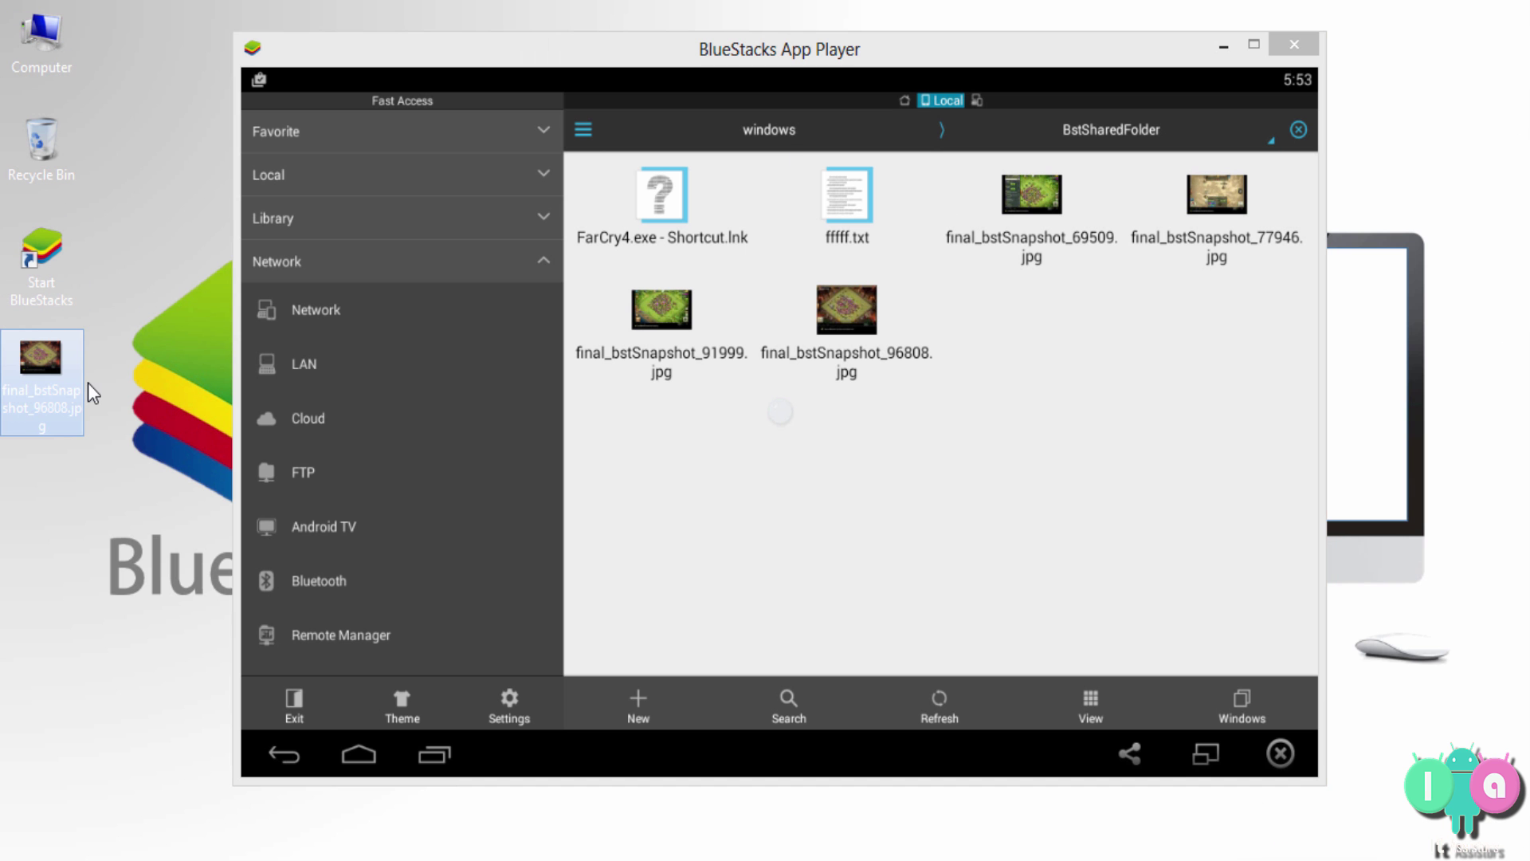
key("Delete")
Dismiss ES File Explorer from BlueStacks' recent apps, then relaunch it
left_click(641, 440)
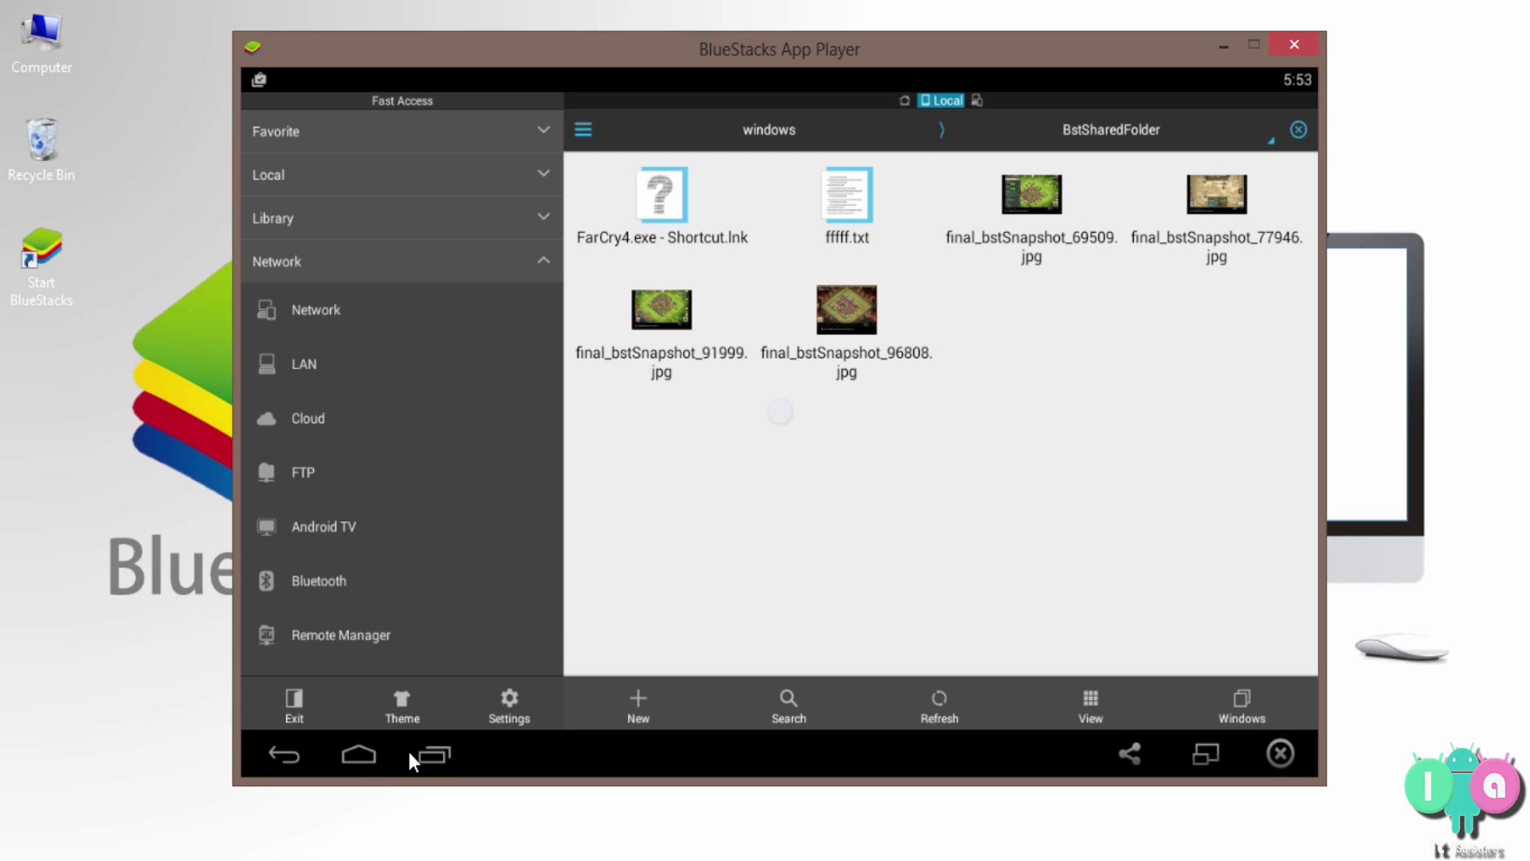
left_click(434, 754)
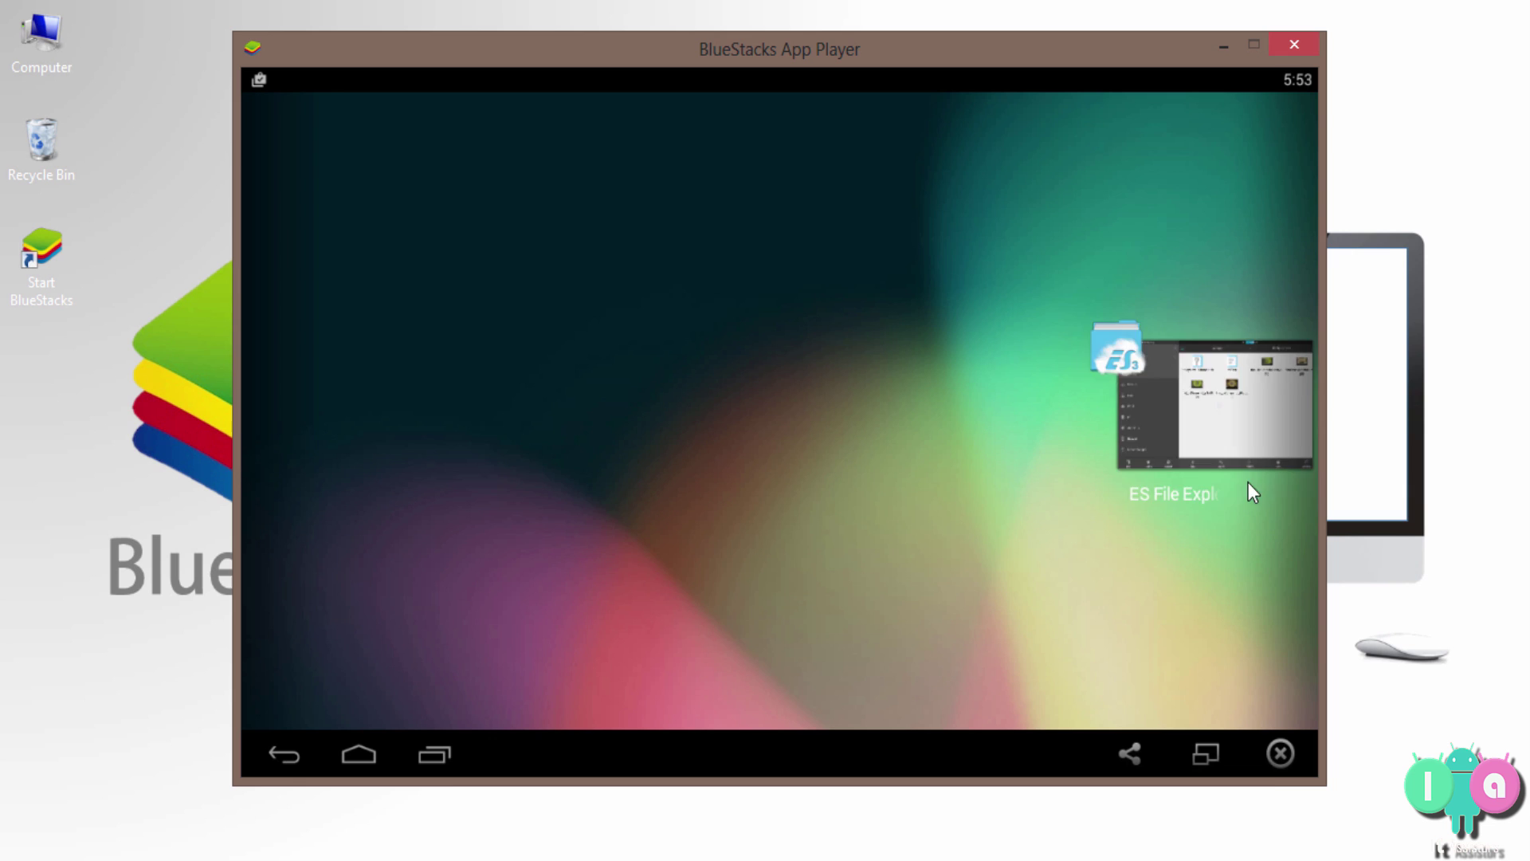
left_click_drag(1250, 488, 969, 404)
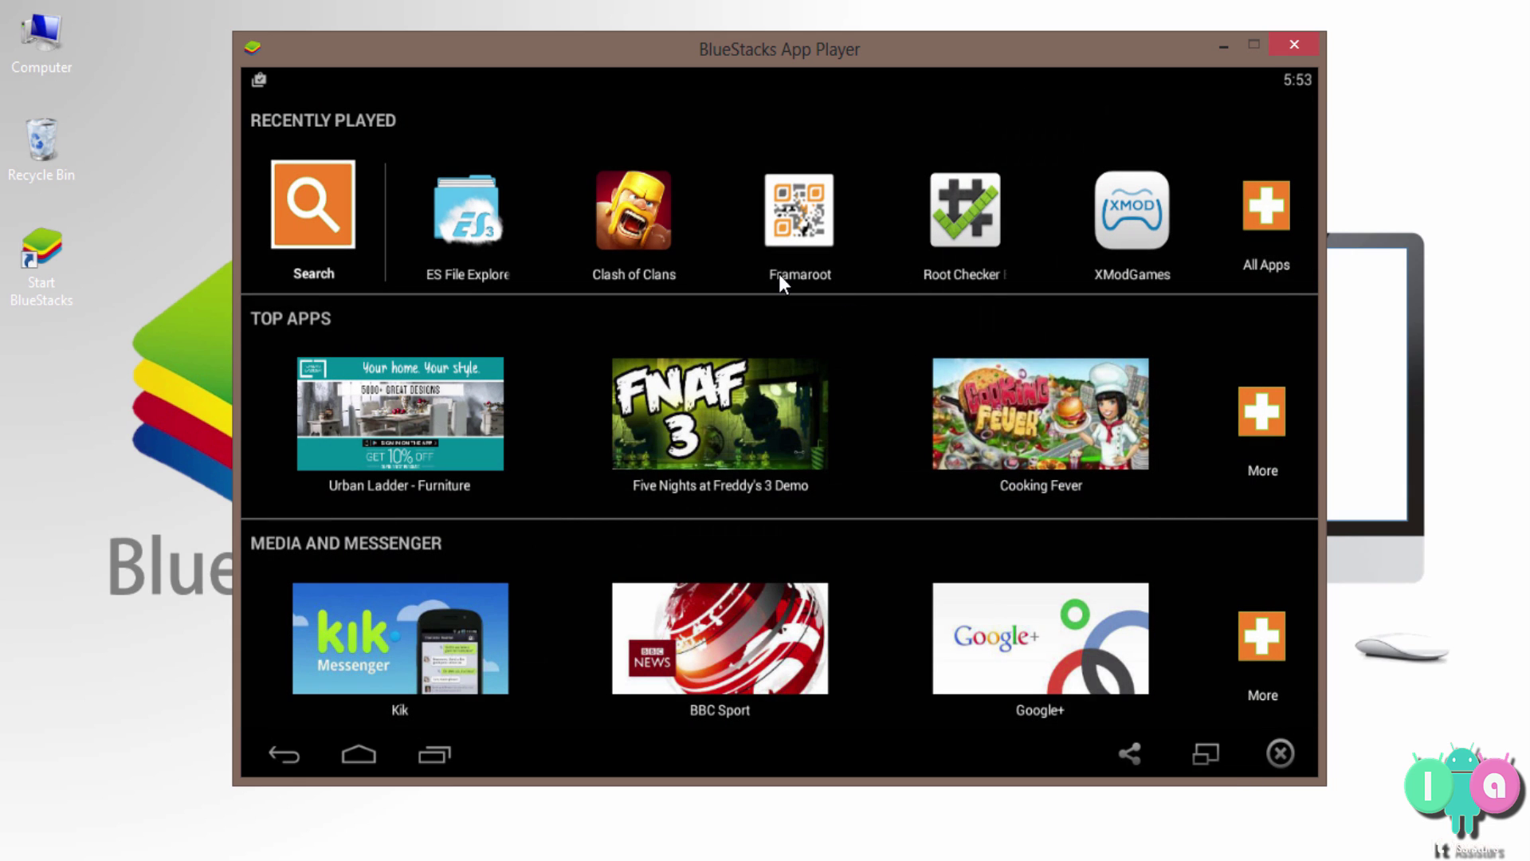
left_click(466, 223)
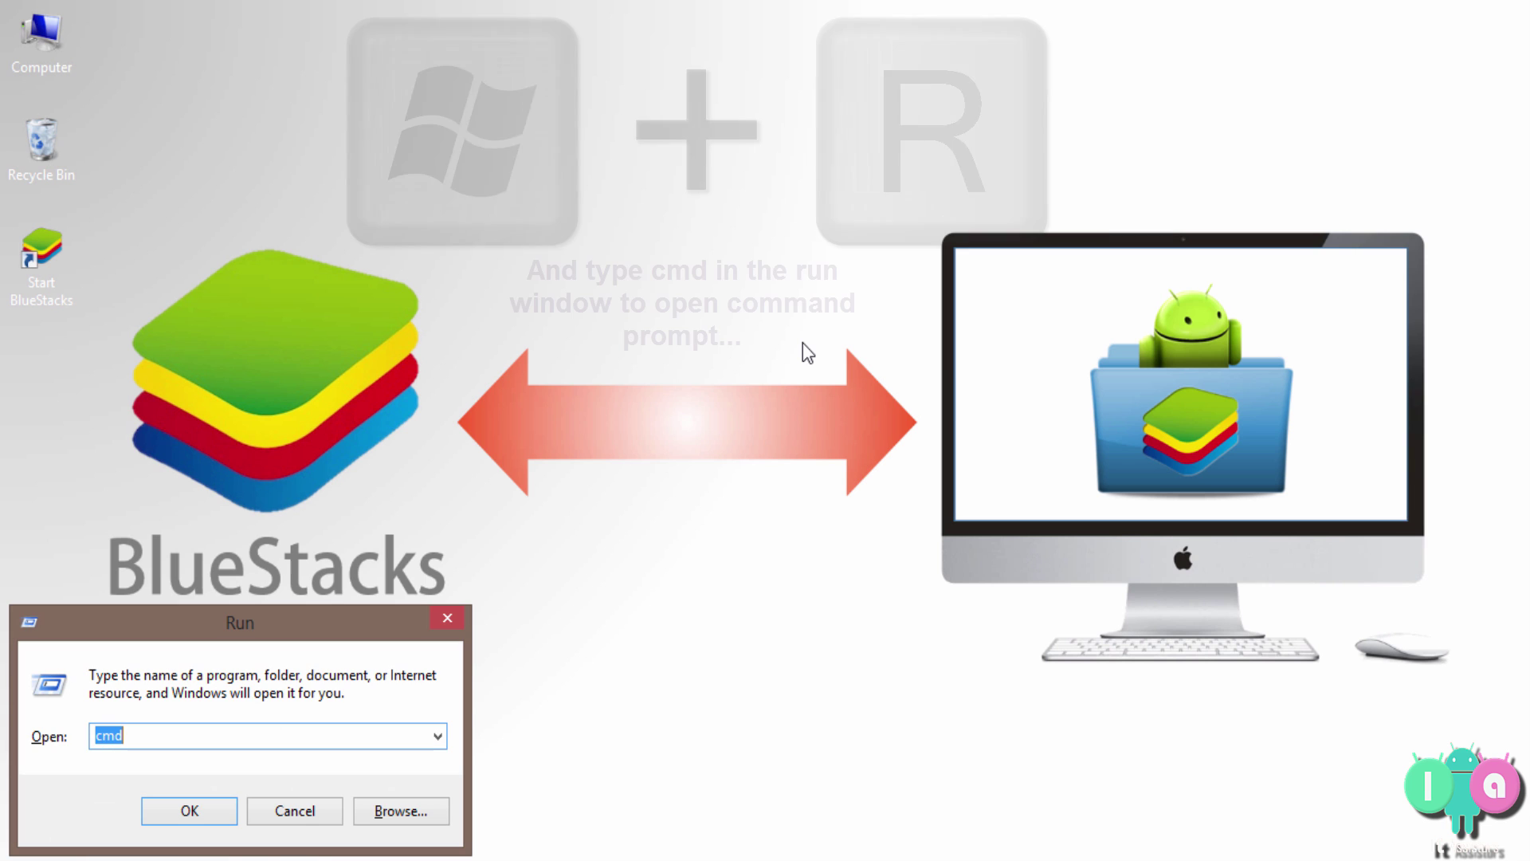
Open Command Prompt via Run with cmd and run ipconfig
type("cmd")
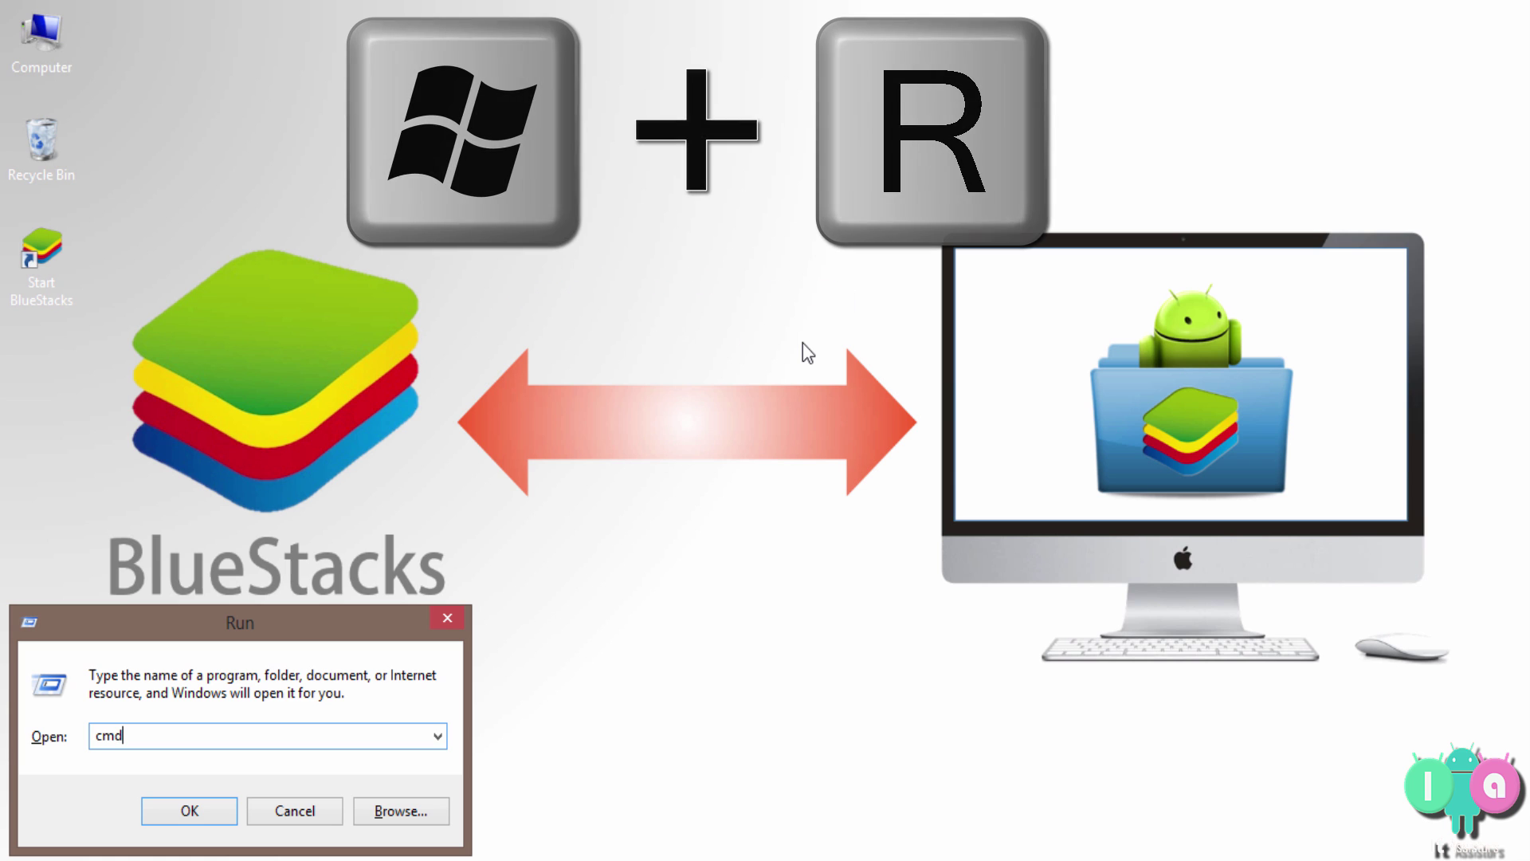
key("Return")
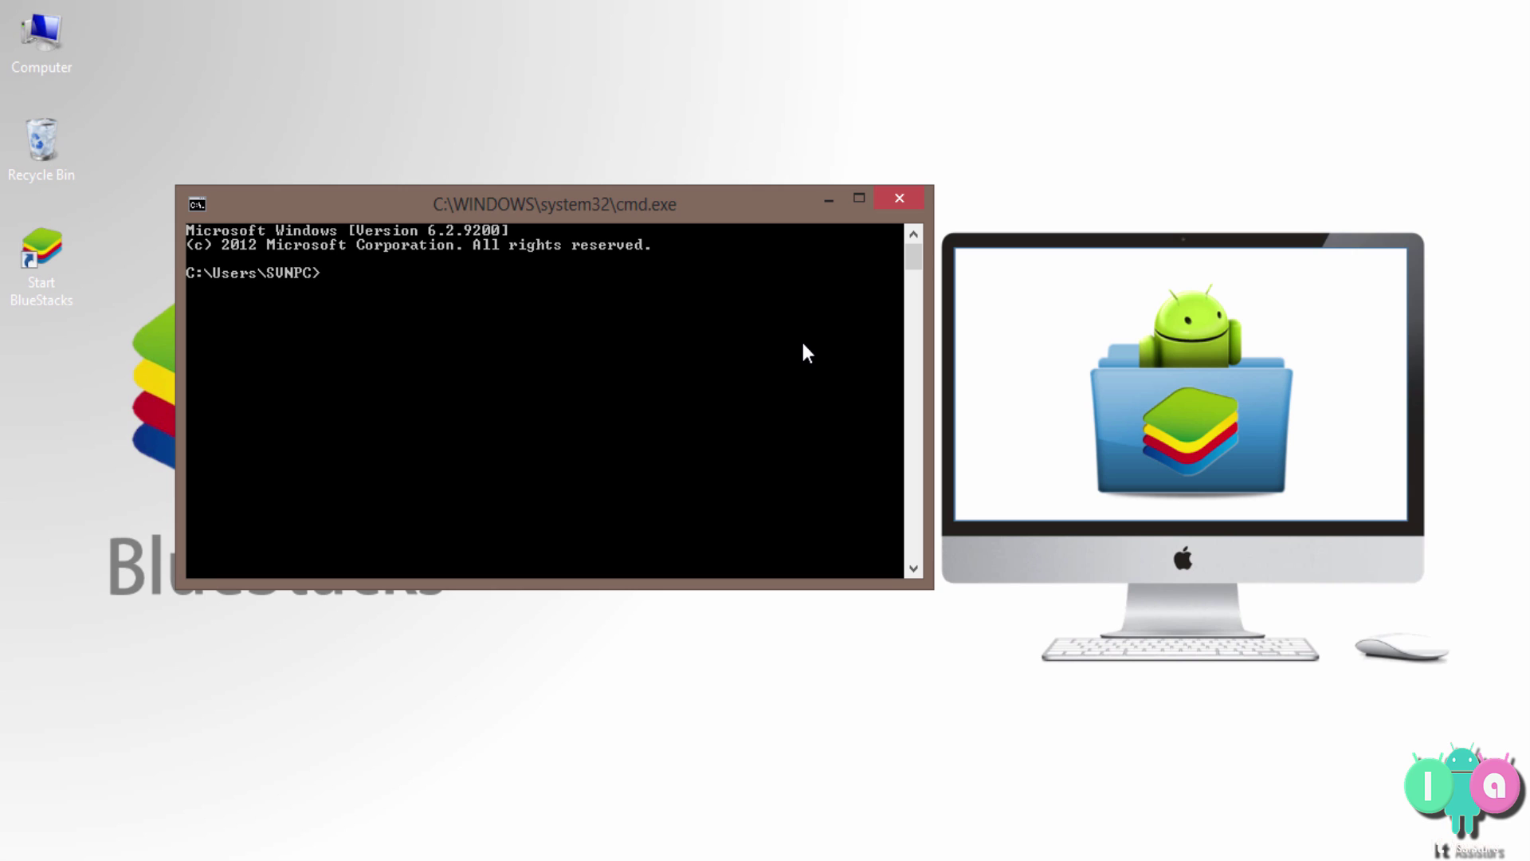
left_click_drag(763, 198, 1003, 196)
type("ipc")
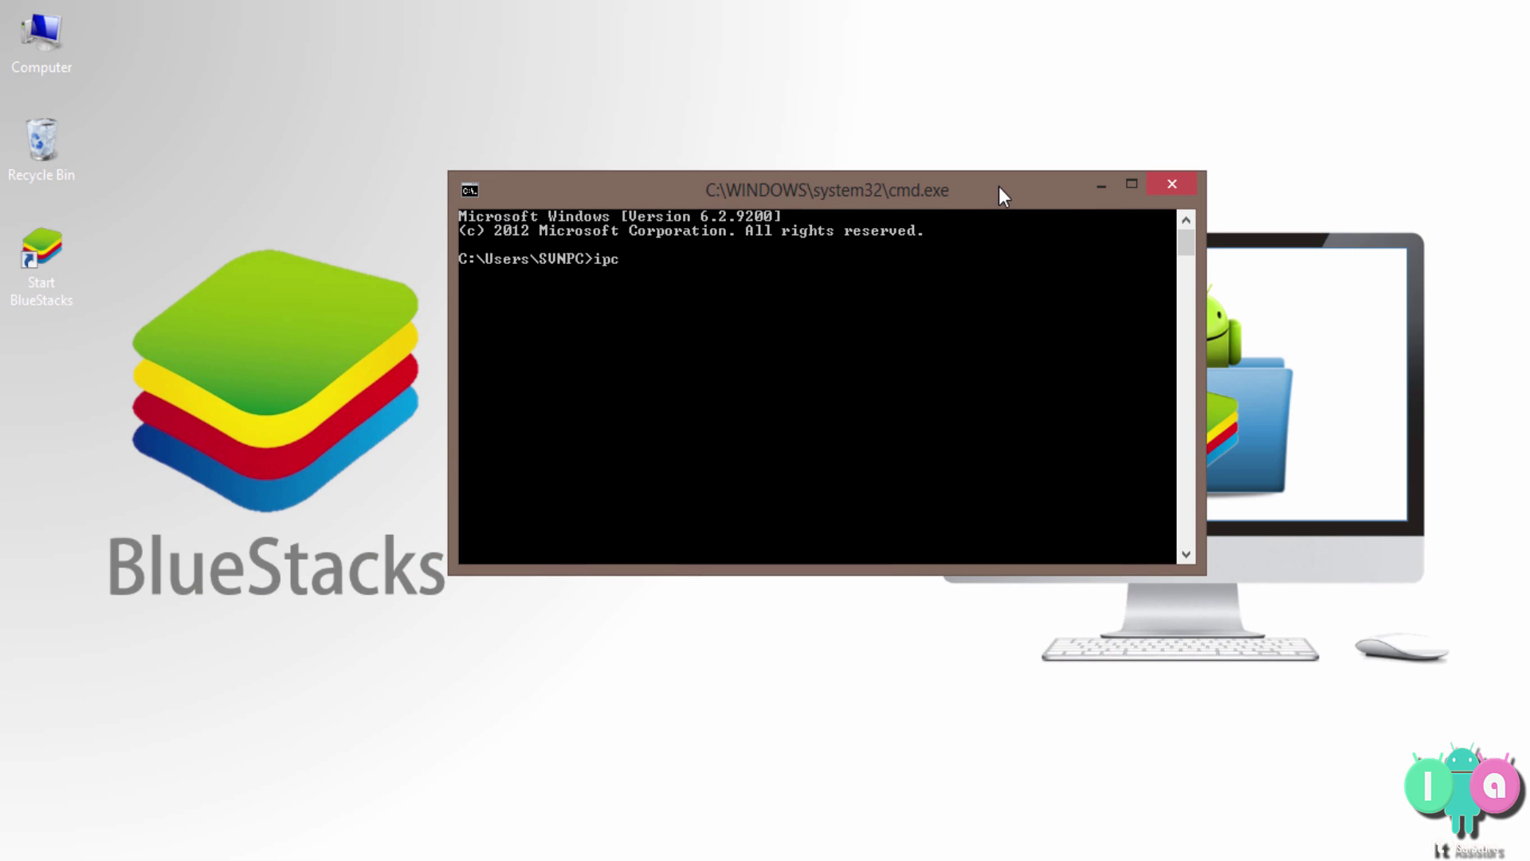
type("onfig")
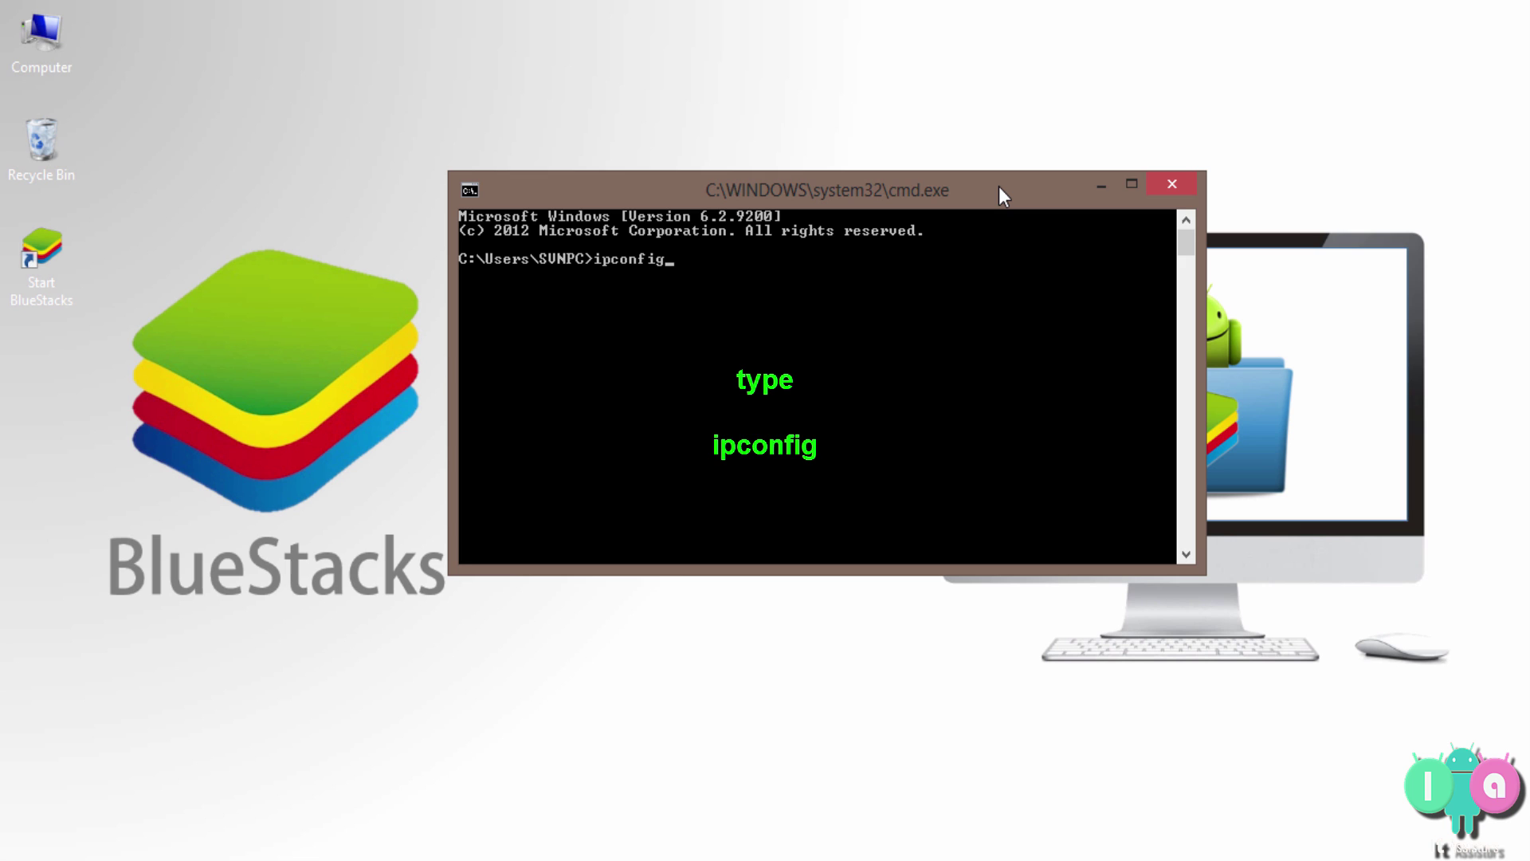
key("Return")
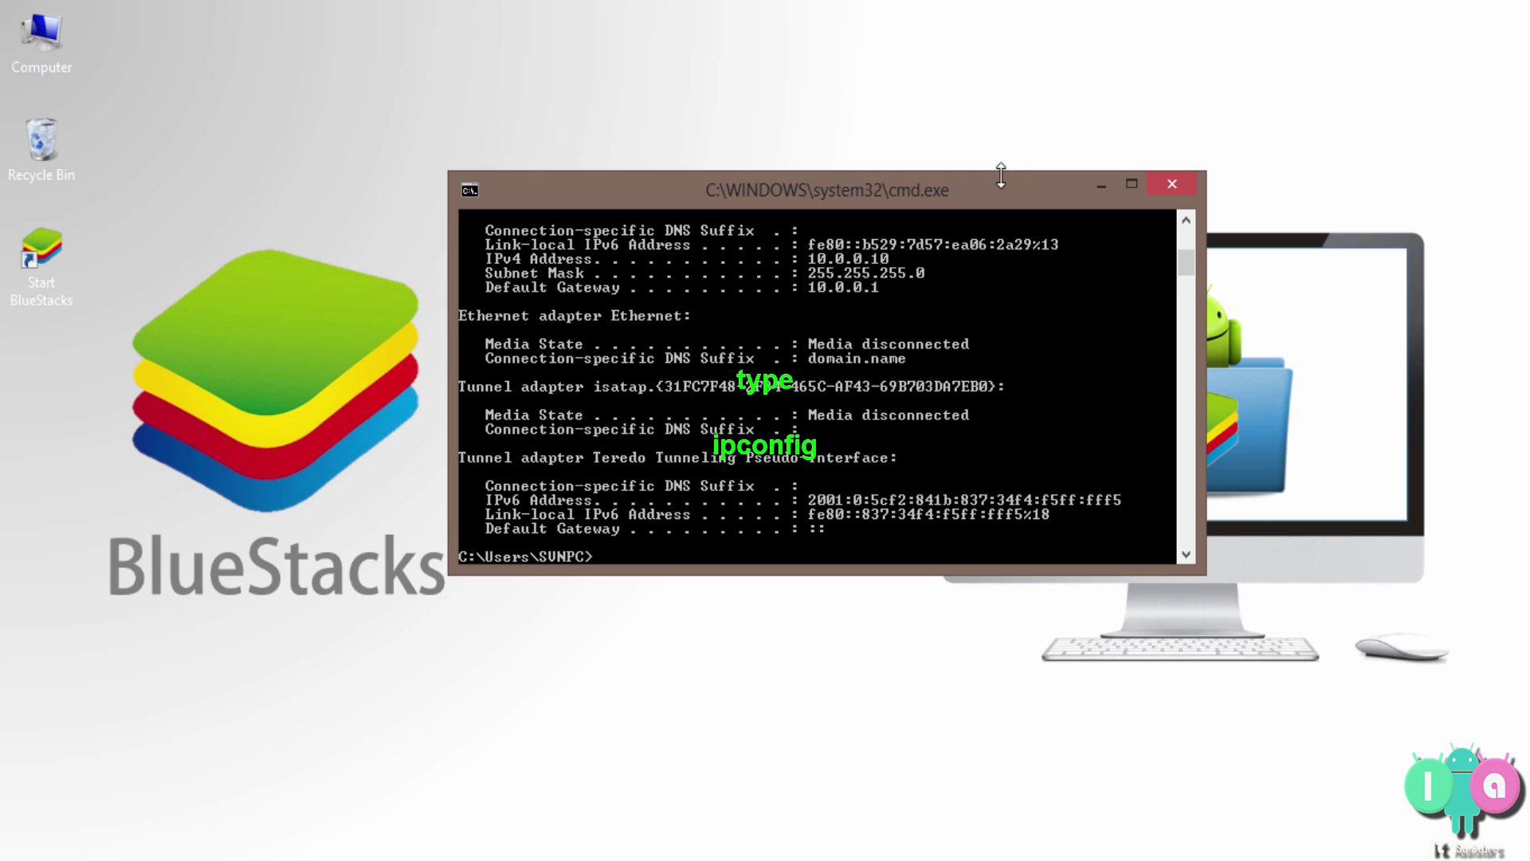
Mark and copy the Wi-Fi adapter's IPv4 address 10.0.0.10 from the output
scroll(786, 322, "up", 1)
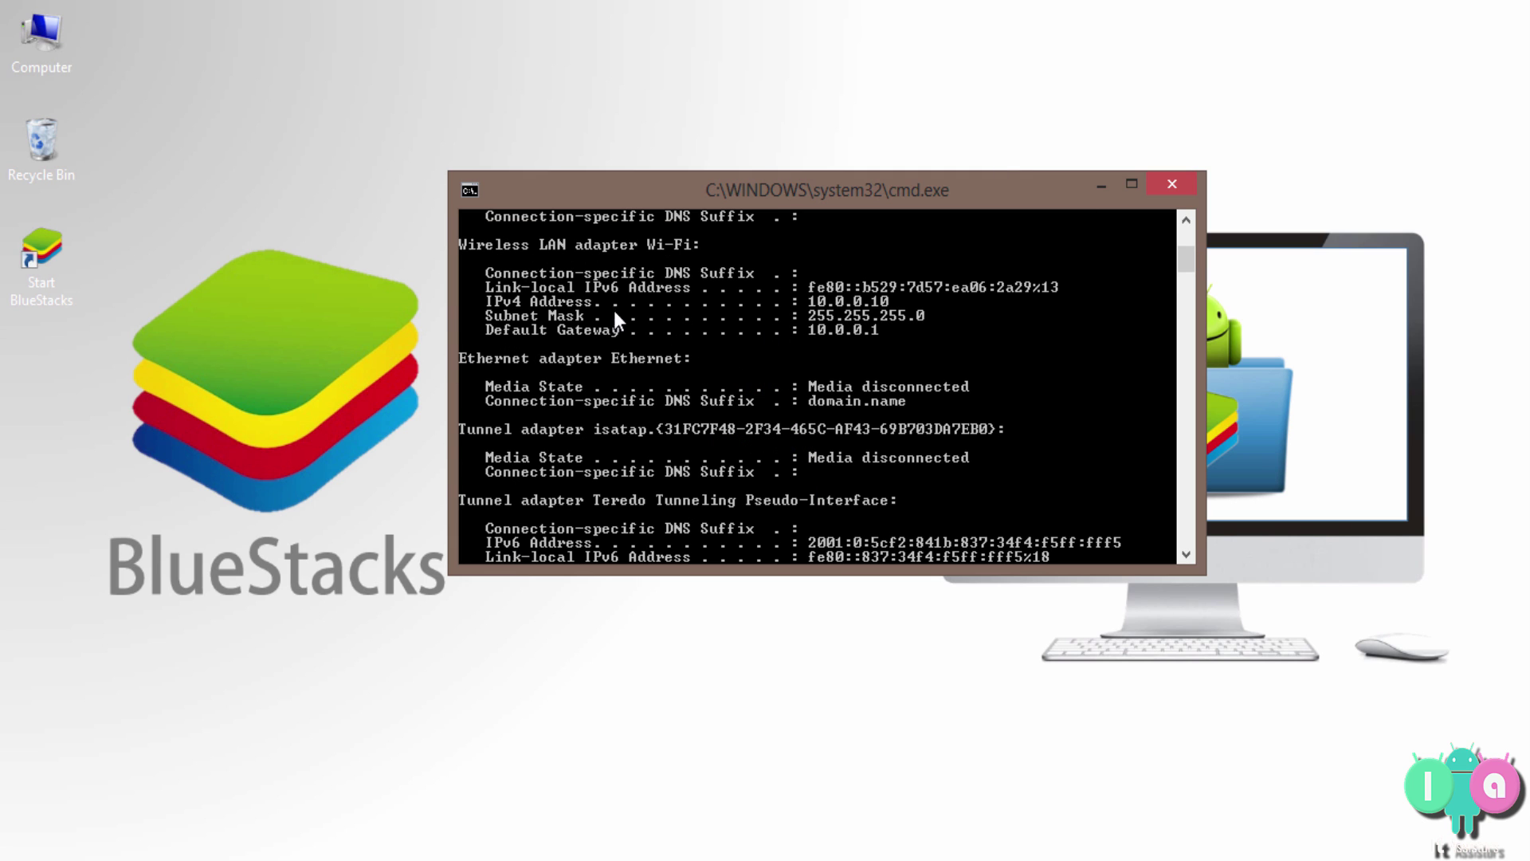
right_click(514, 304)
left_click(546, 309)
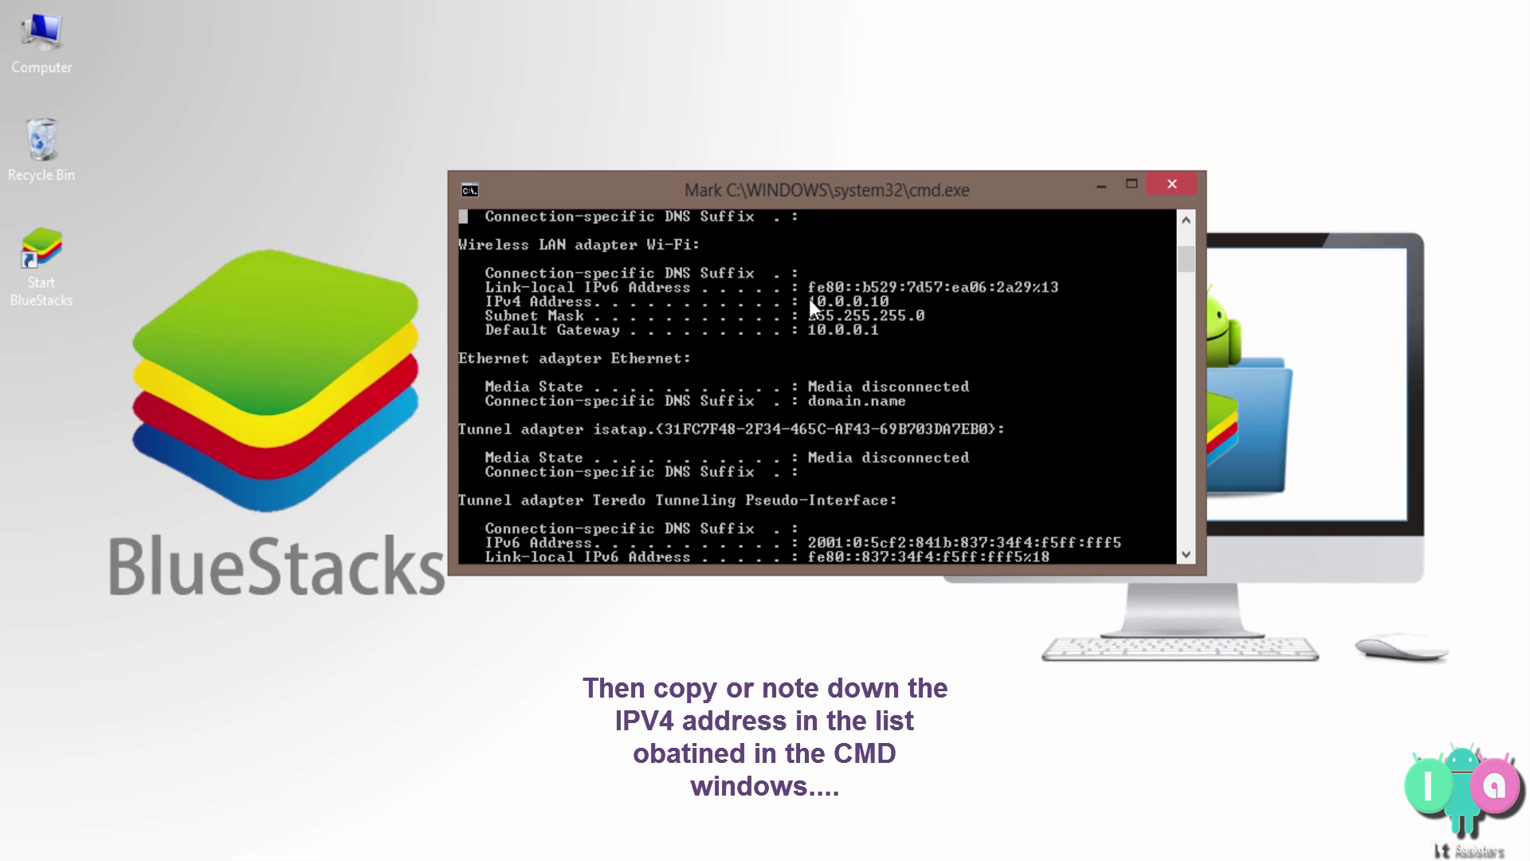
left_click_drag(810, 301, 850, 301)
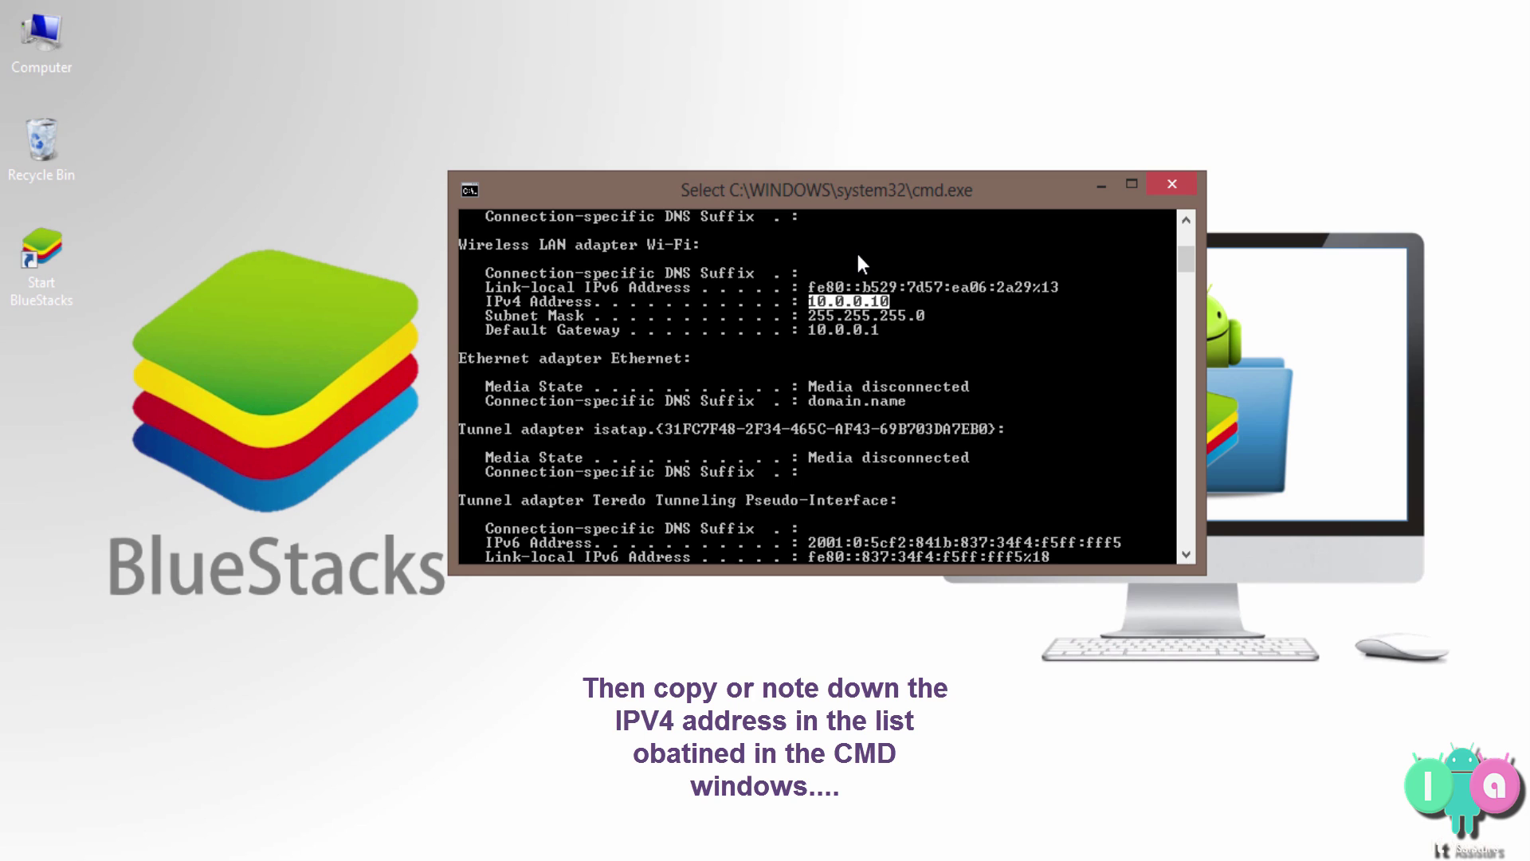
key("Return")
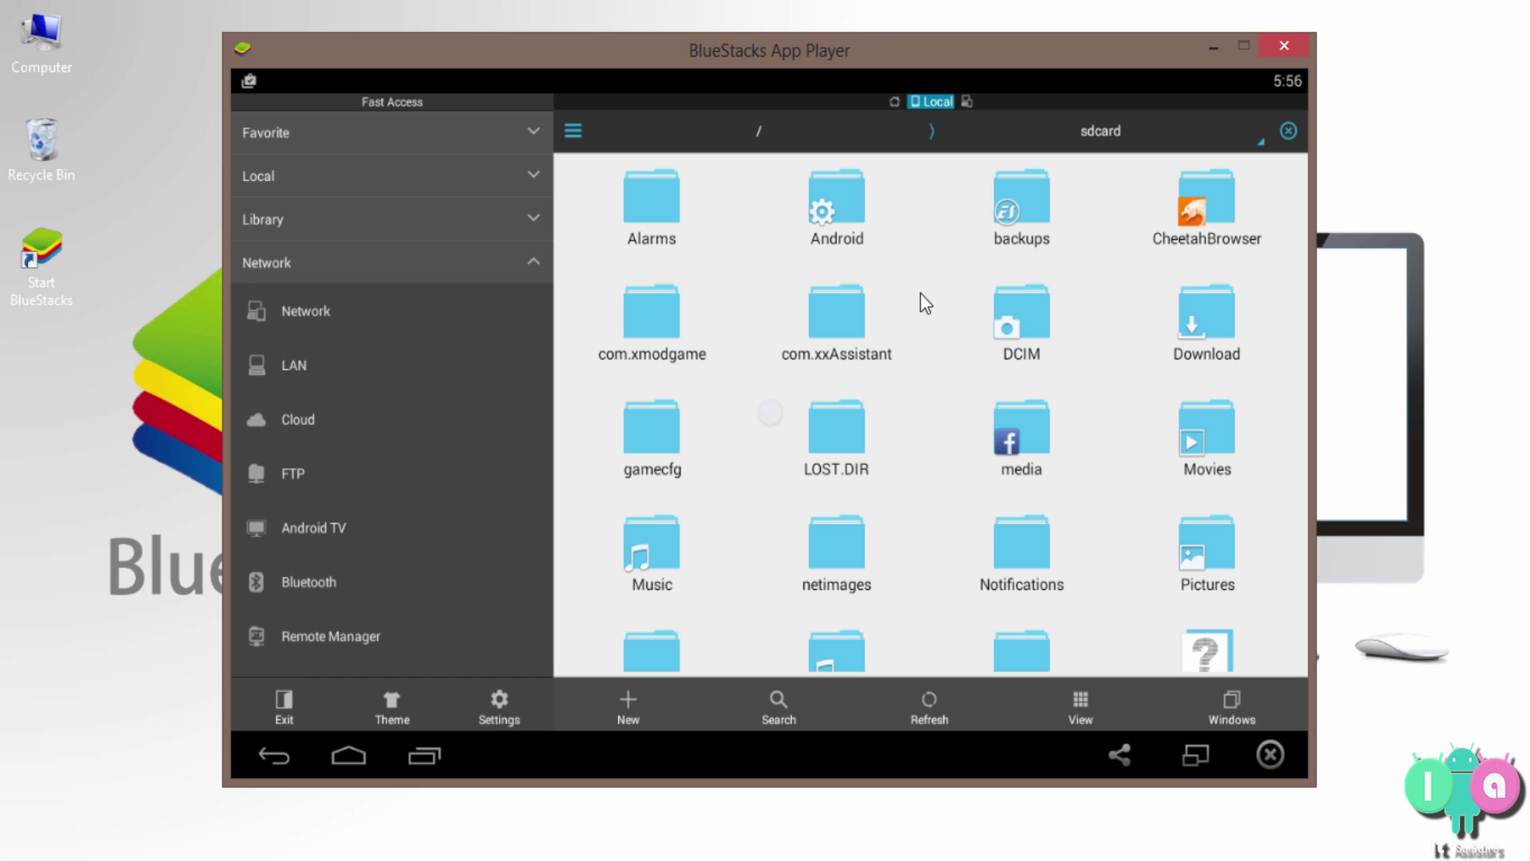
Expand the LAN (2) list of nearby computers and bring up the New connection choices
left_click(501, 360)
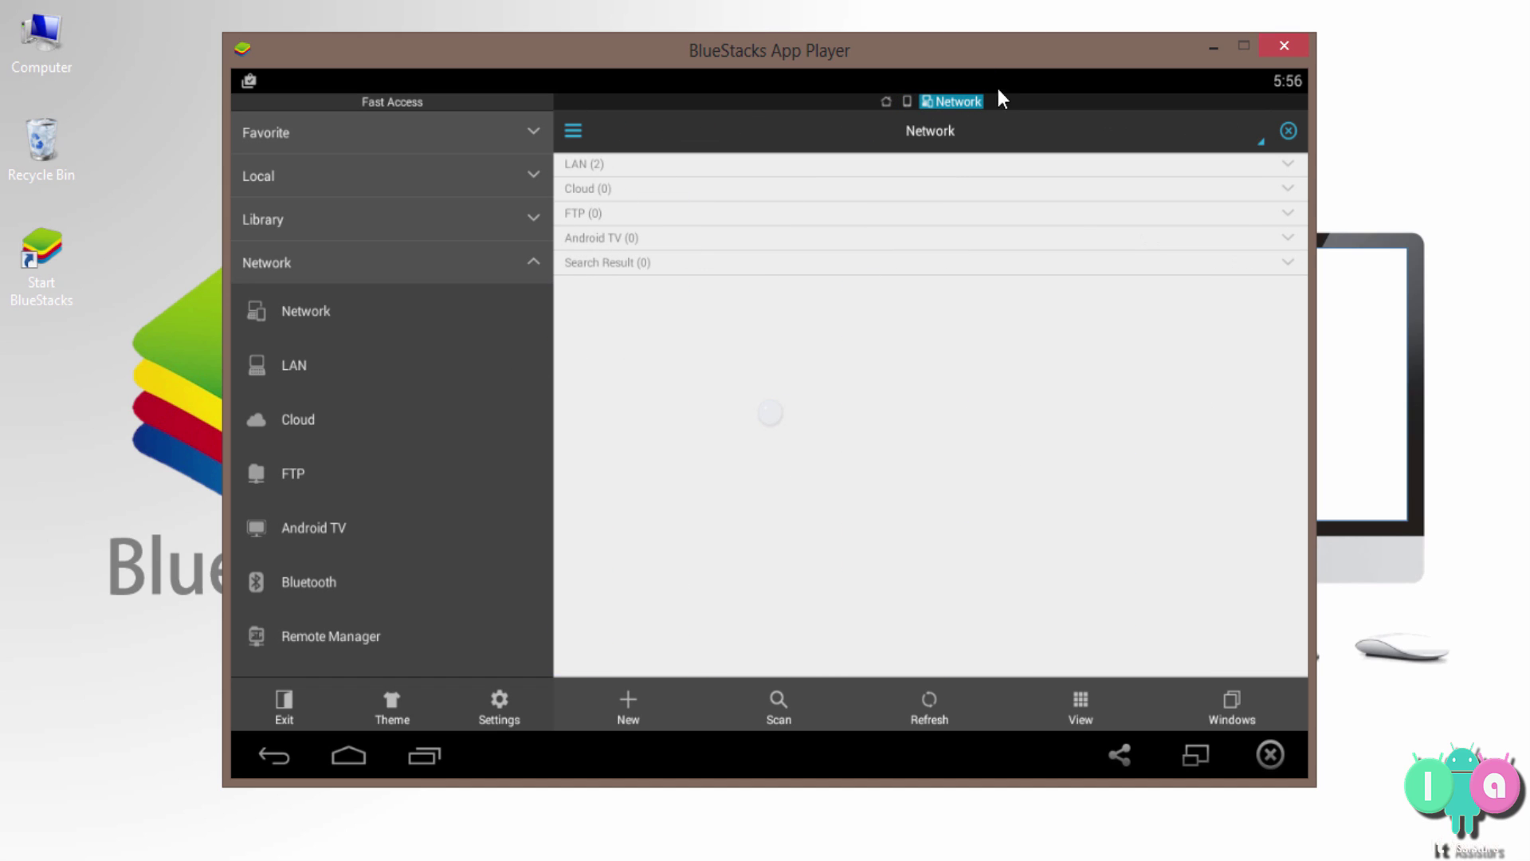
left_click(654, 168)
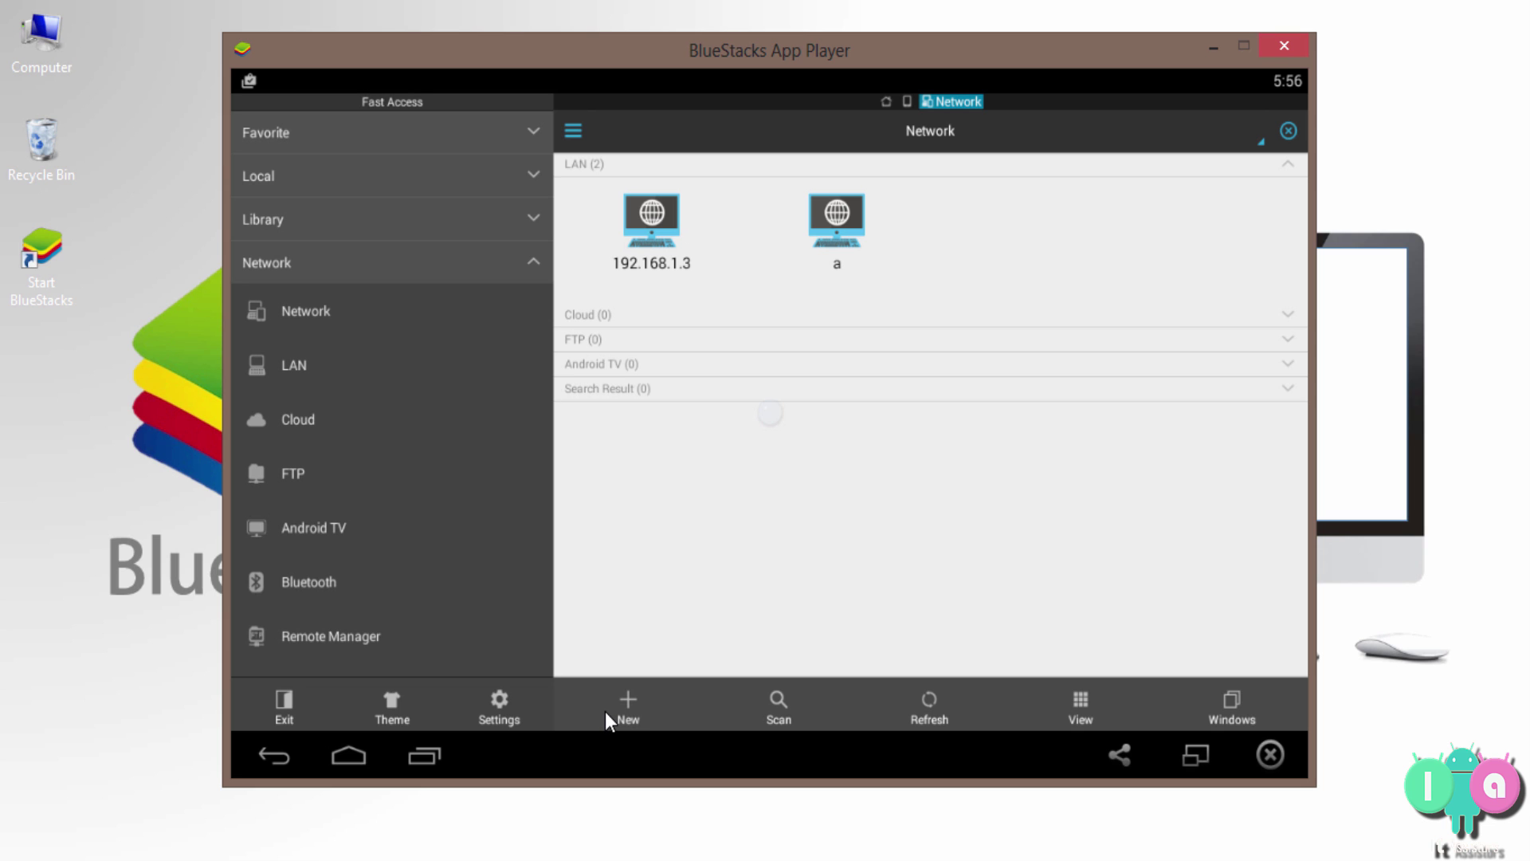
left_click(628, 705)
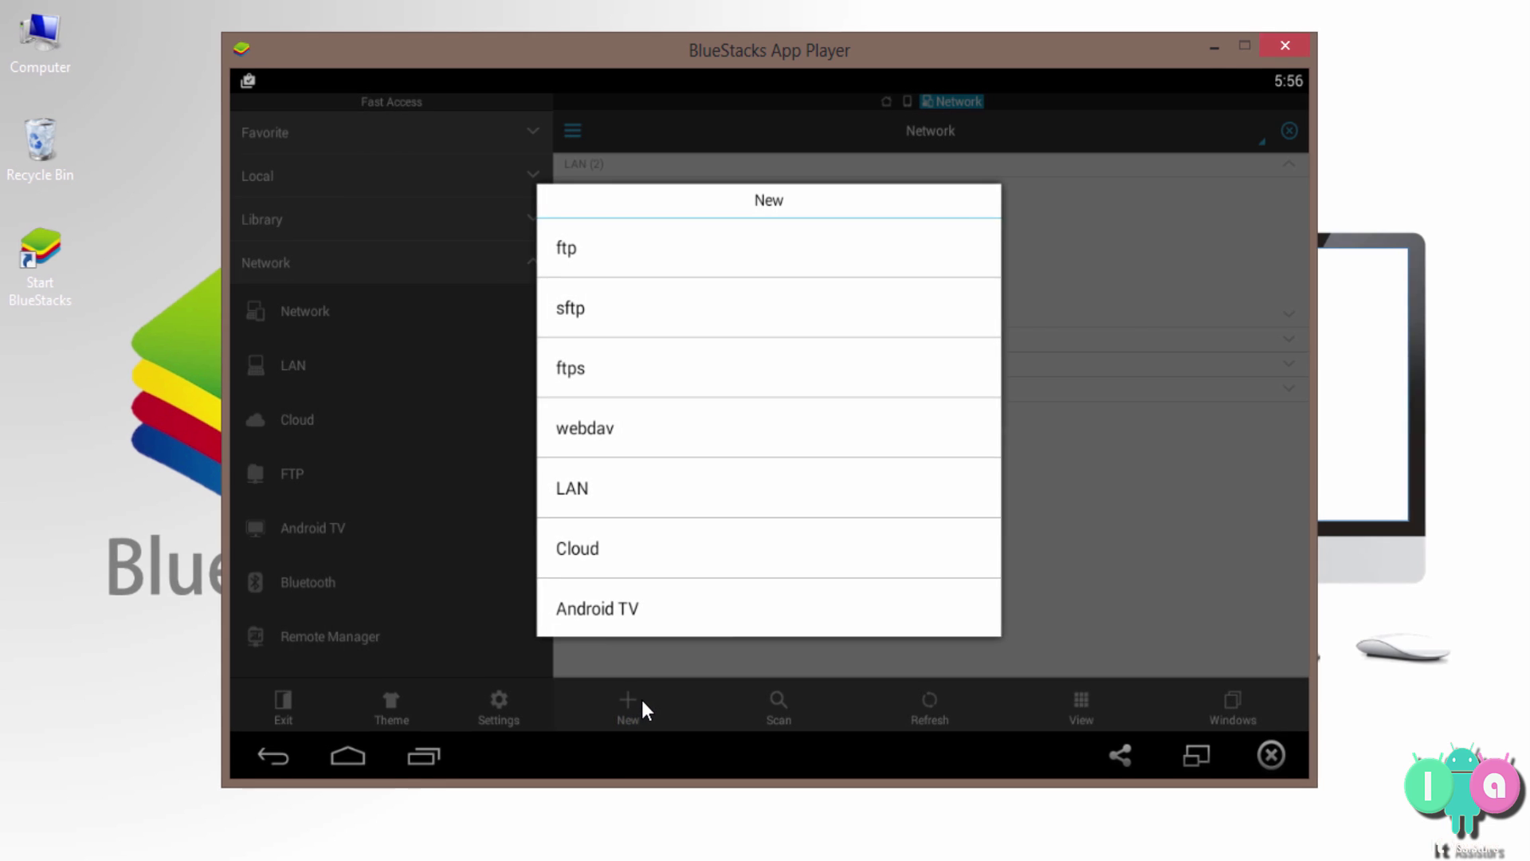
Choose LAN as the new server type and enter the PC's IPv4 address from ipconfig
left_click(658, 488)
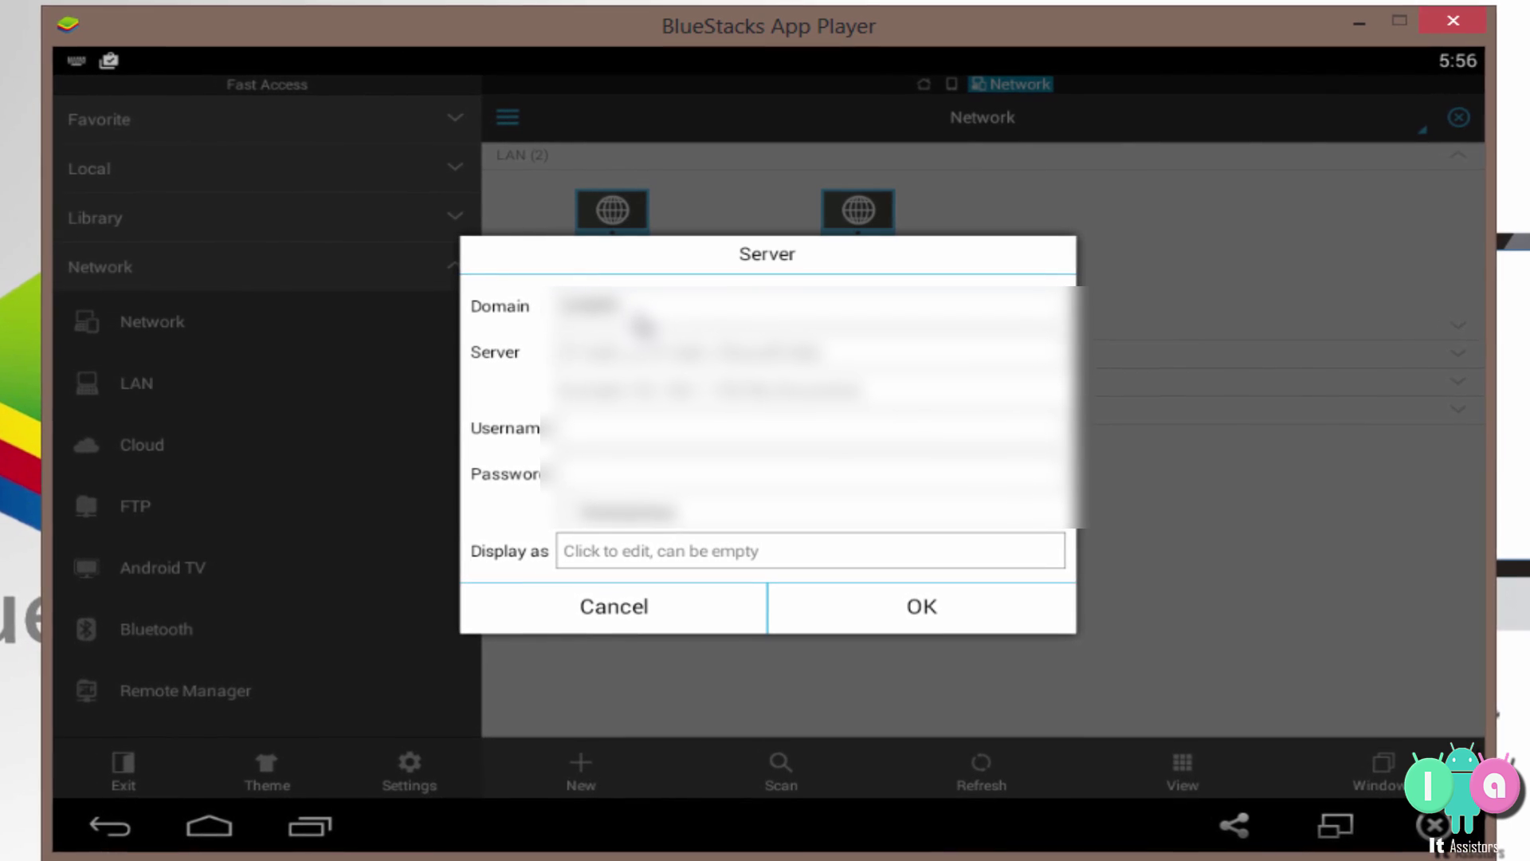
left_click(561, 392)
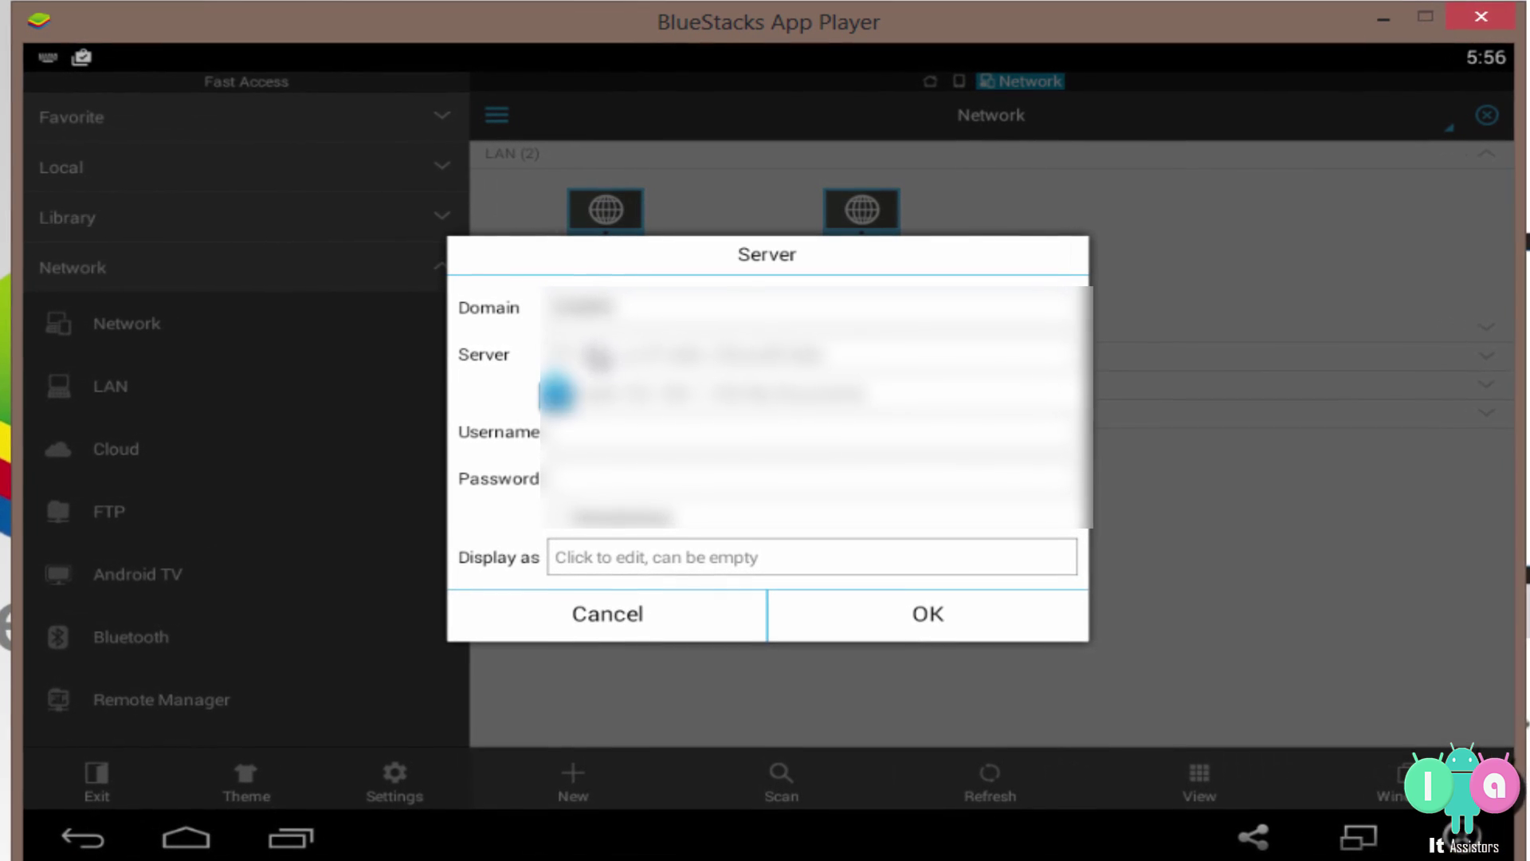
key("alt+Tab")
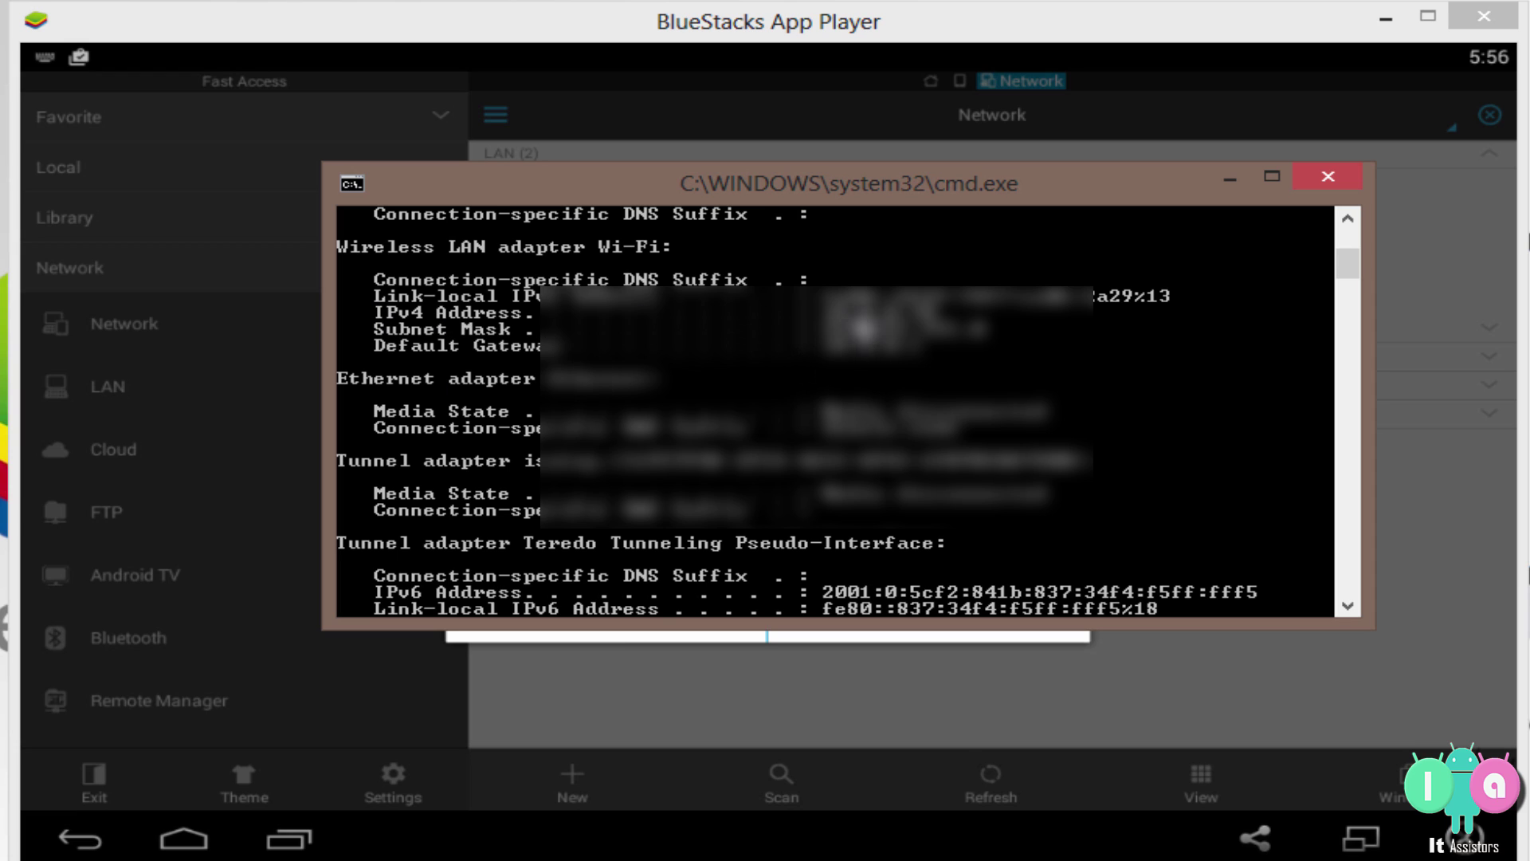
left_click(974, 46)
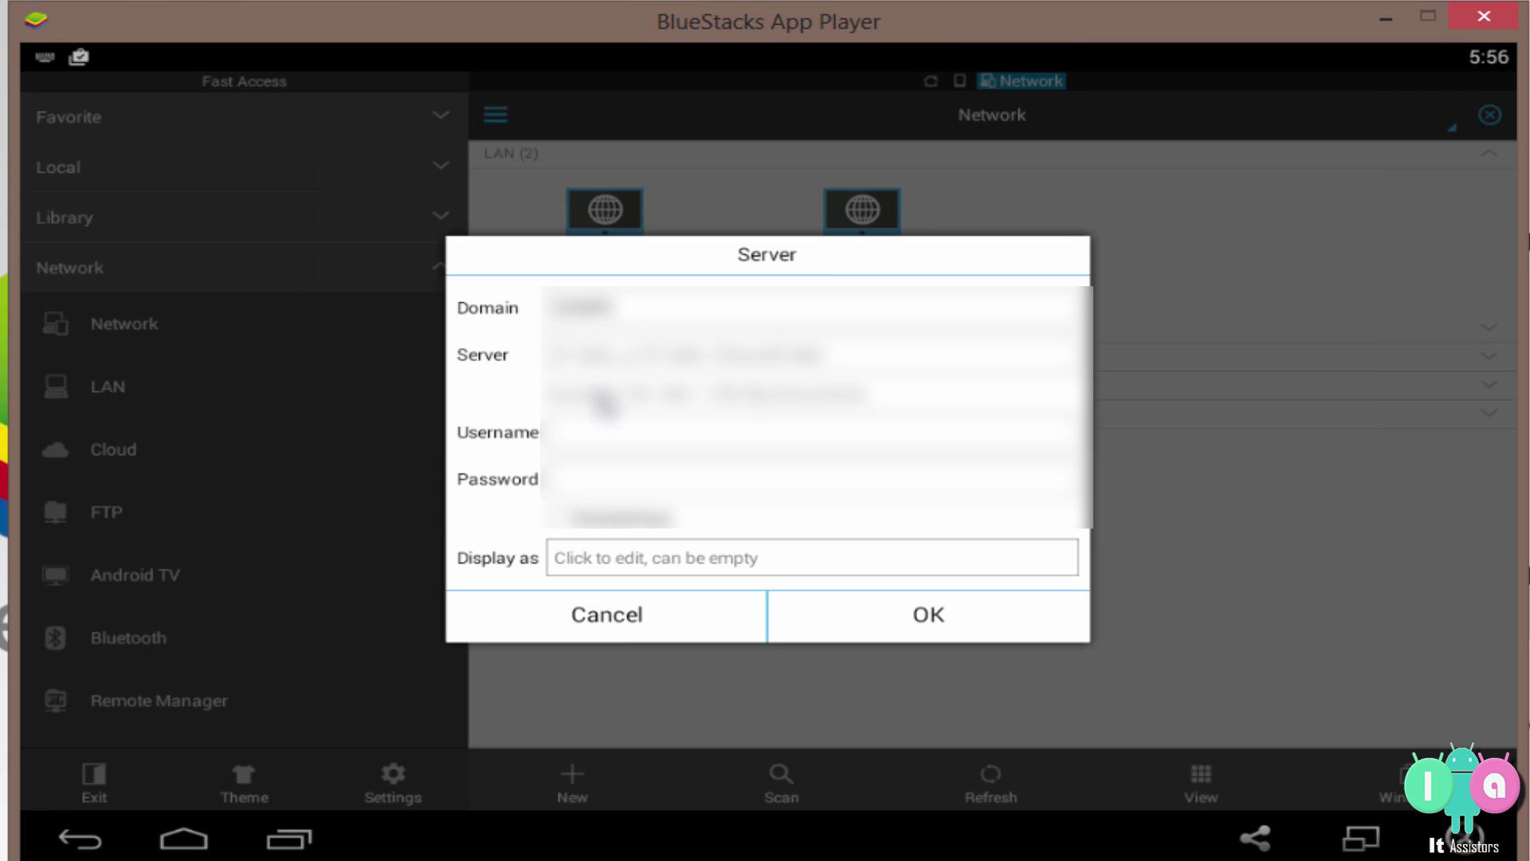
type("2.16")
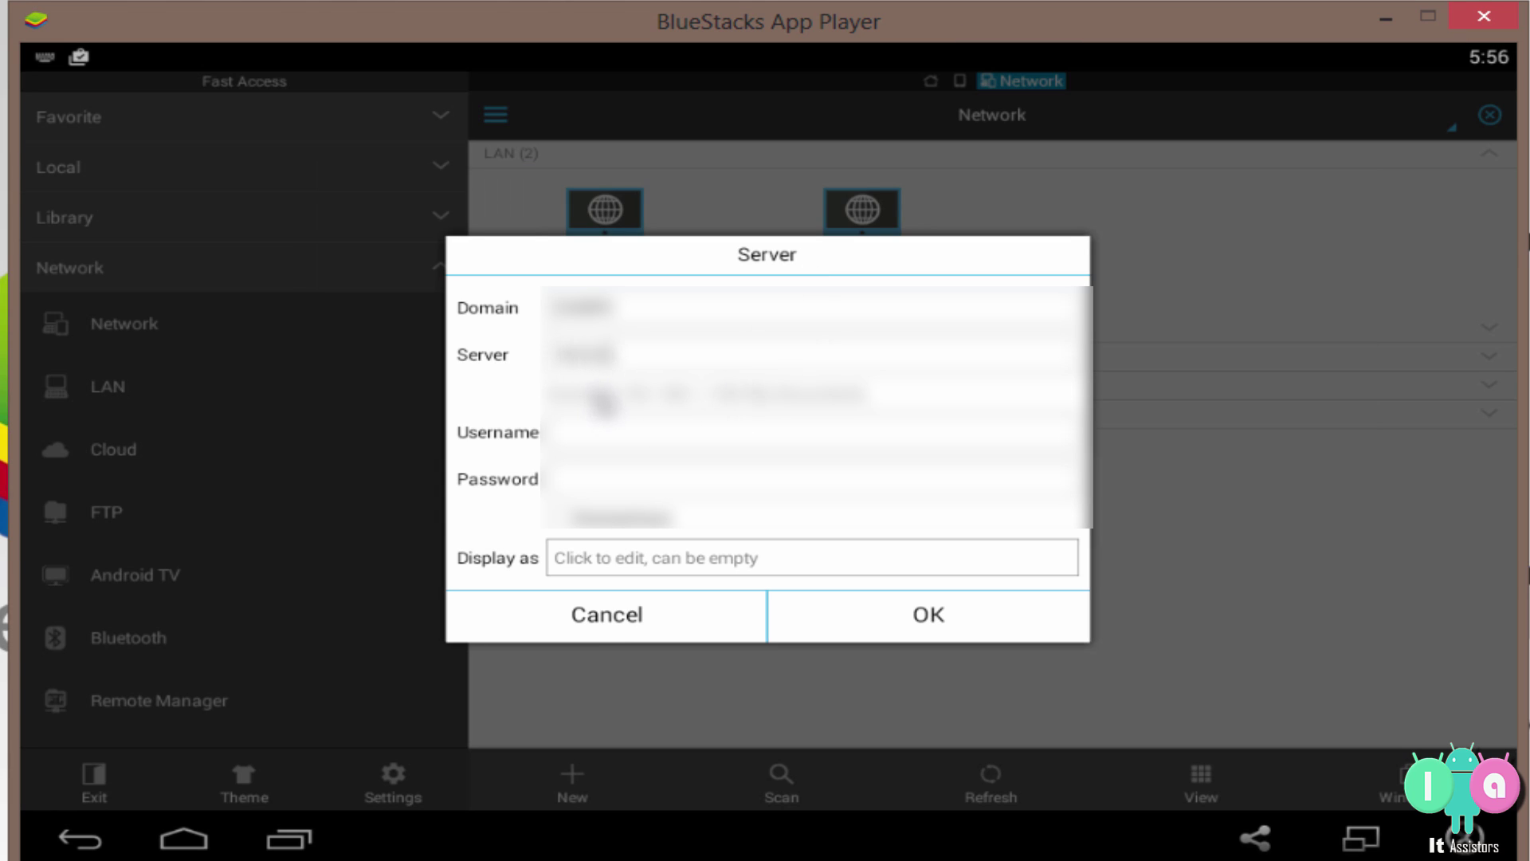
key("alt+Tab")
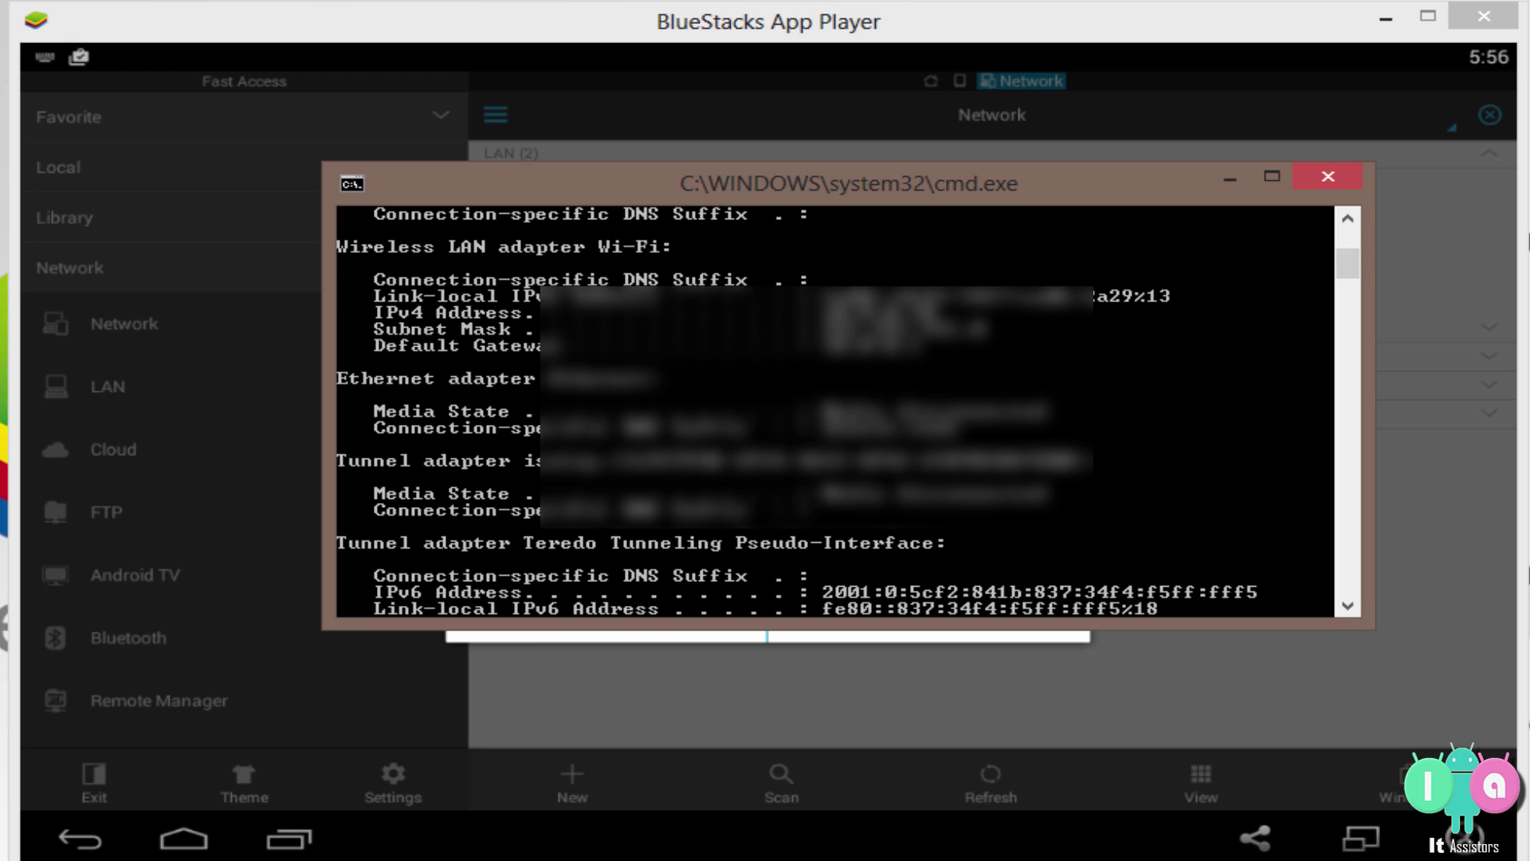
key("alt+Tab")
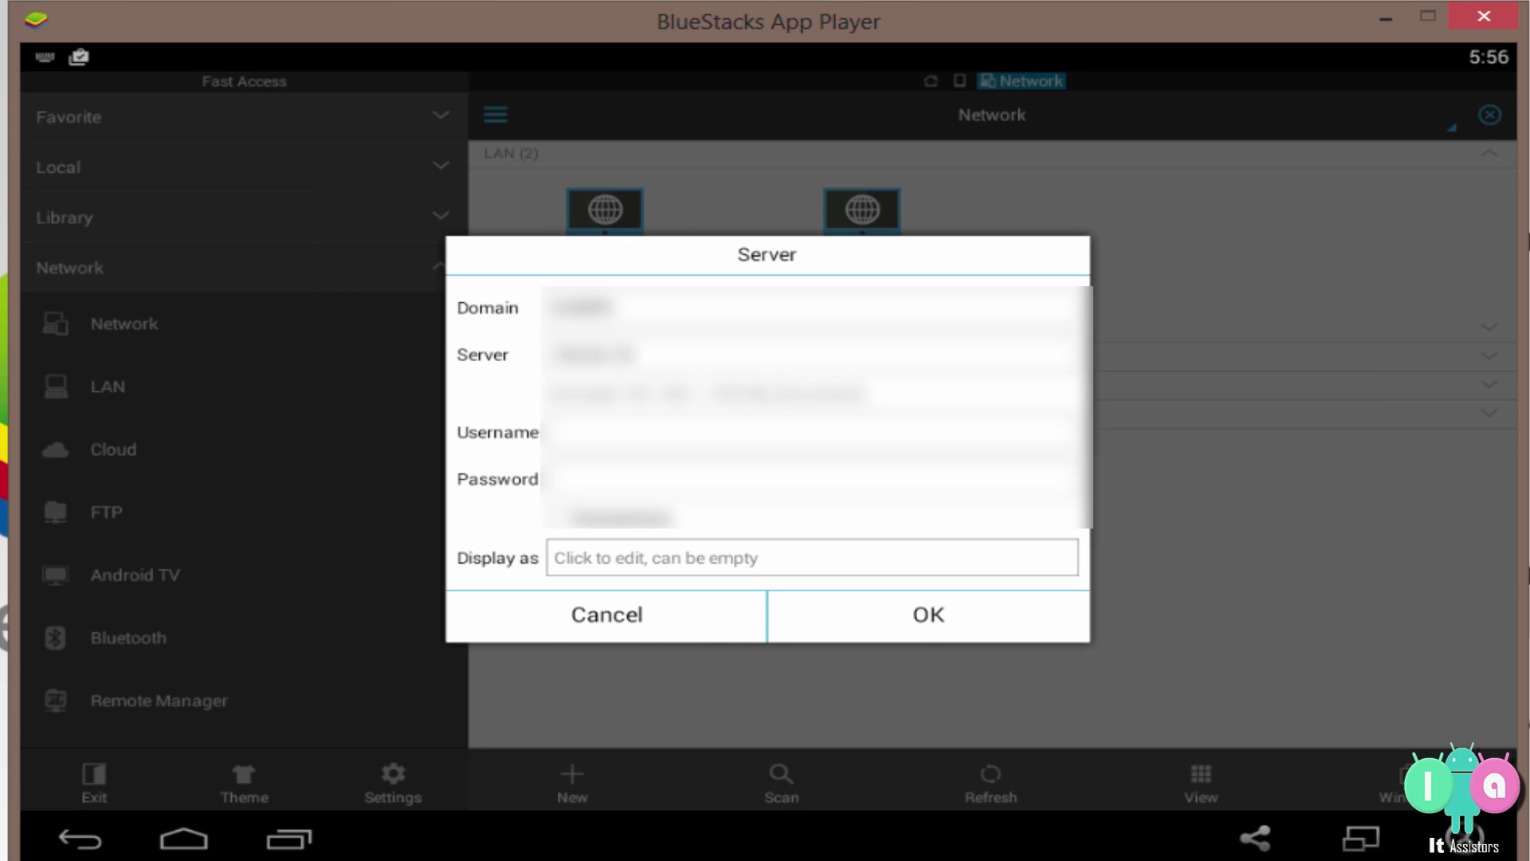
left_click(554, 431)
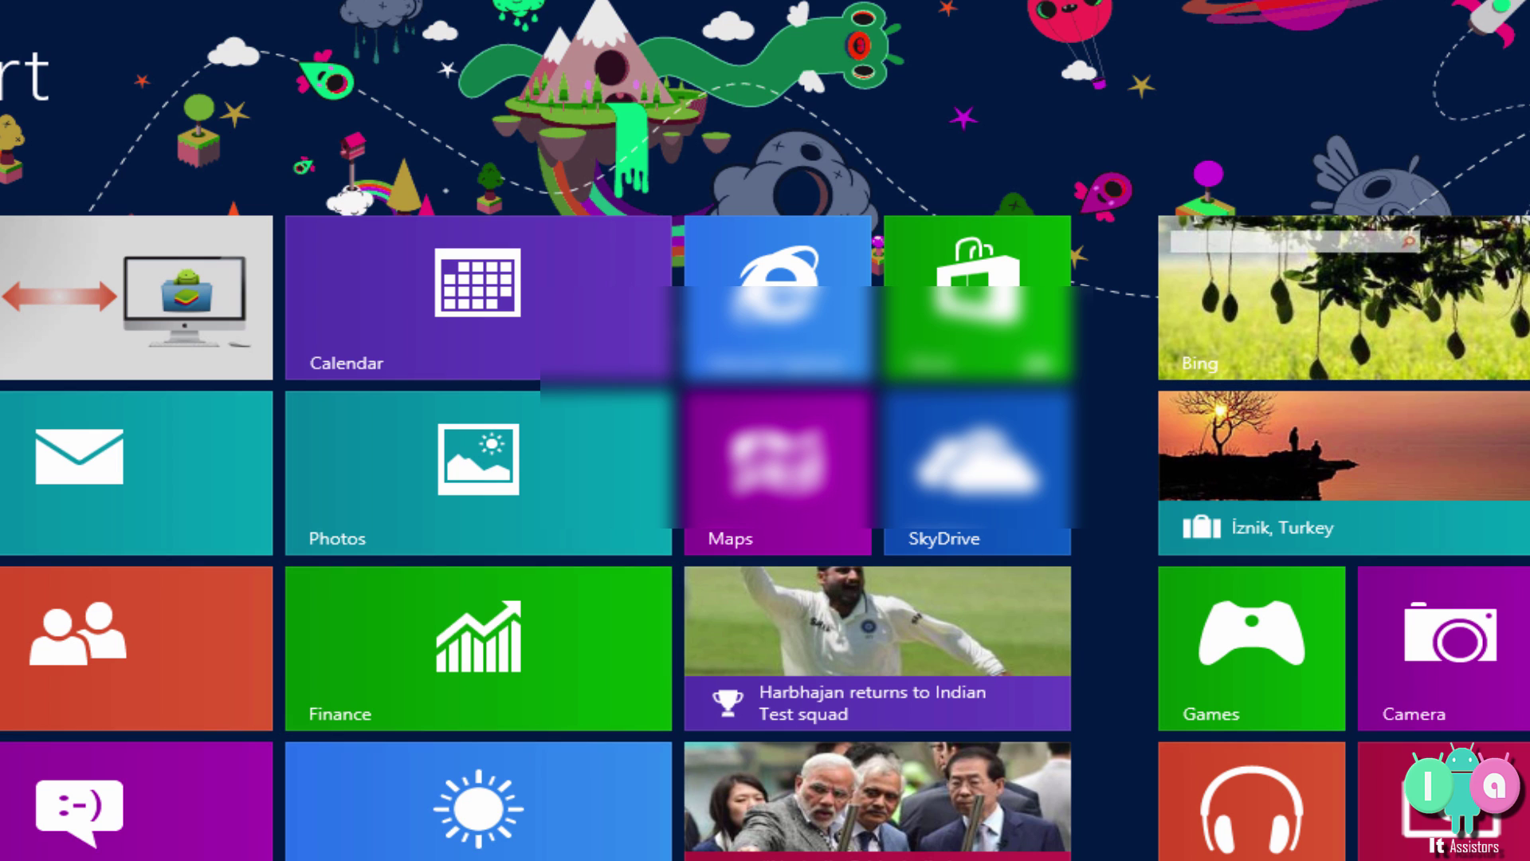
Enter the account credentials, replace Share123 with Mayweather as the display name, and confirm with OK
left_click(205, 232)
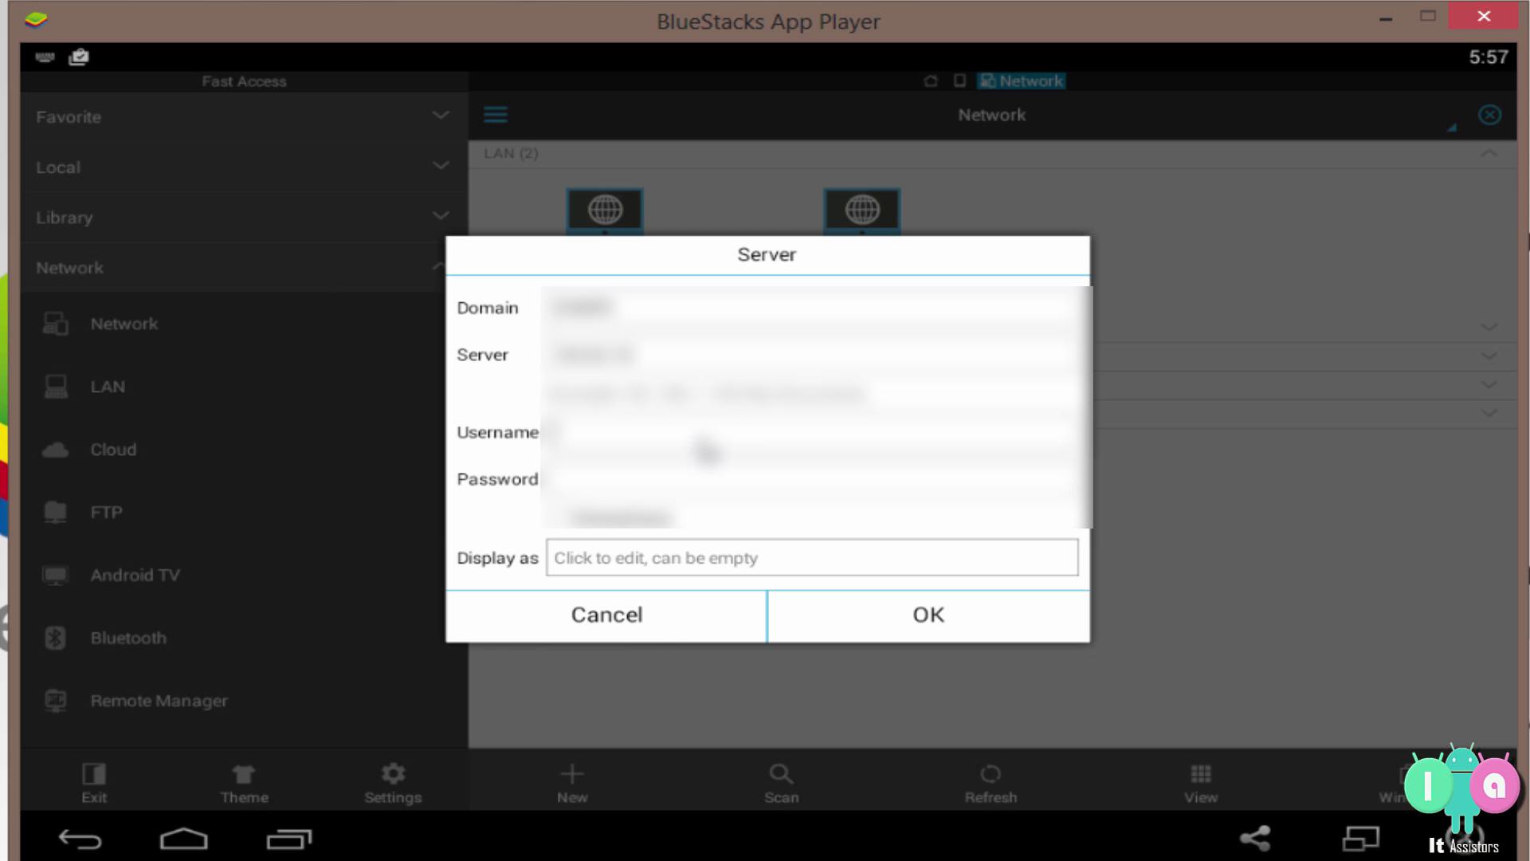
type("users")
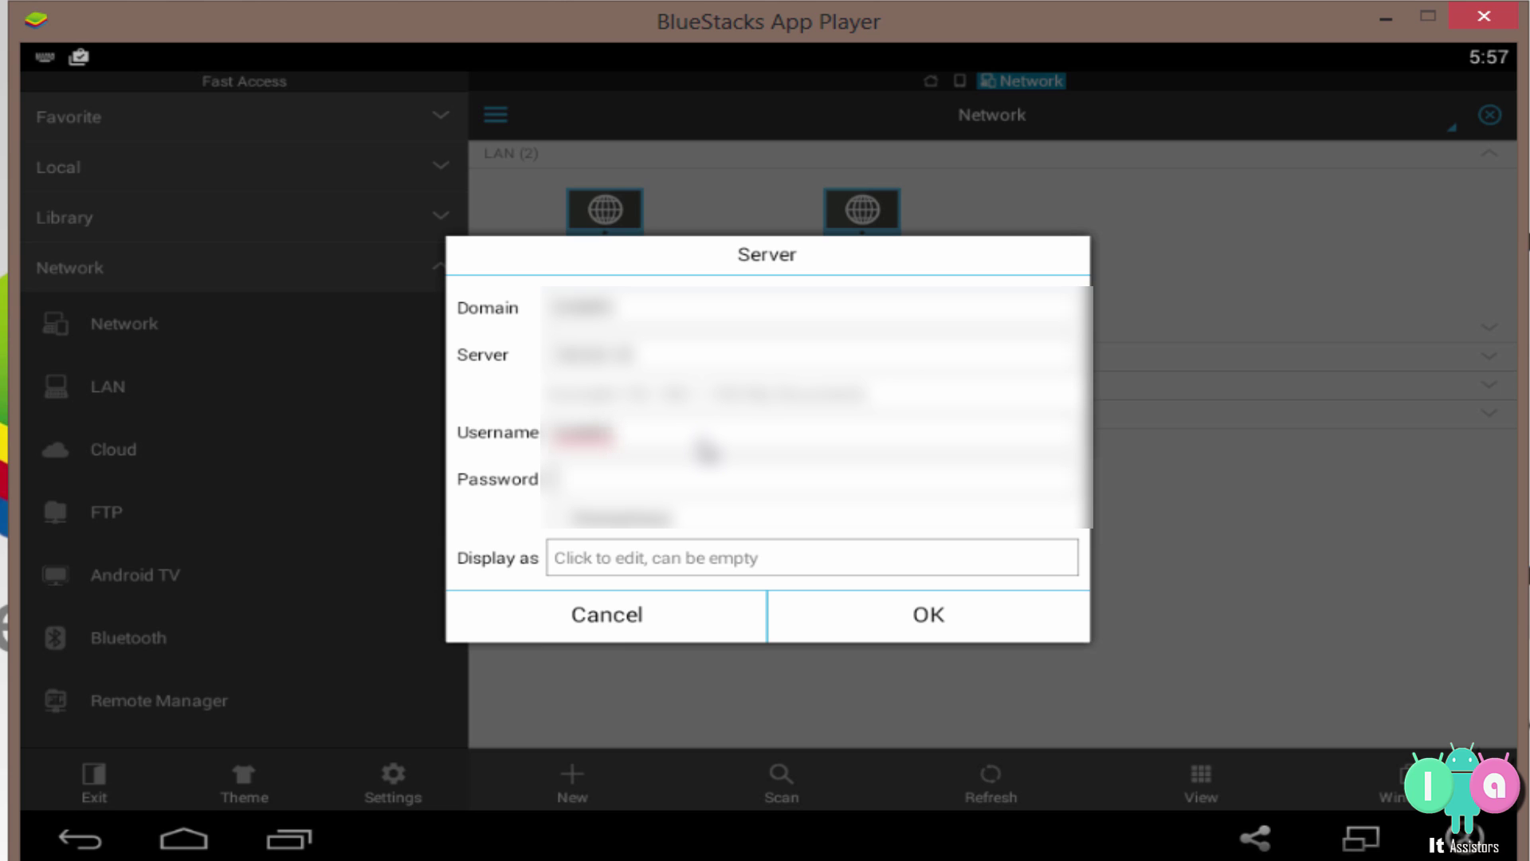
type("password")
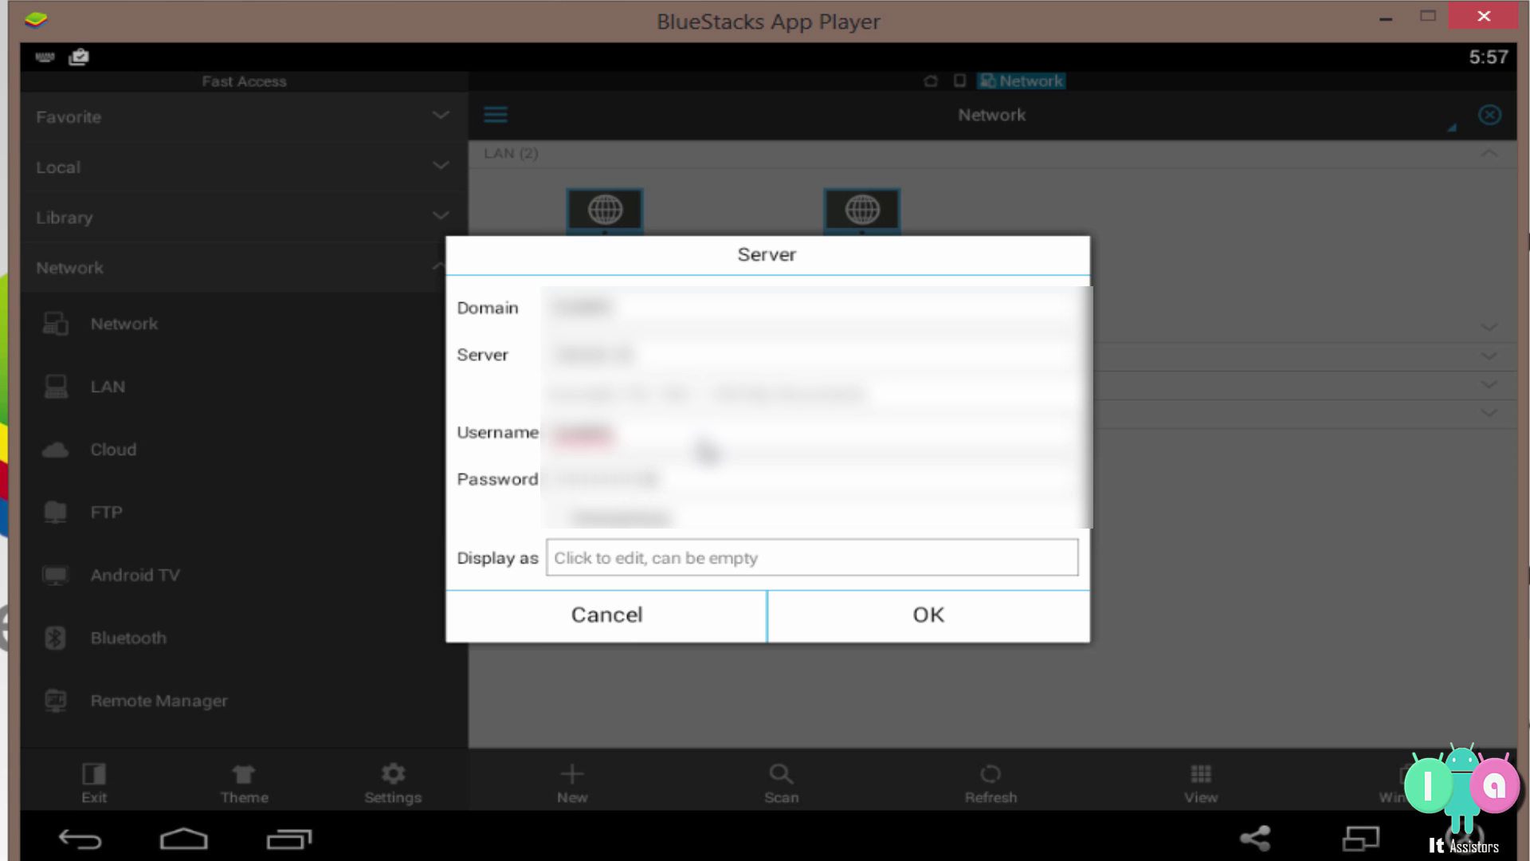
left_click(698, 553)
type("Sha")
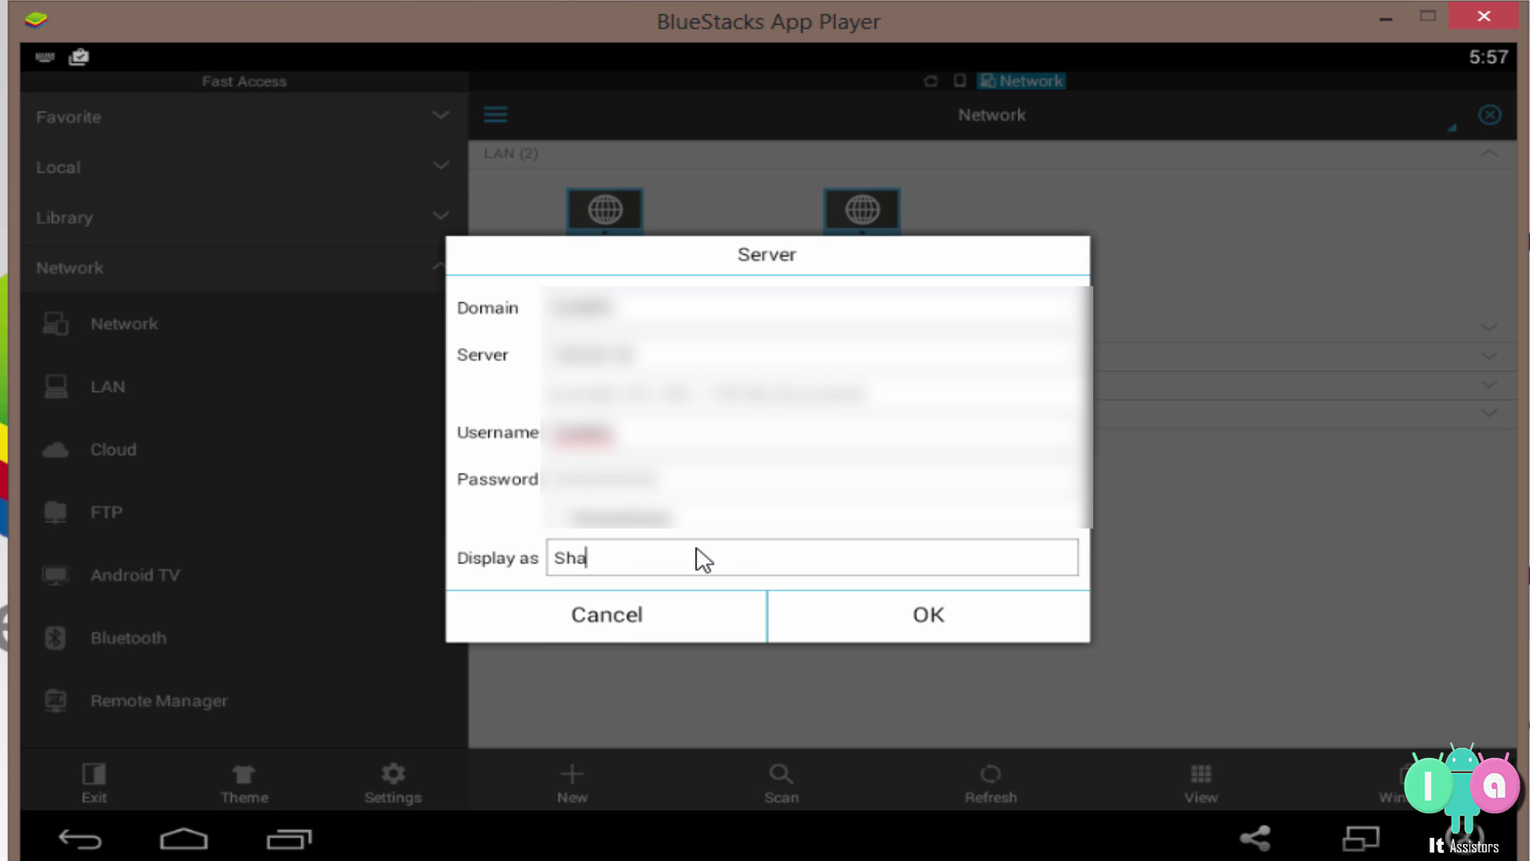
type("re123")
key("ctrl+a")
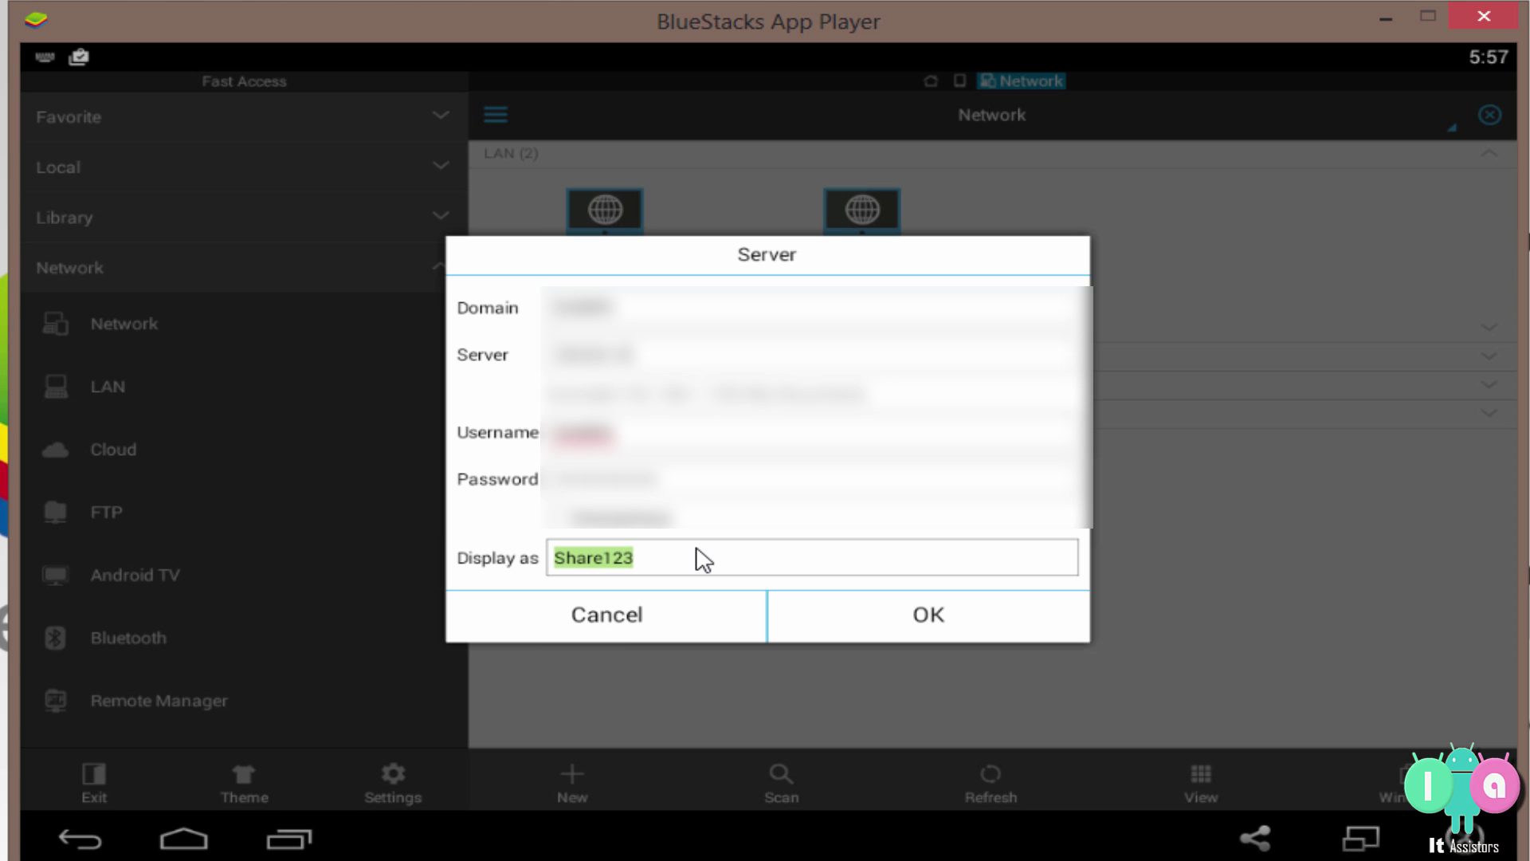
type("Mayweather")
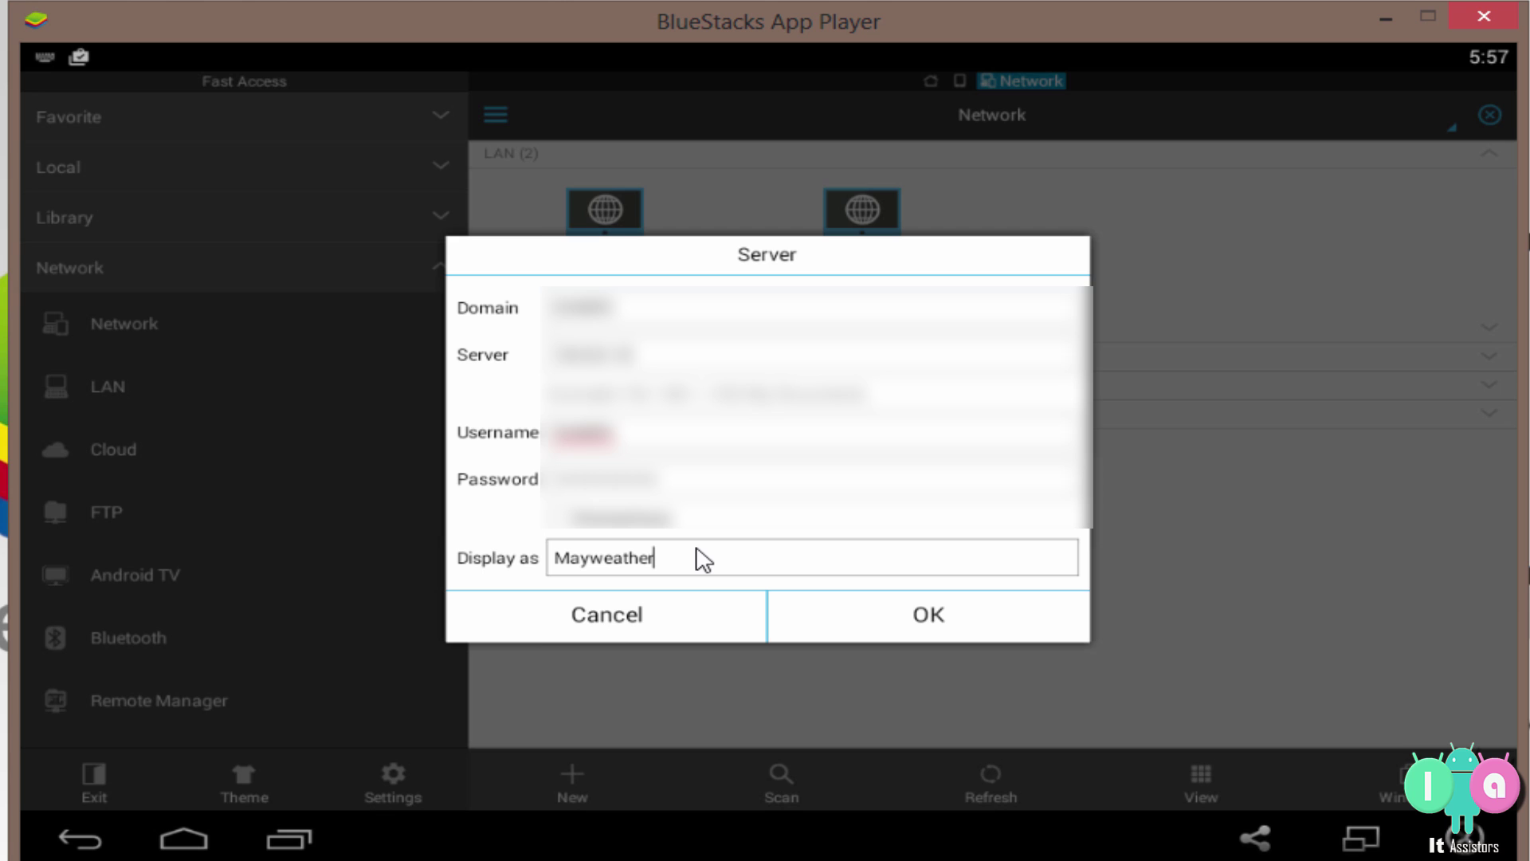
left_click(980, 616)
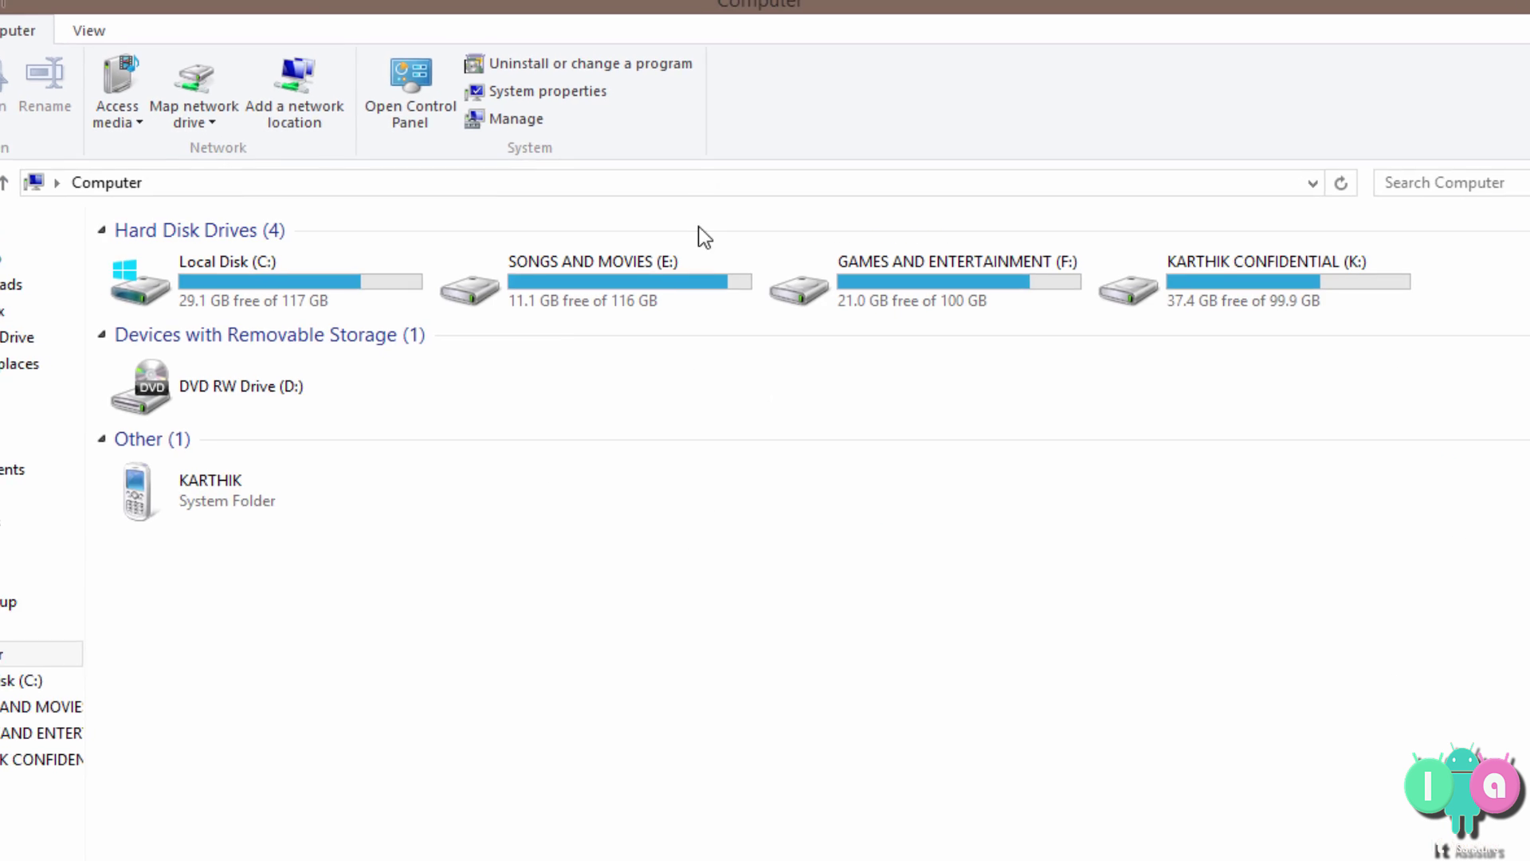
Open the GAMES AND ENTERTAINMENT (F:) drive in File Explorer
double_click(876, 263)
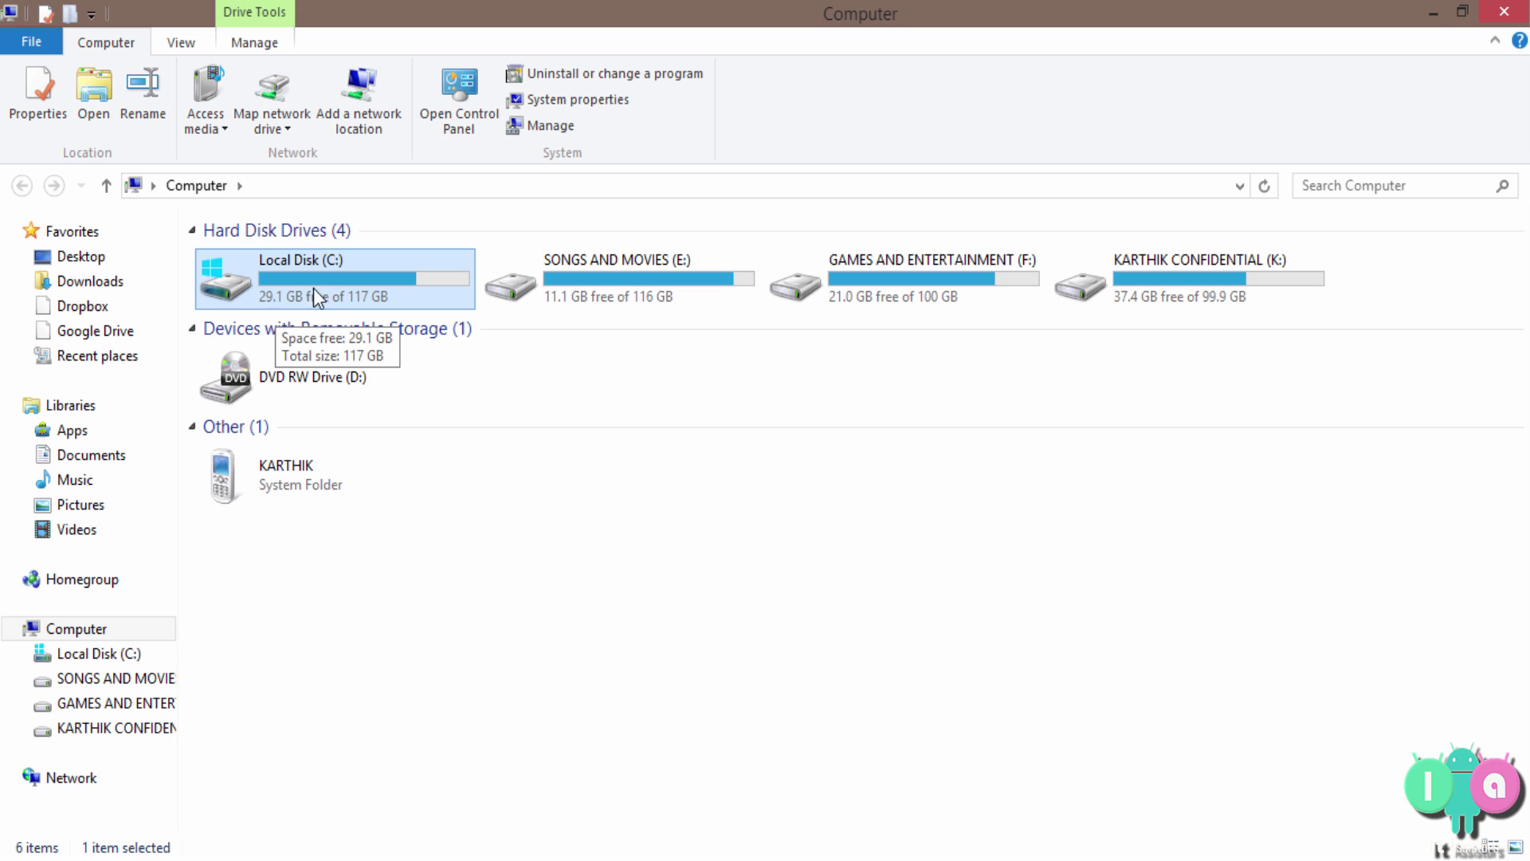
left_click(599, 279)
left_click(1127, 294)
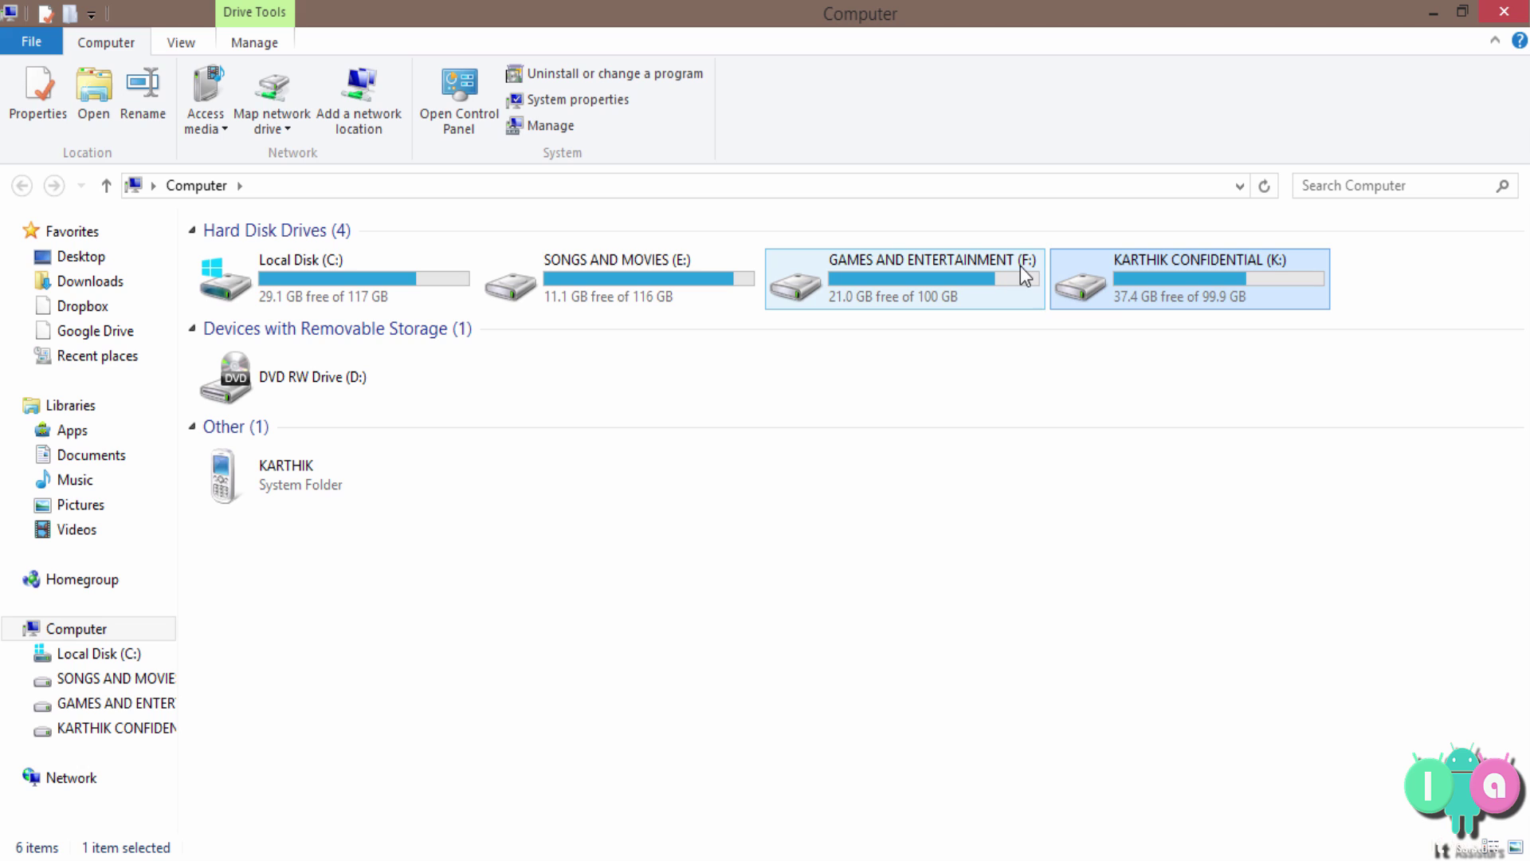
mouse_move(1020, 280)
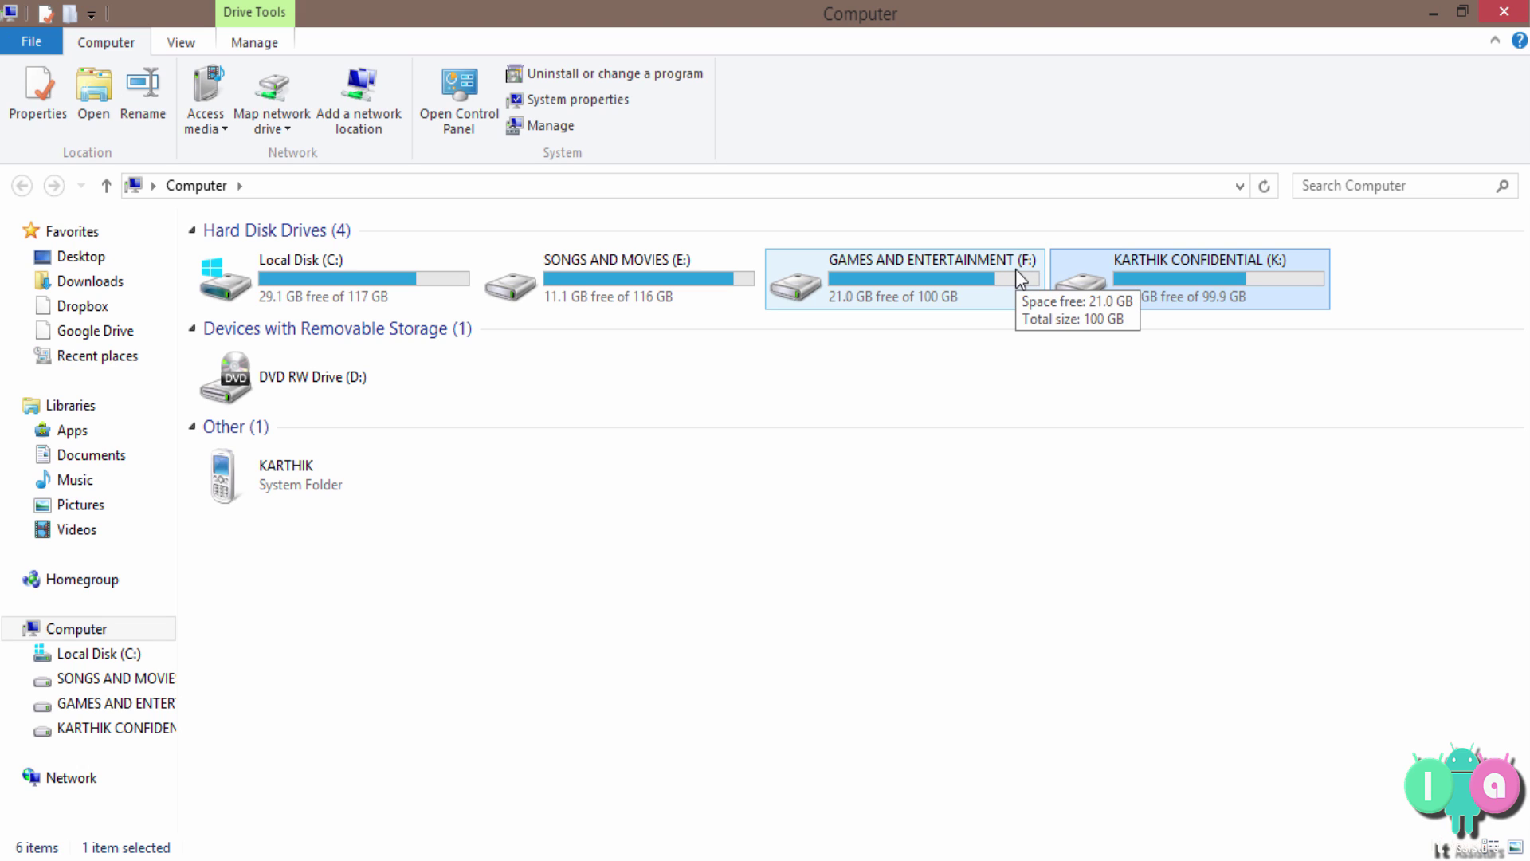
double_click(1020, 279)
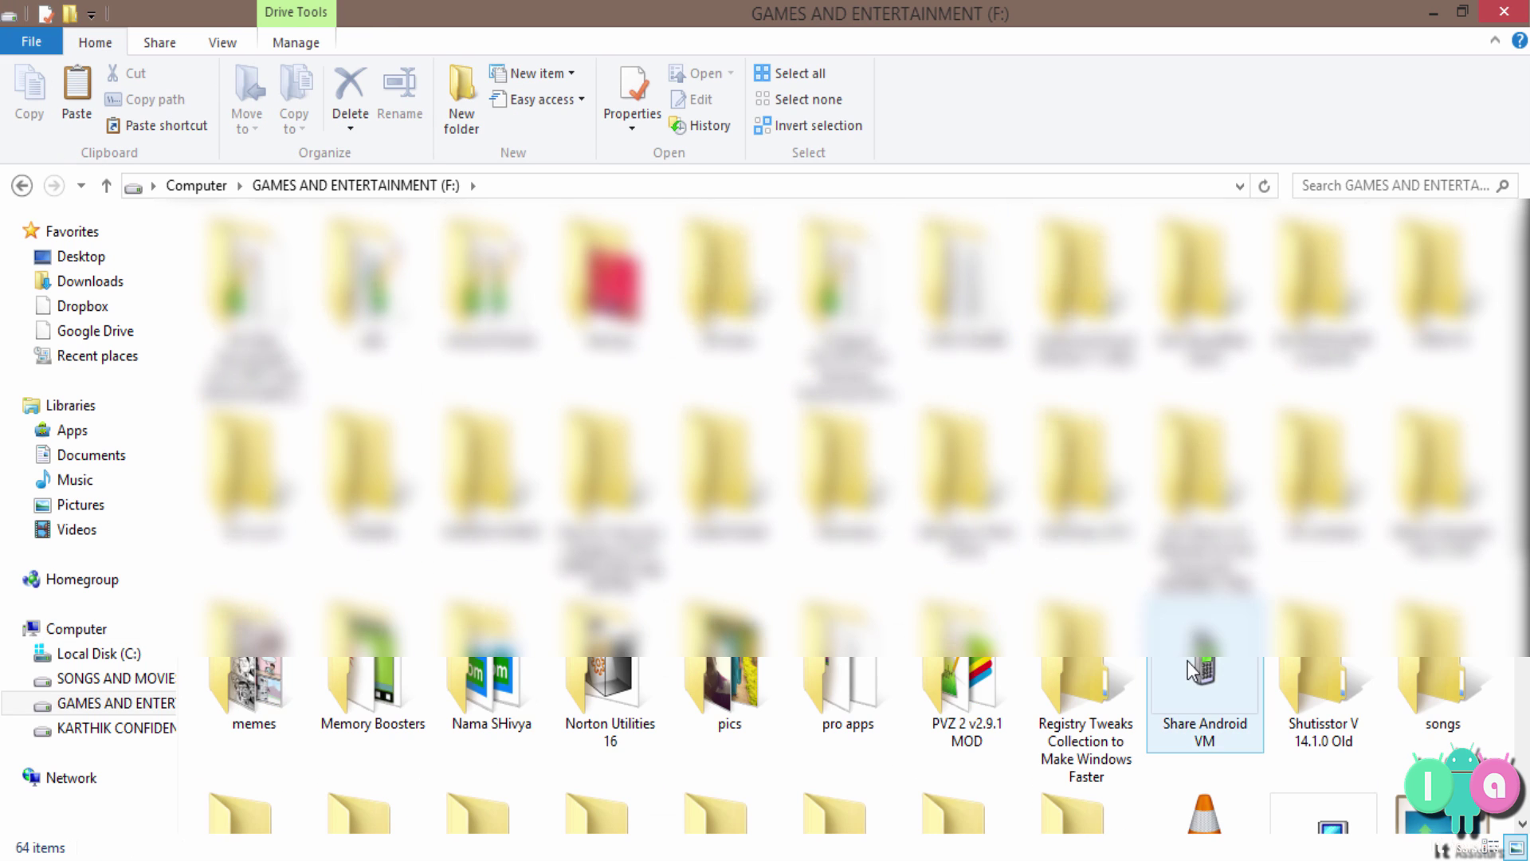
double_click(1189, 670)
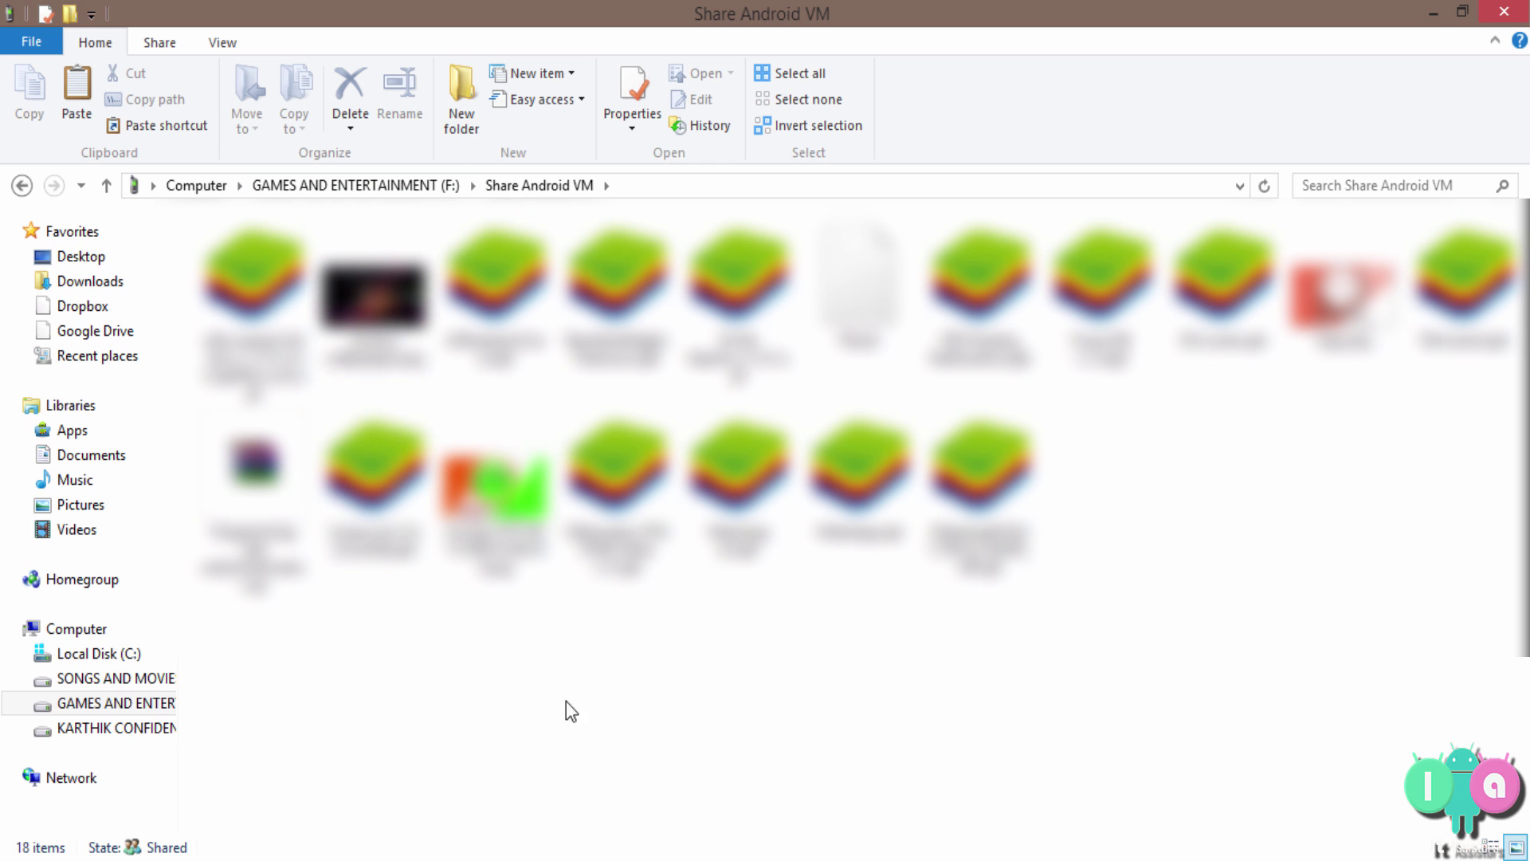
left_click(33, 189)
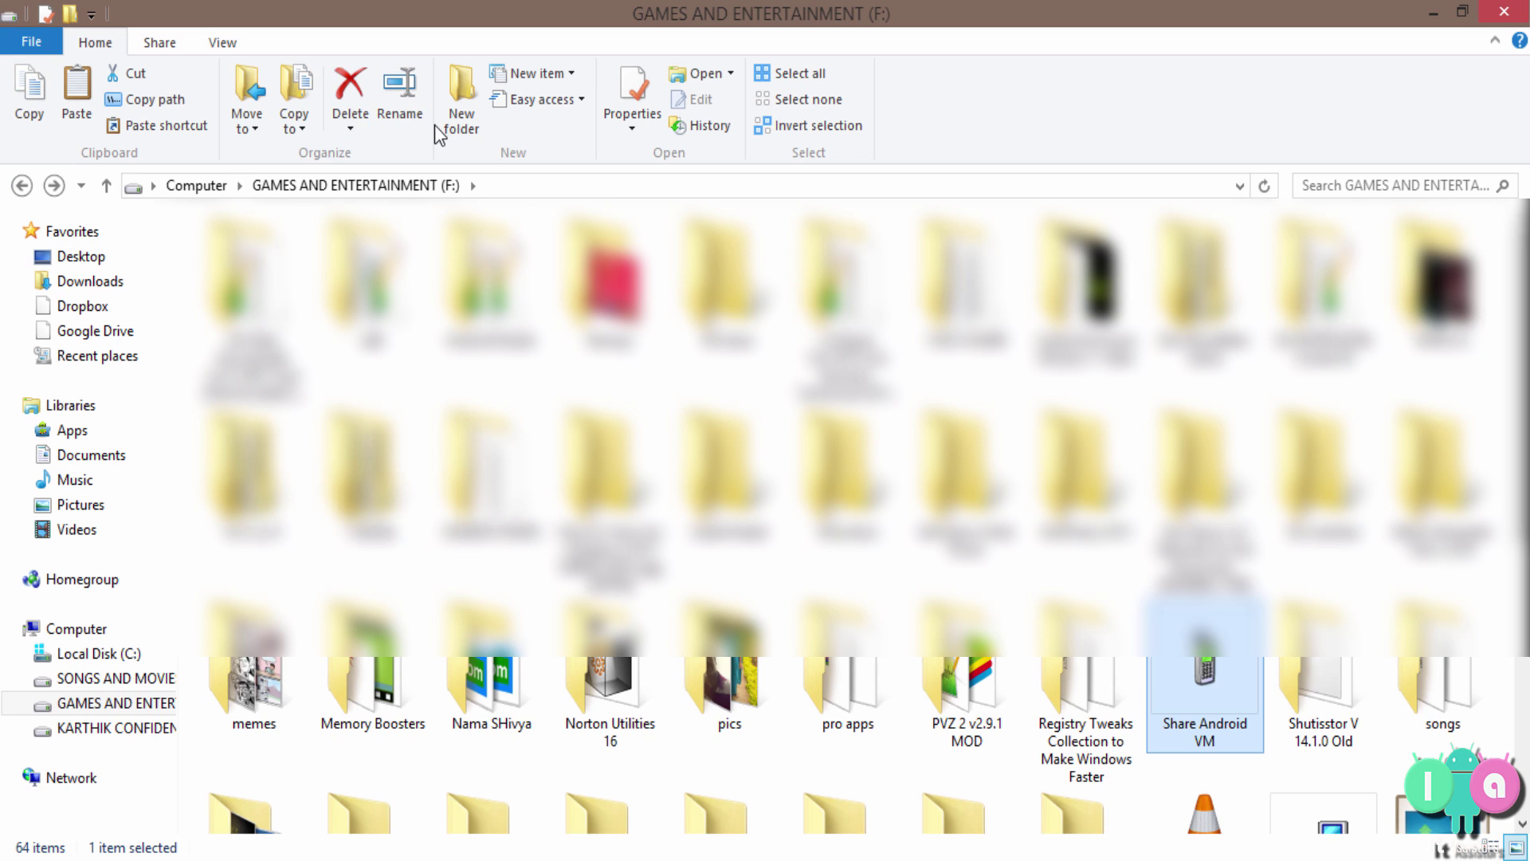
Create a new folder named ShareBSS on the F: drive and select it
left_click(461, 128)
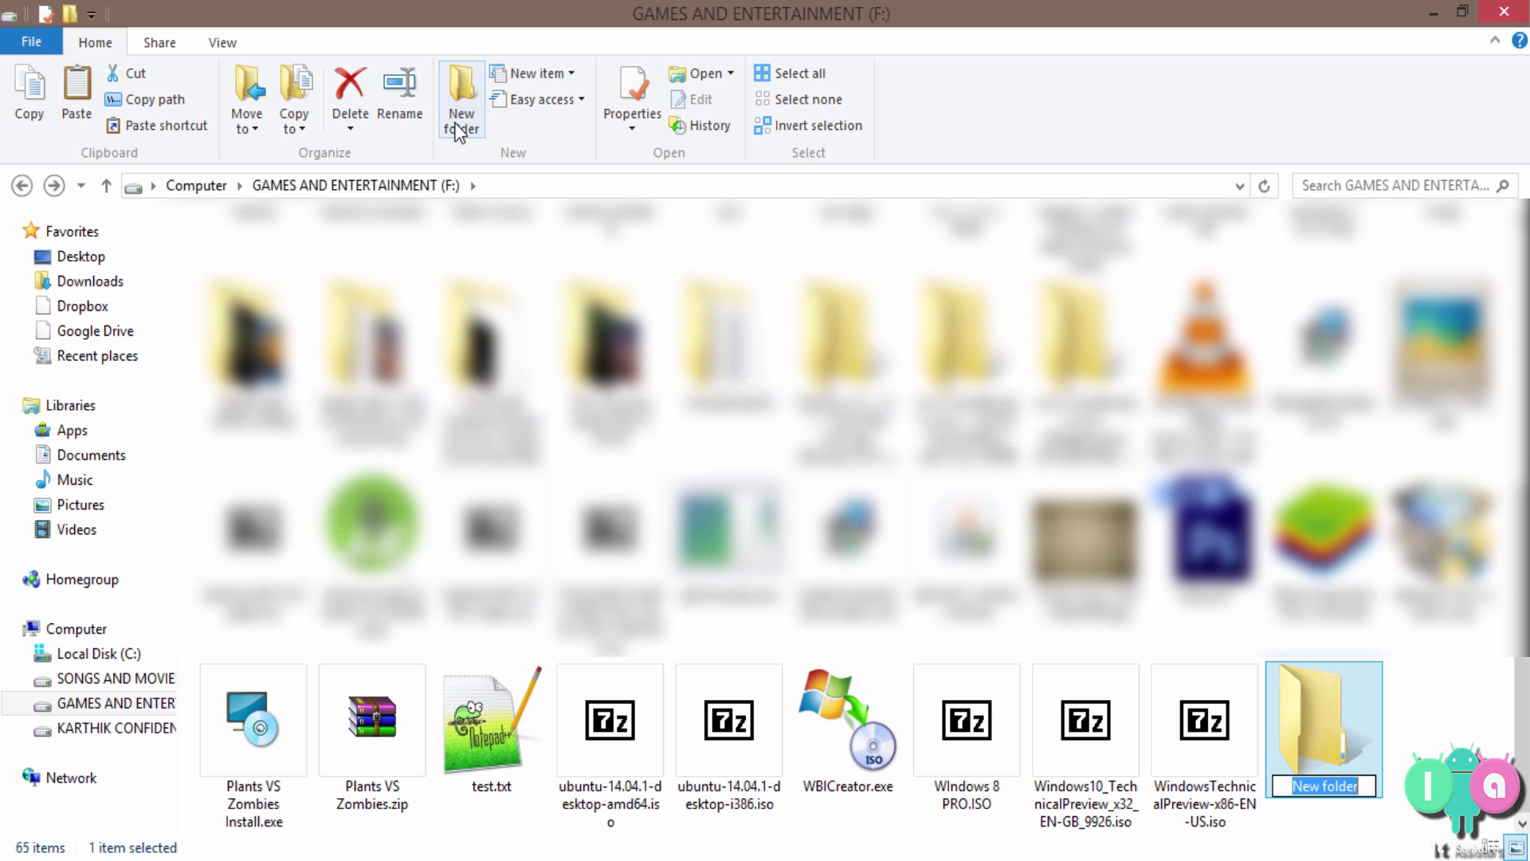
type("Share")
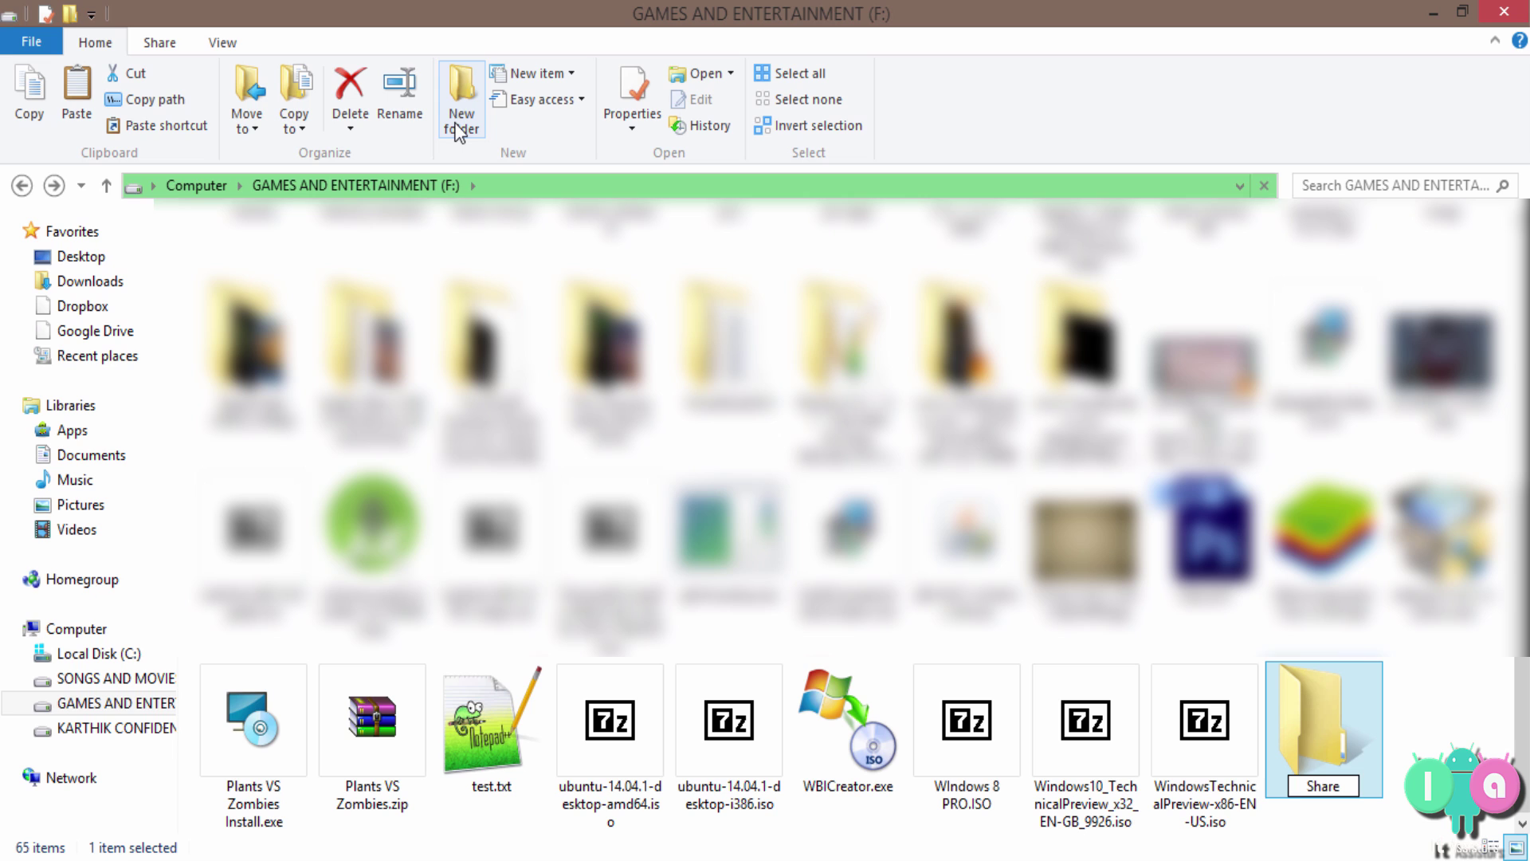
type("BSSS")
key("BackSpace")
key("Return")
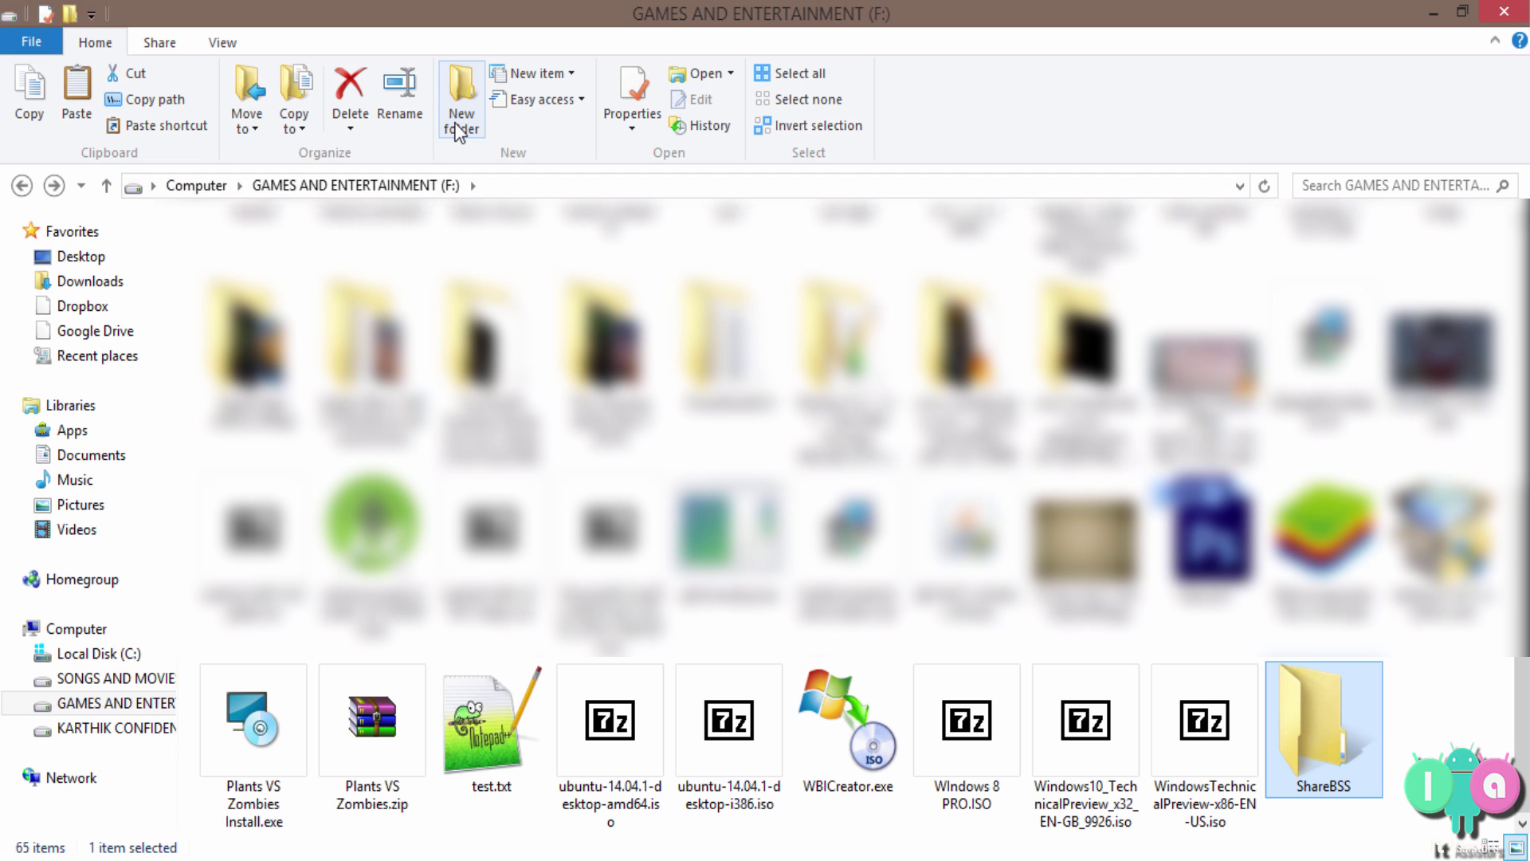
left_click(460, 127)
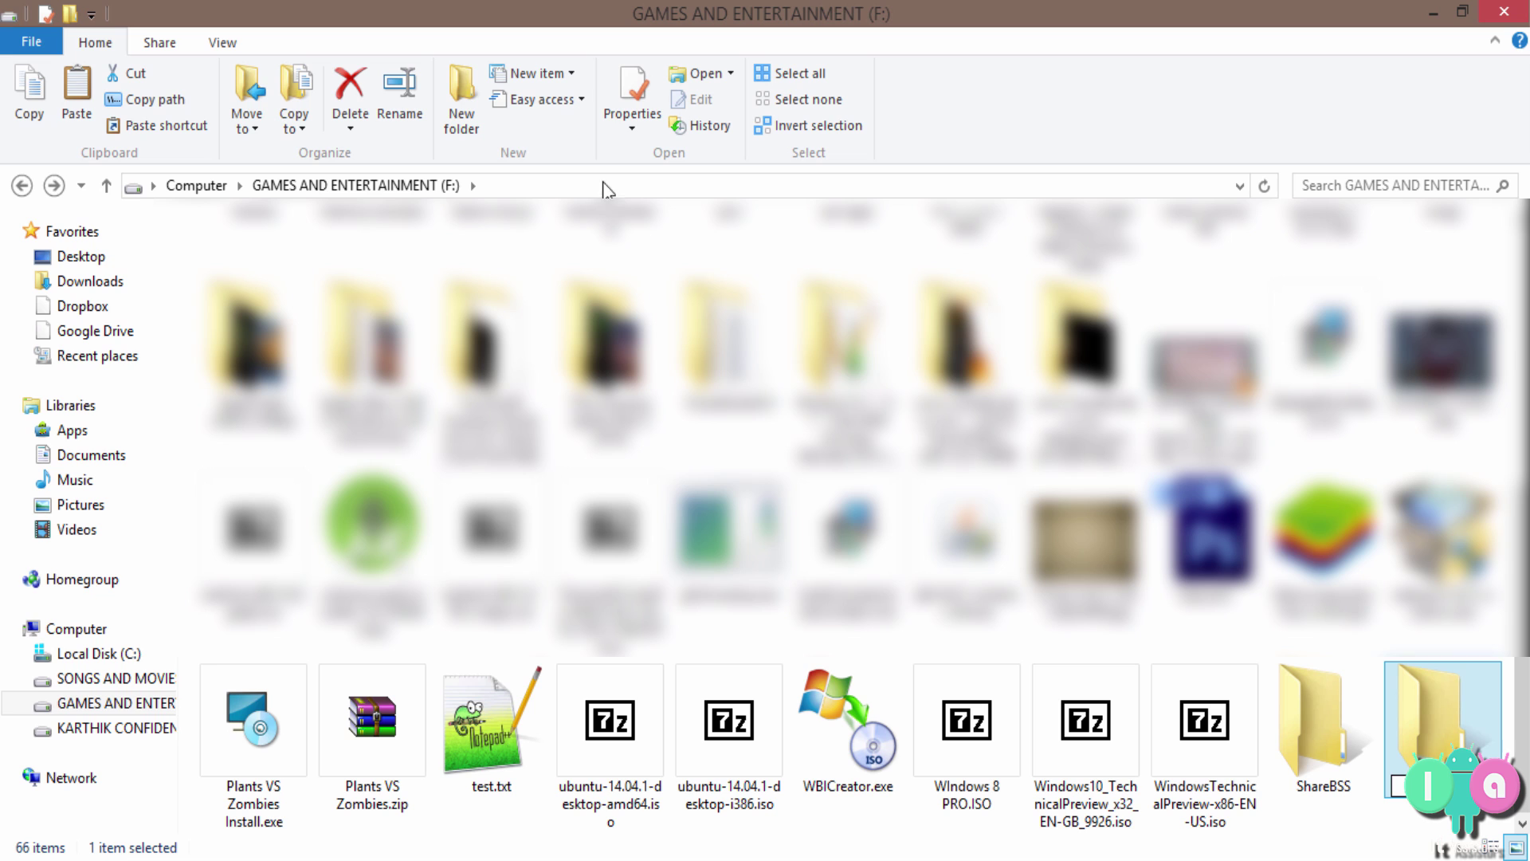
left_click(1284, 707)
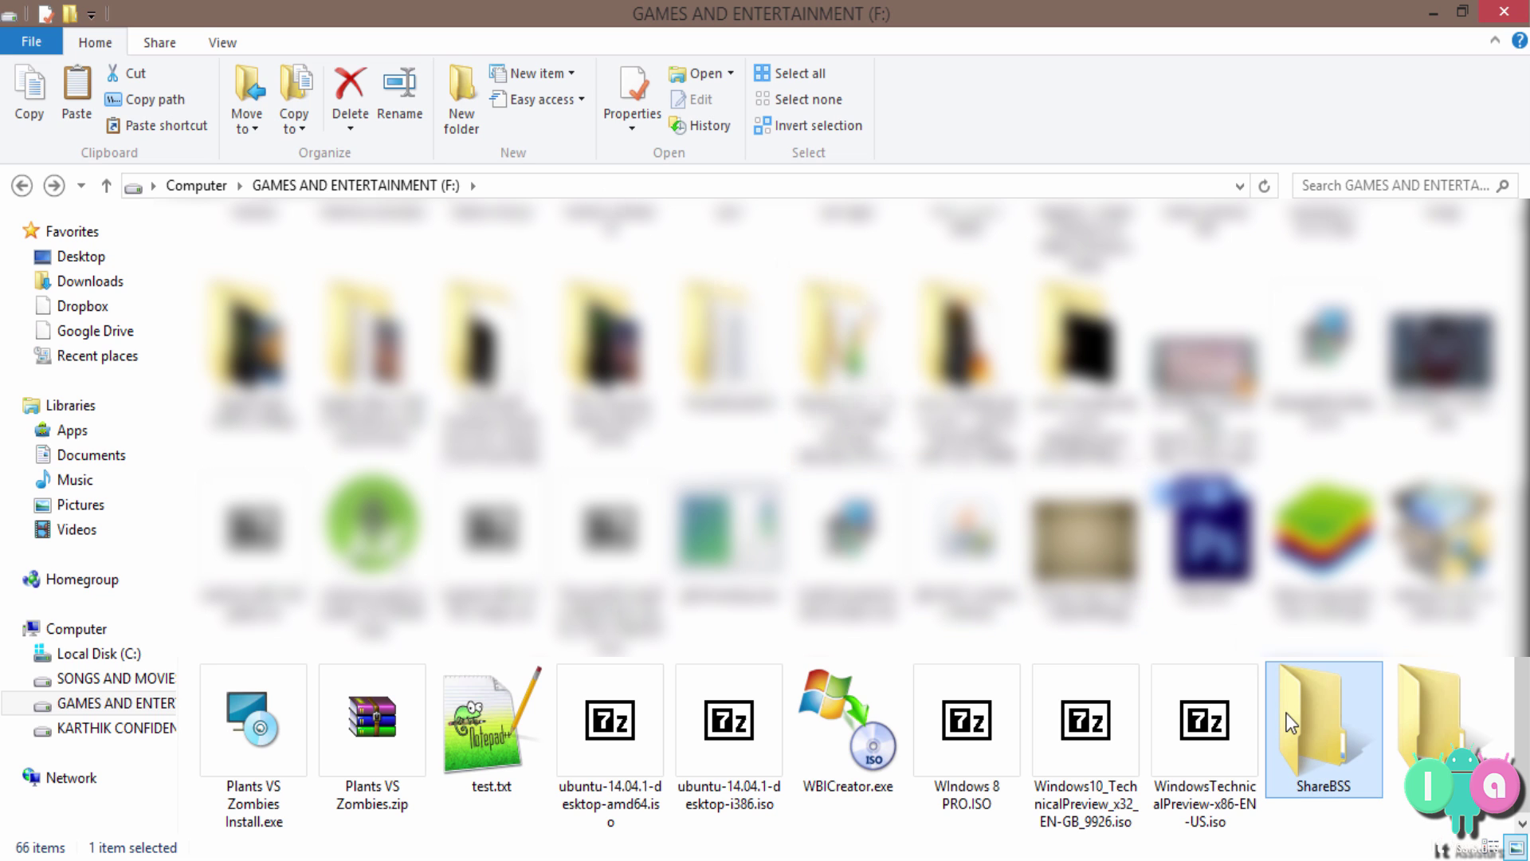
Turn on Share this folder for ShareBSS in its Advanced Sharing properties
right_click(1291, 722)
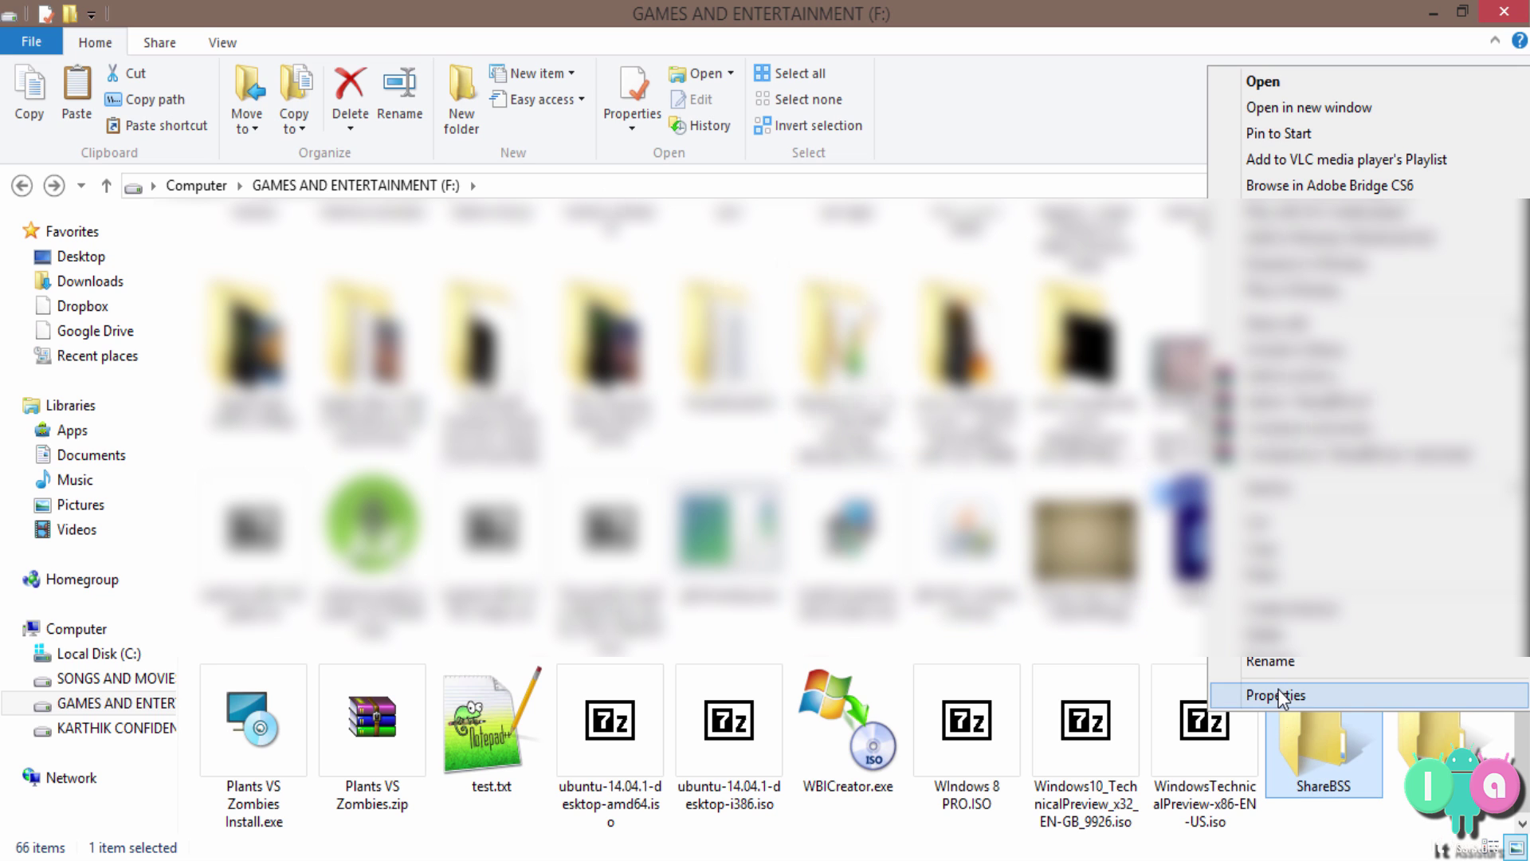
left_click(1278, 690)
left_click_drag(1259, 289, 774, 173)
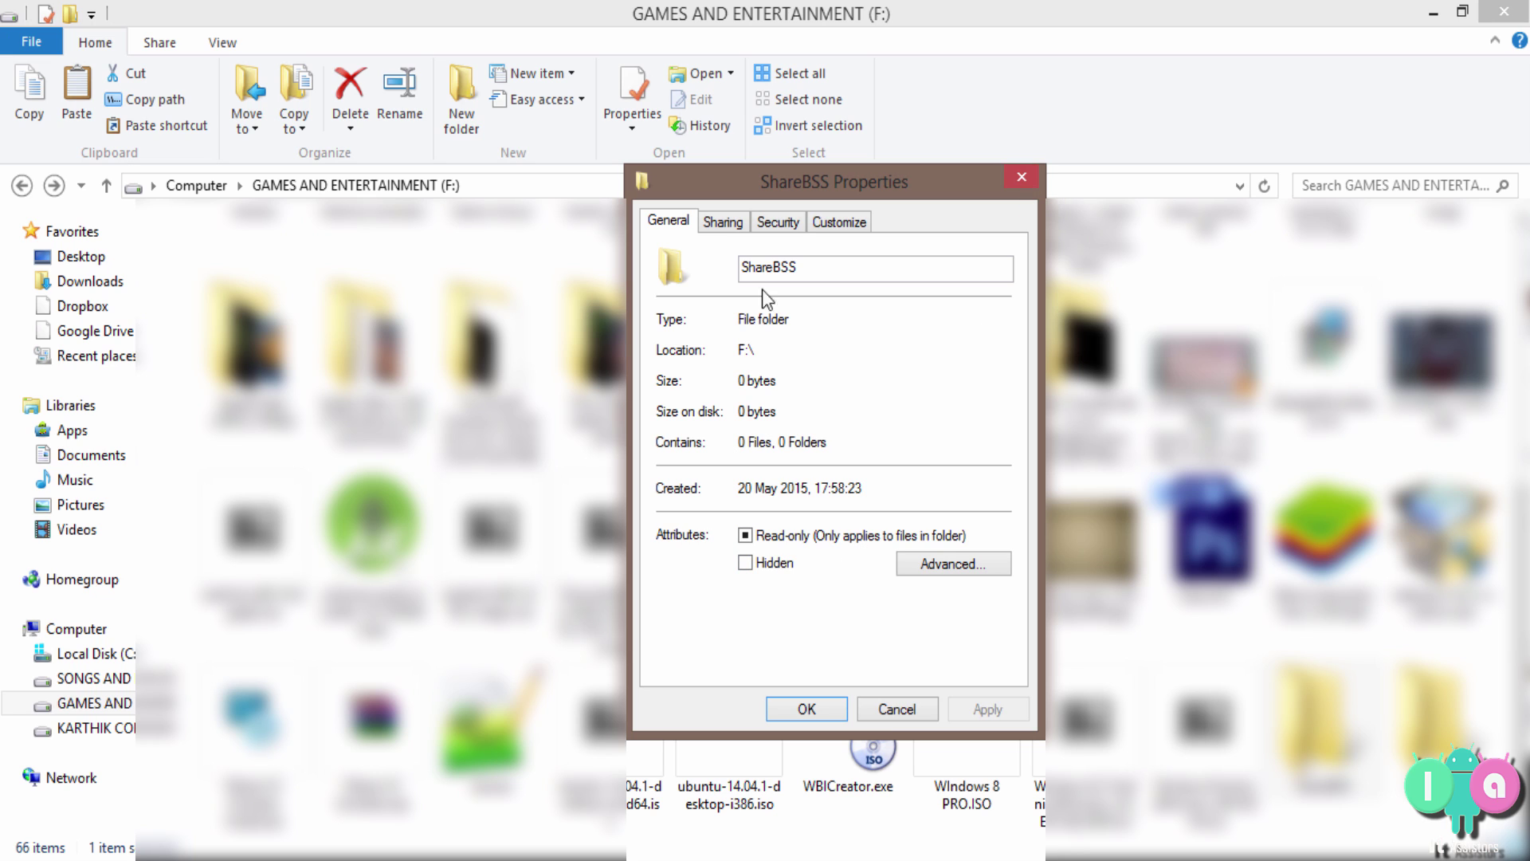
left_click(741, 223)
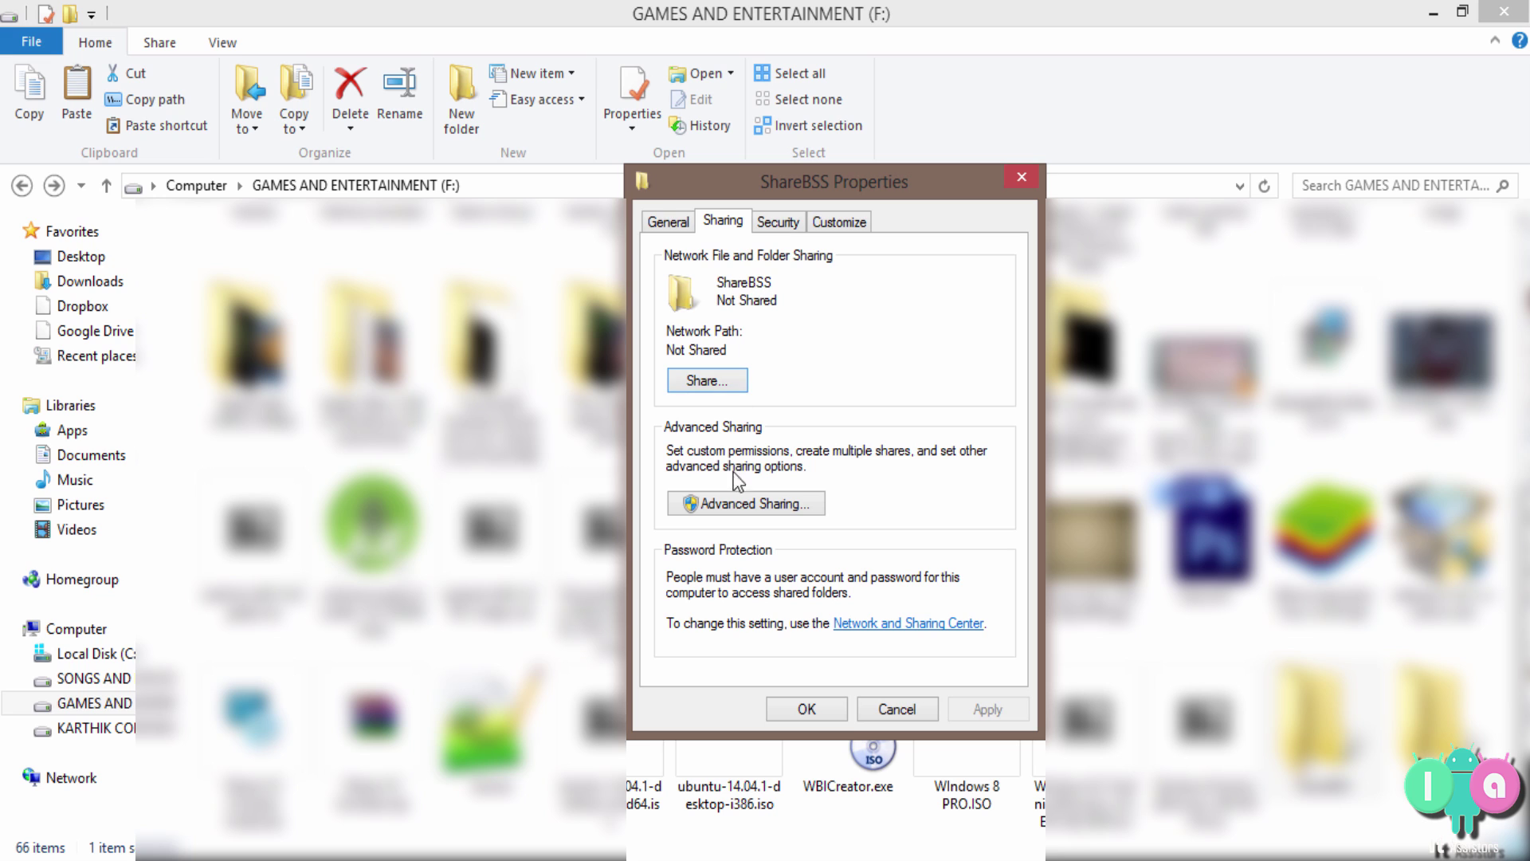
left_click(729, 494)
key("space")
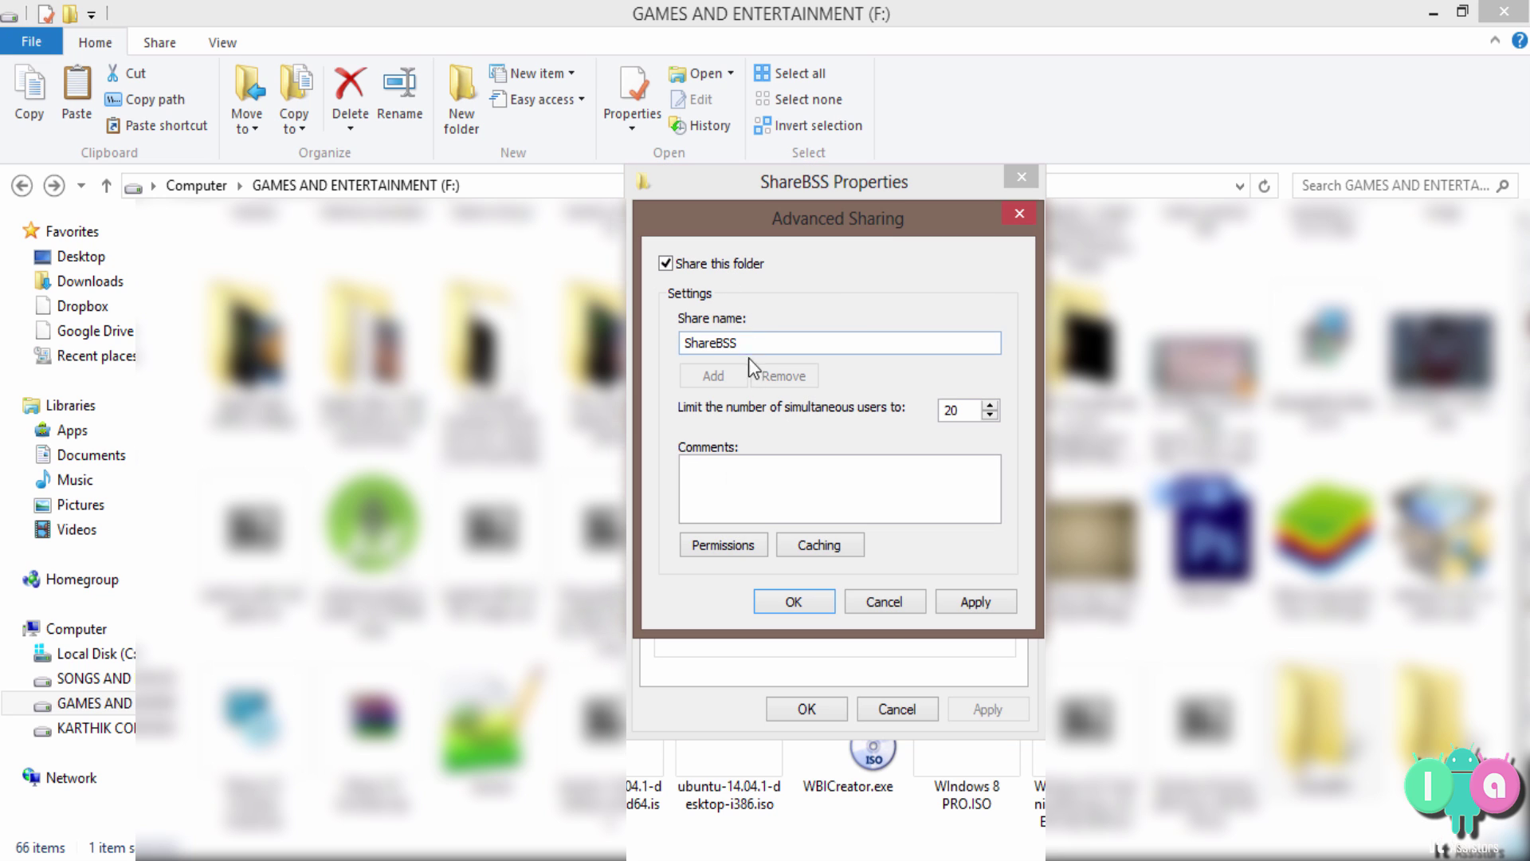
left_click(793, 600)
Share ShareBSS with Everyone at Read/Write permission
left_click(715, 381)
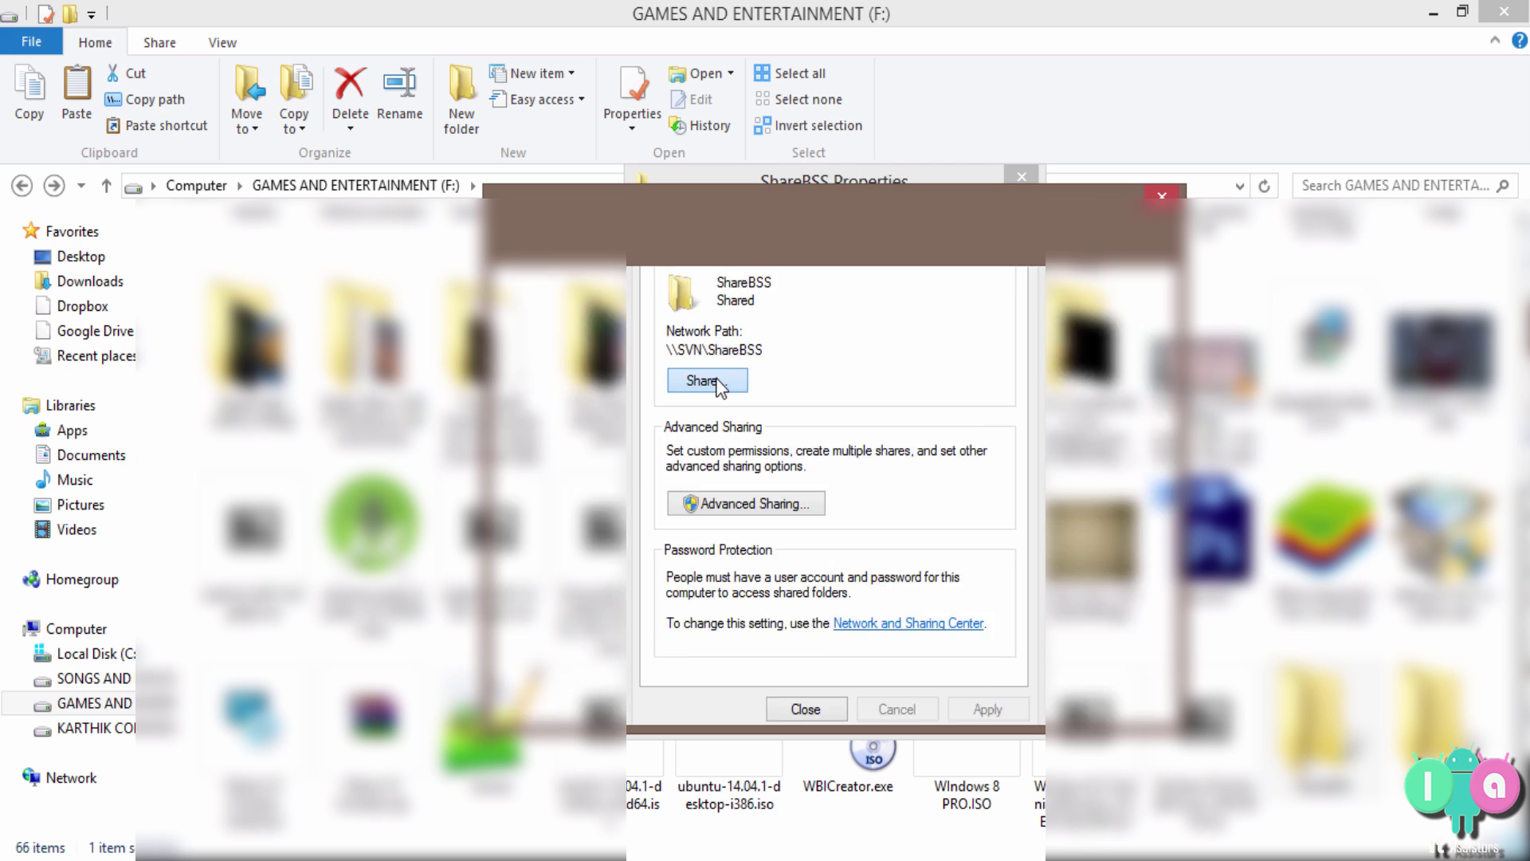
left_click(997, 409)
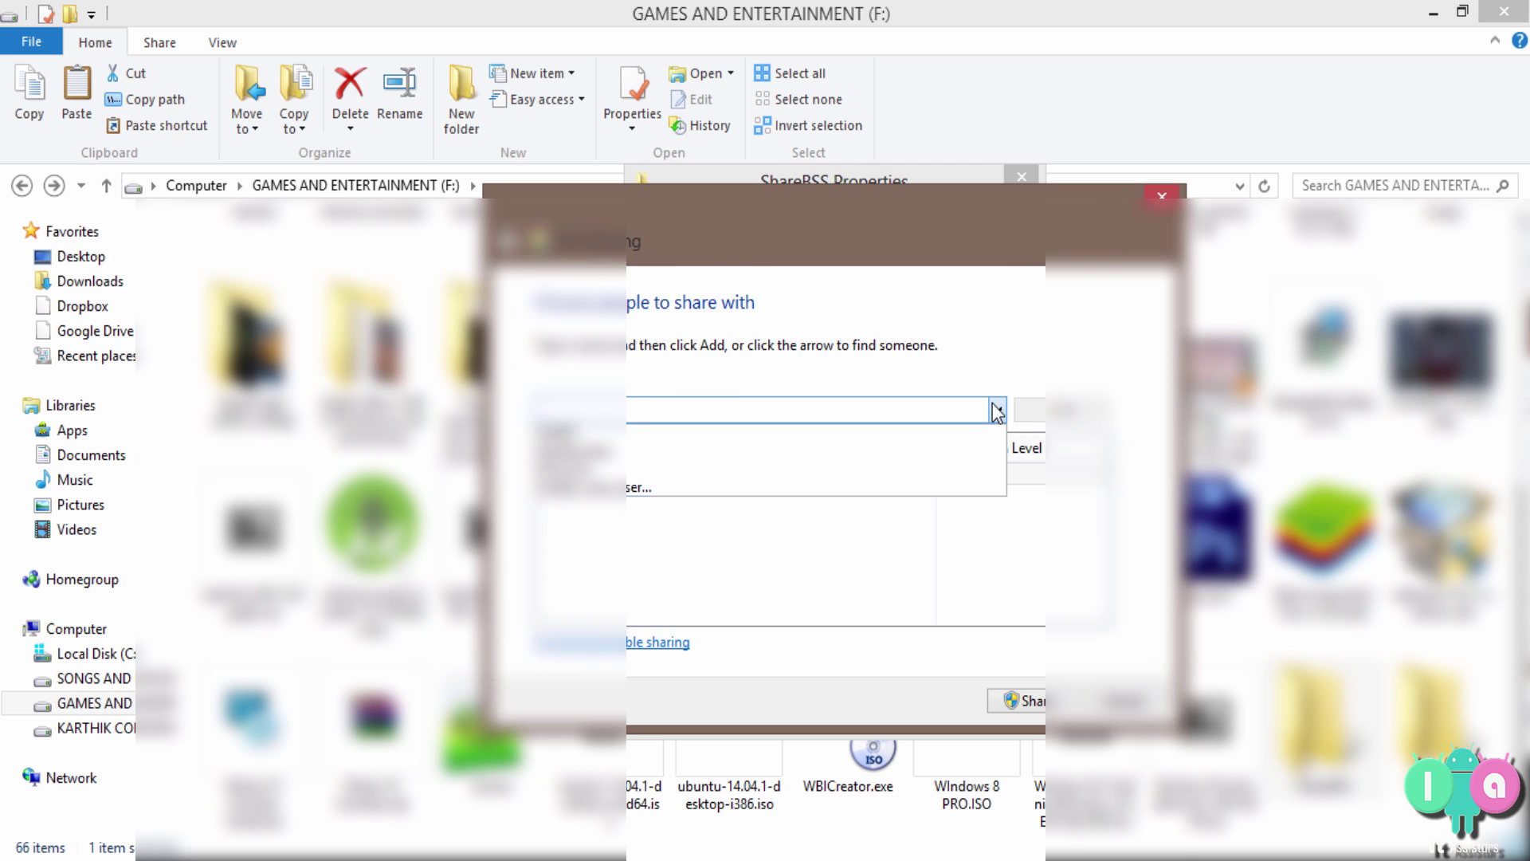
left_click(763, 467)
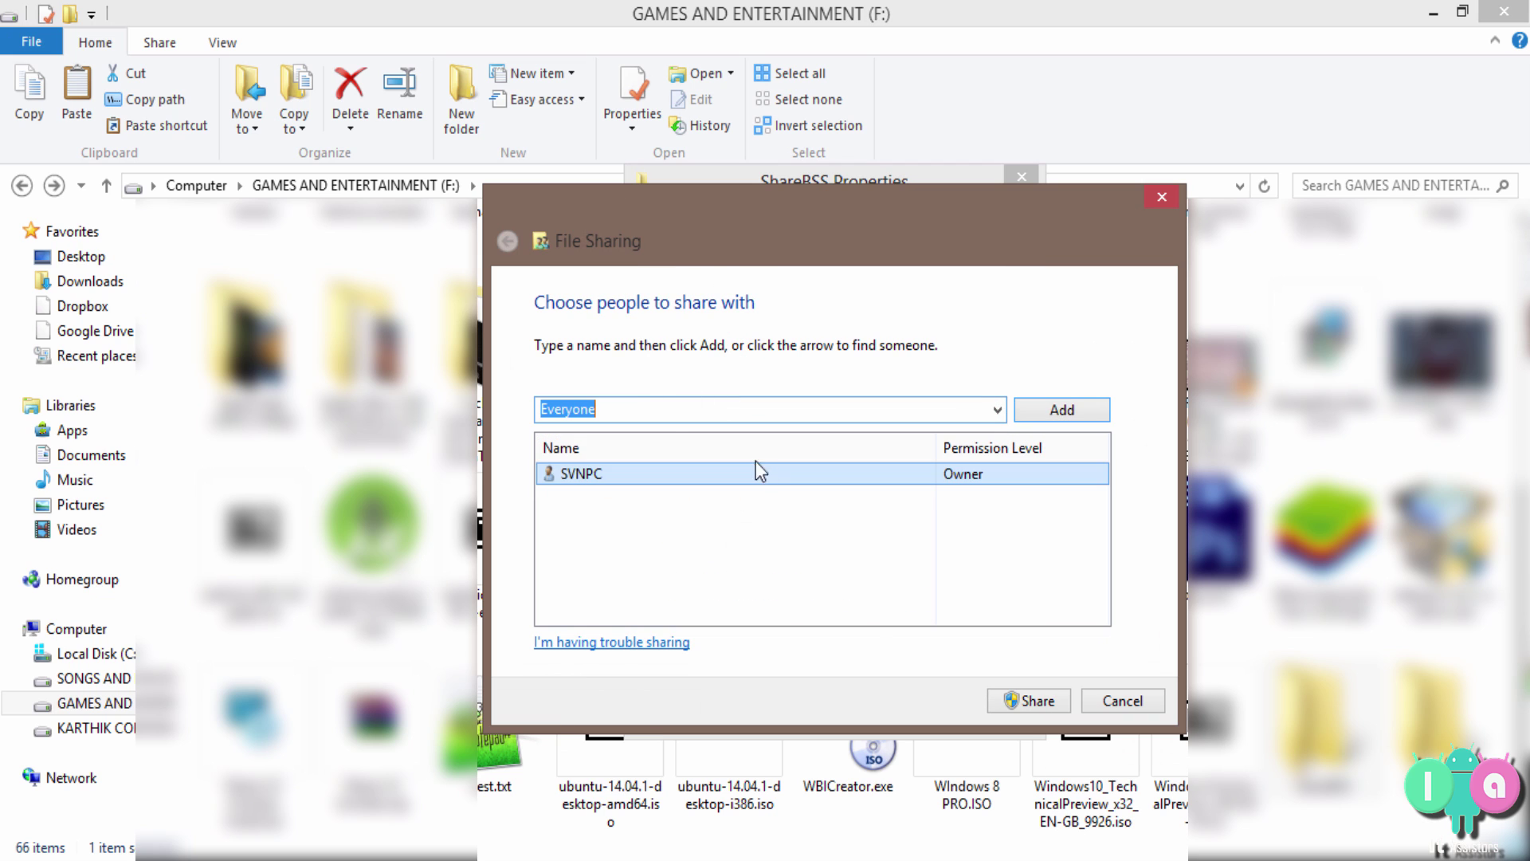
left_click(1064, 411)
left_click(687, 478)
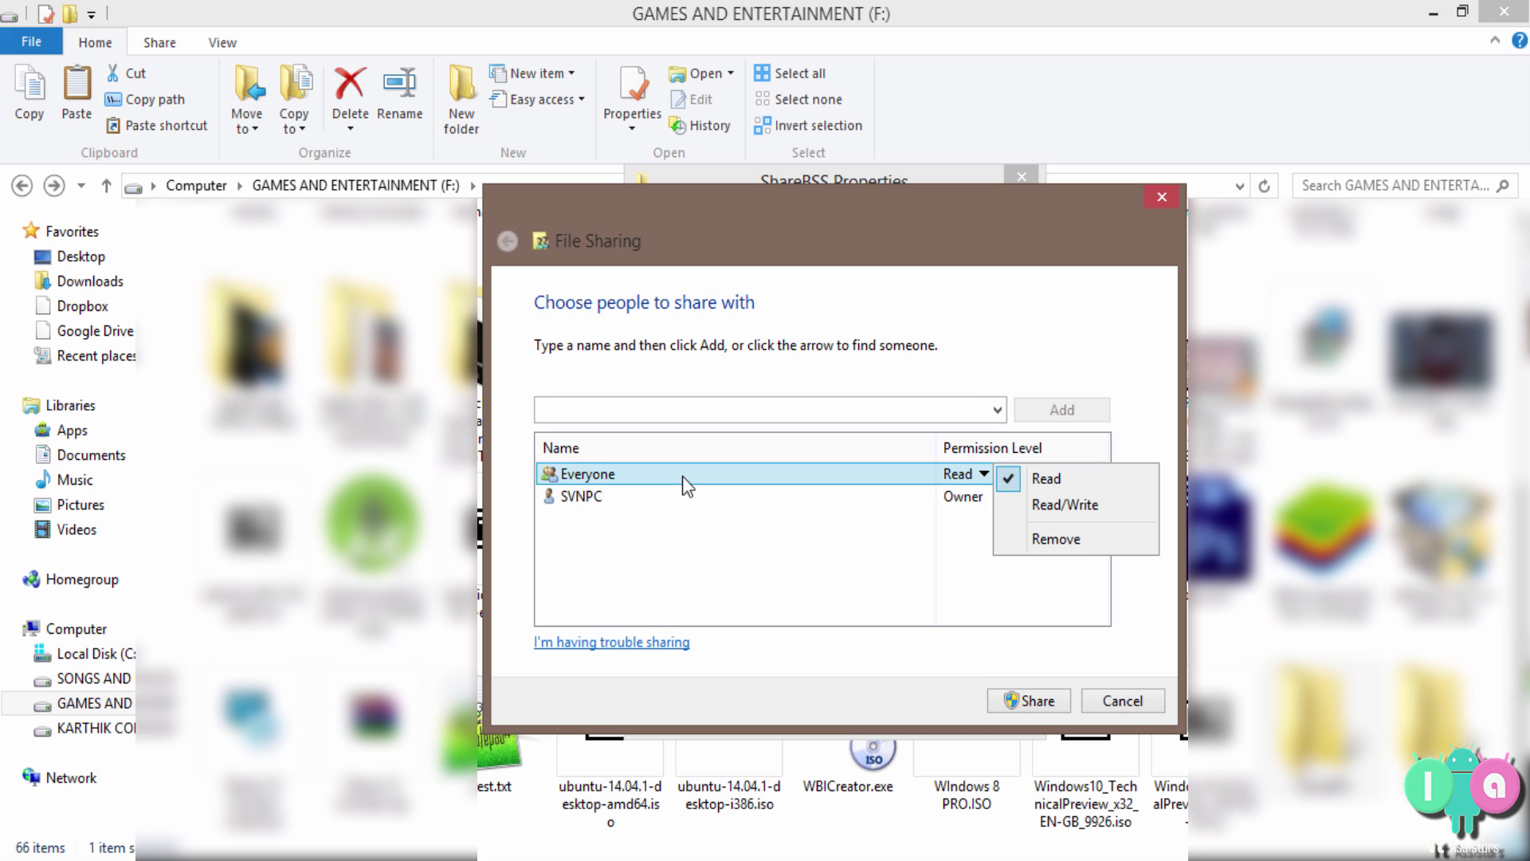
left_click(1006, 505)
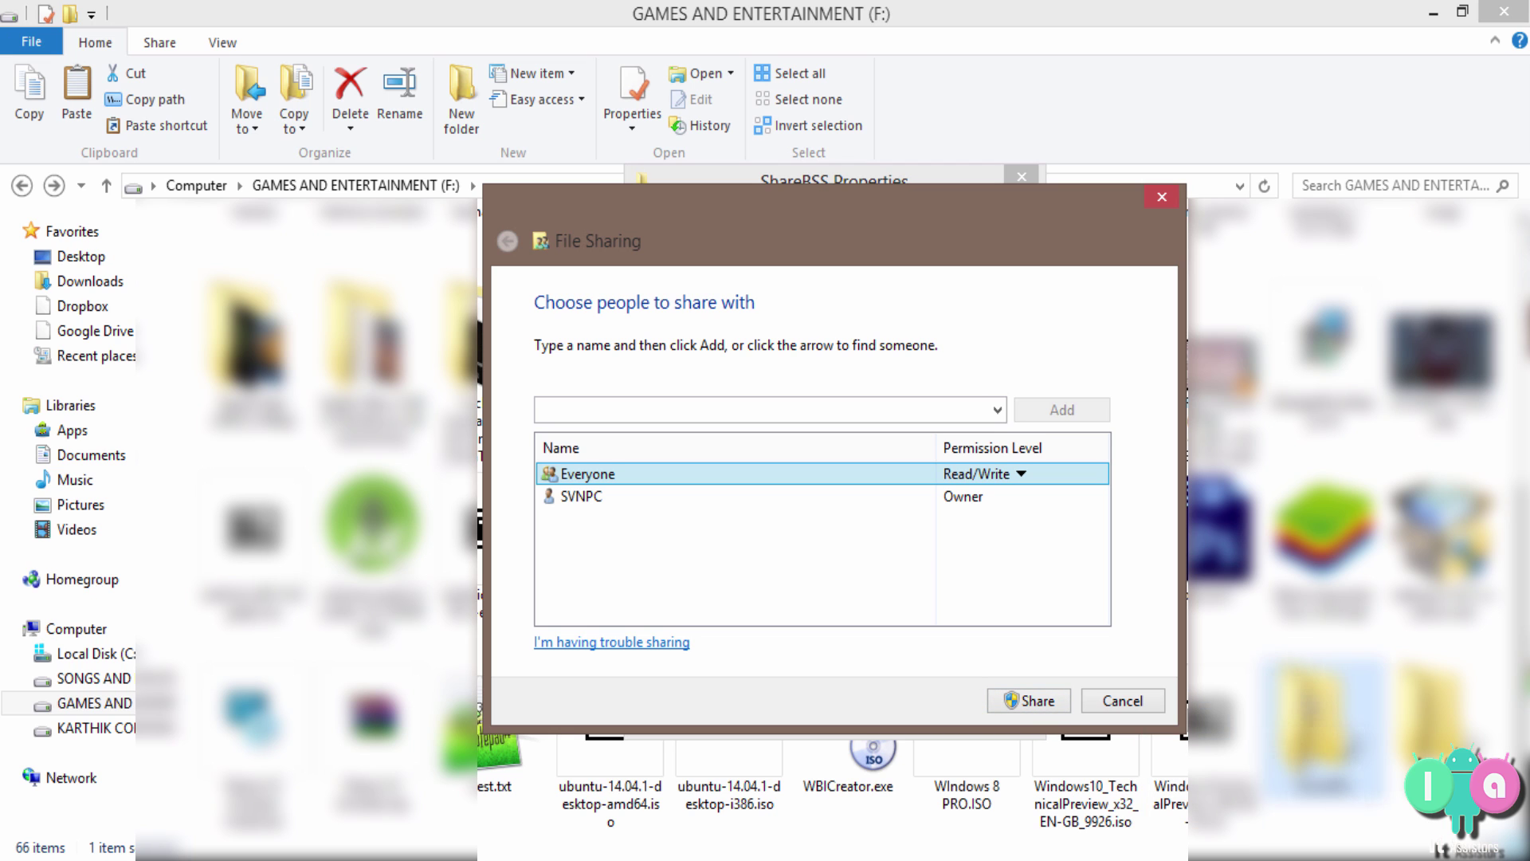
left_click(1031, 702)
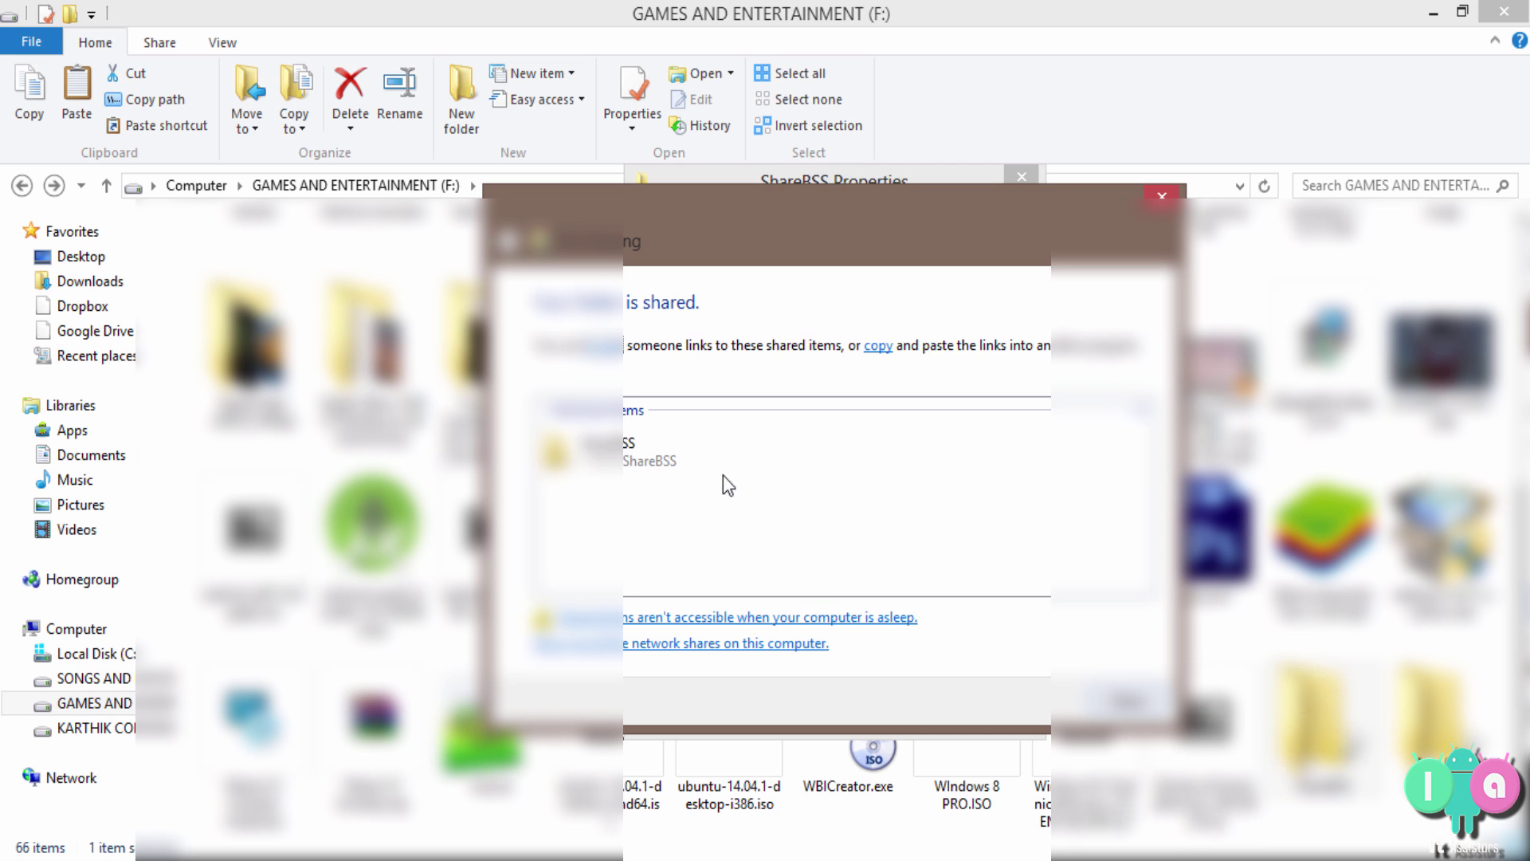
left_click(1107, 702)
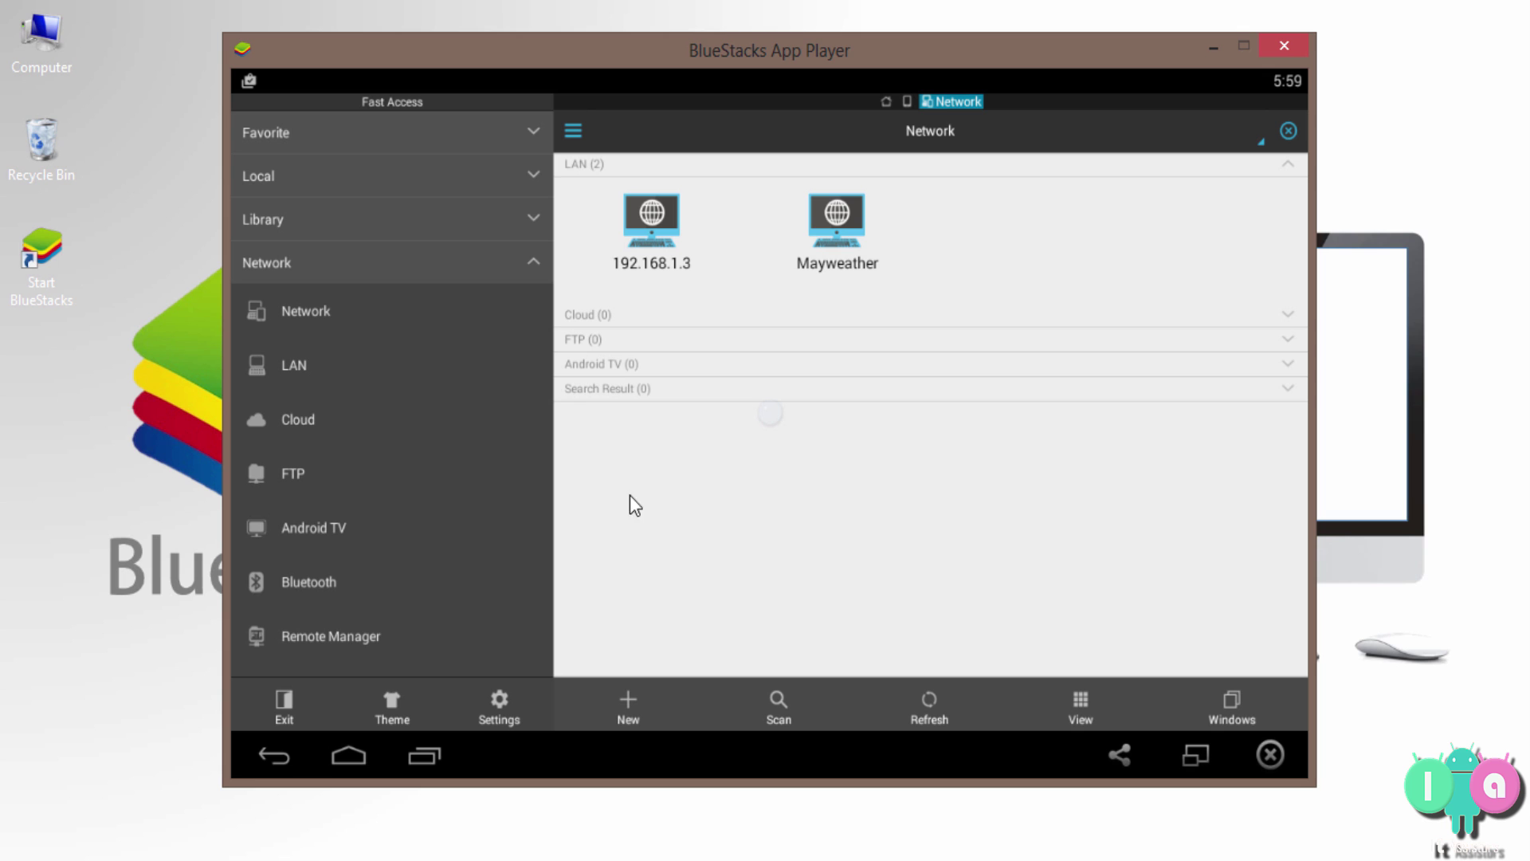
Look inside Mayweather's empty ShareBSS share, then return to the file manager home
left_click(808, 257)
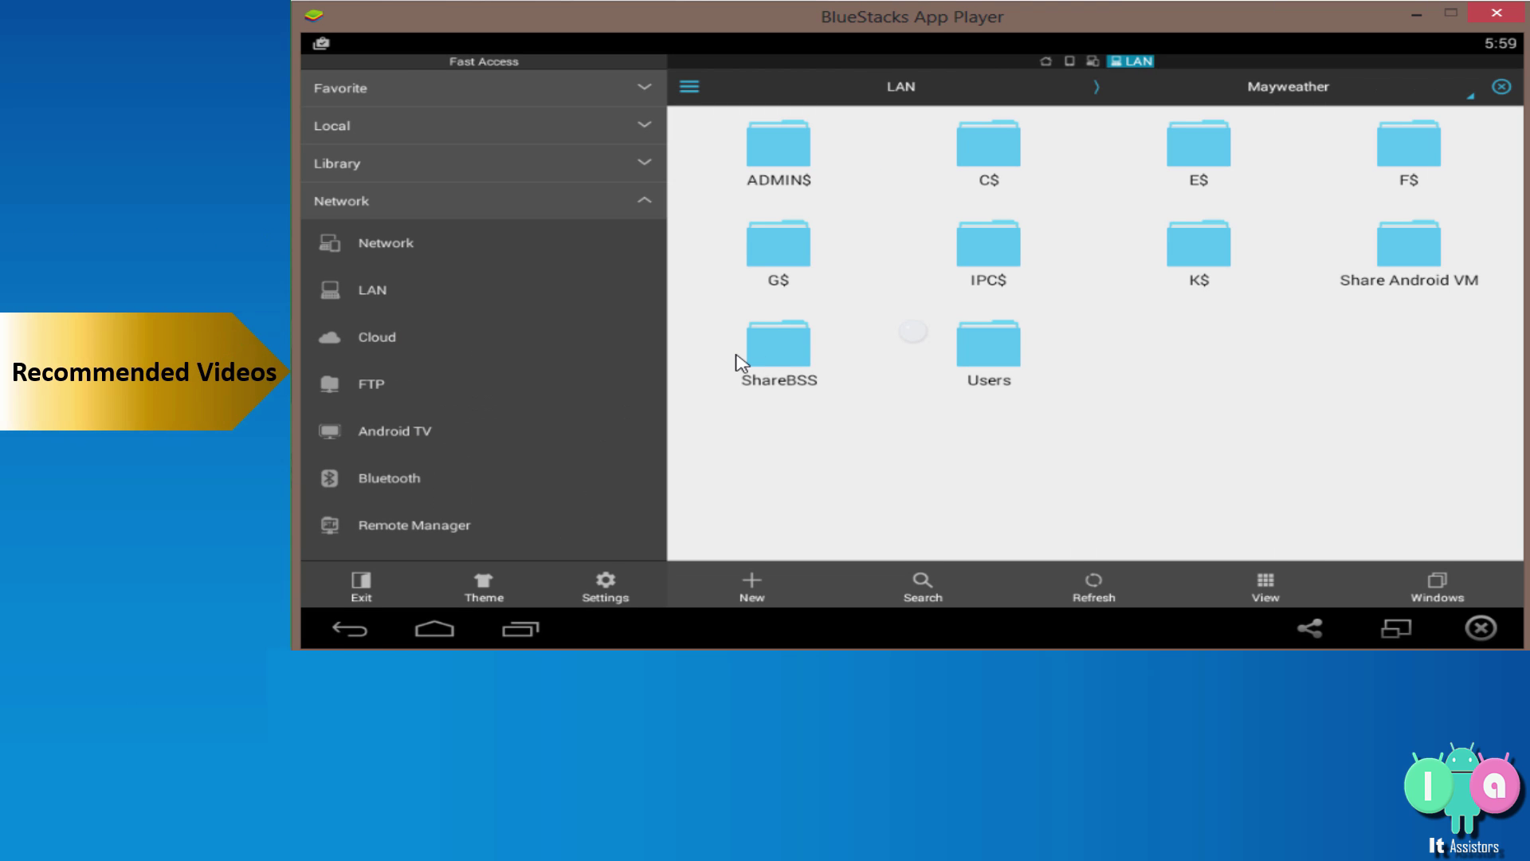
left_click(753, 360)
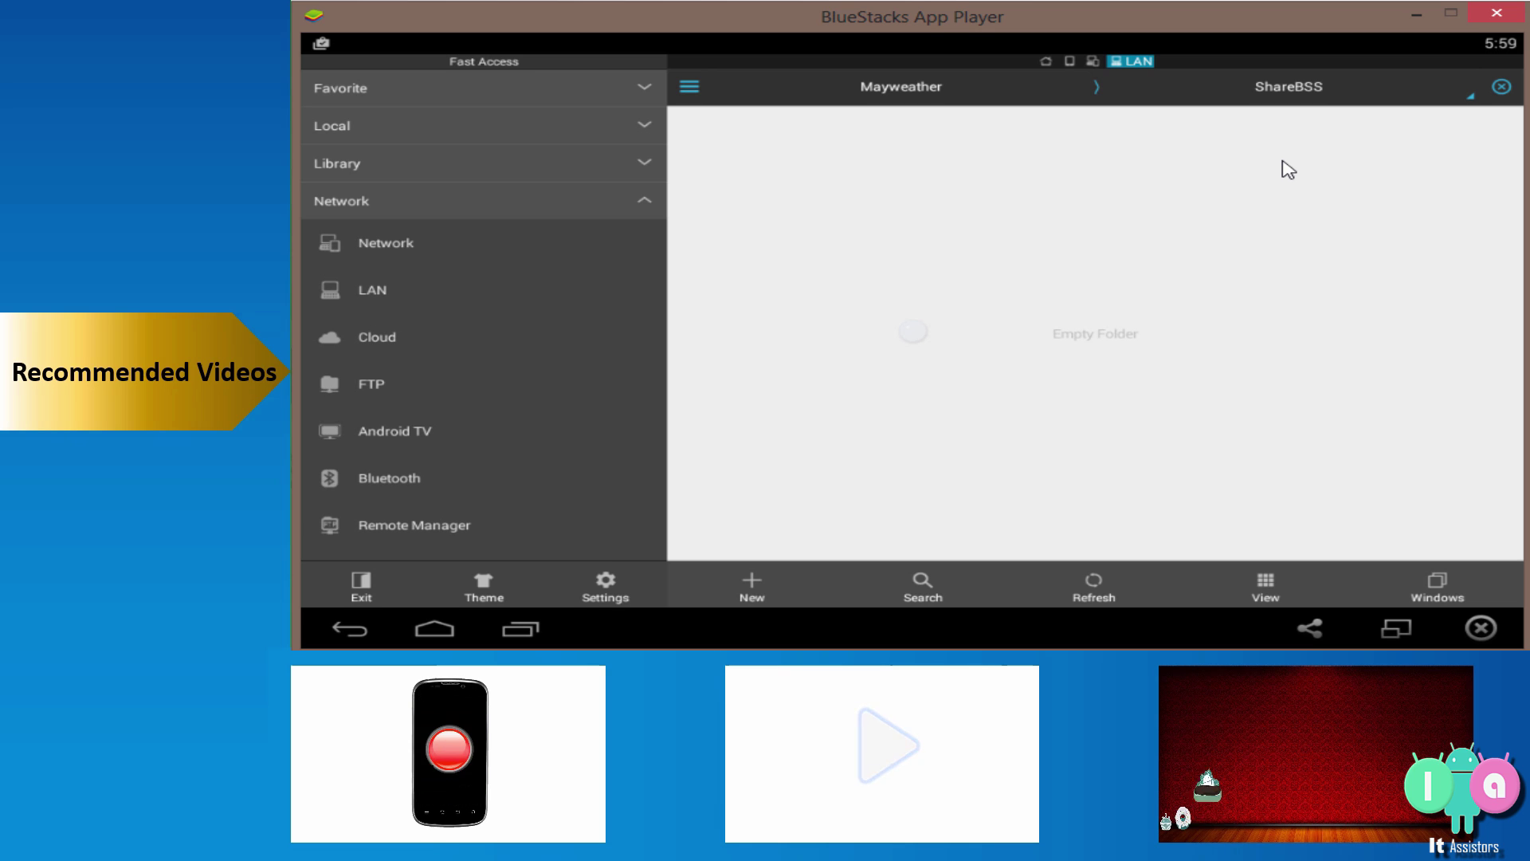
key("Escape")
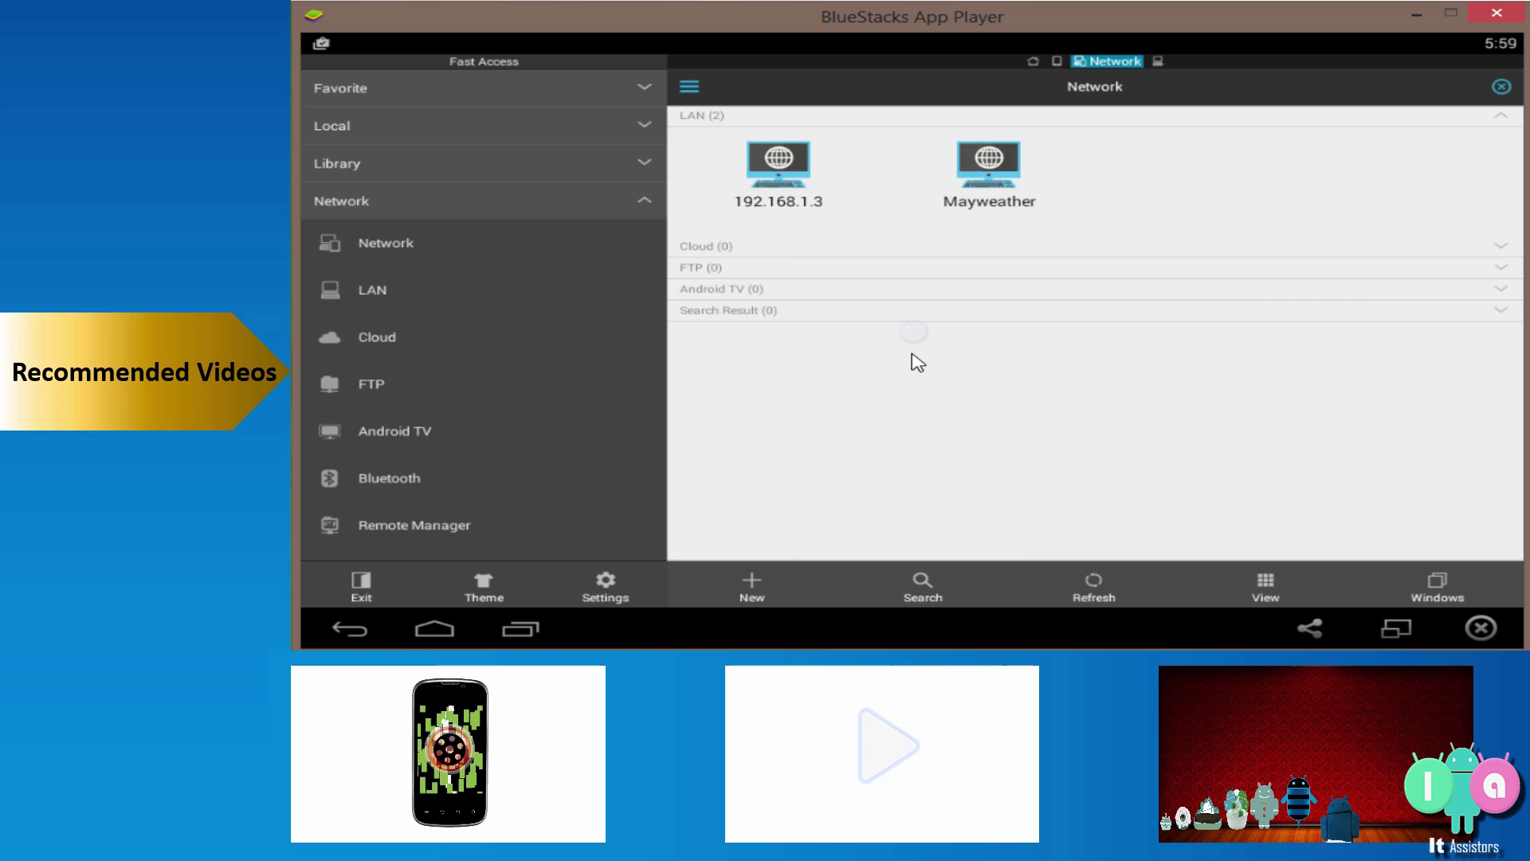
key("Escape")
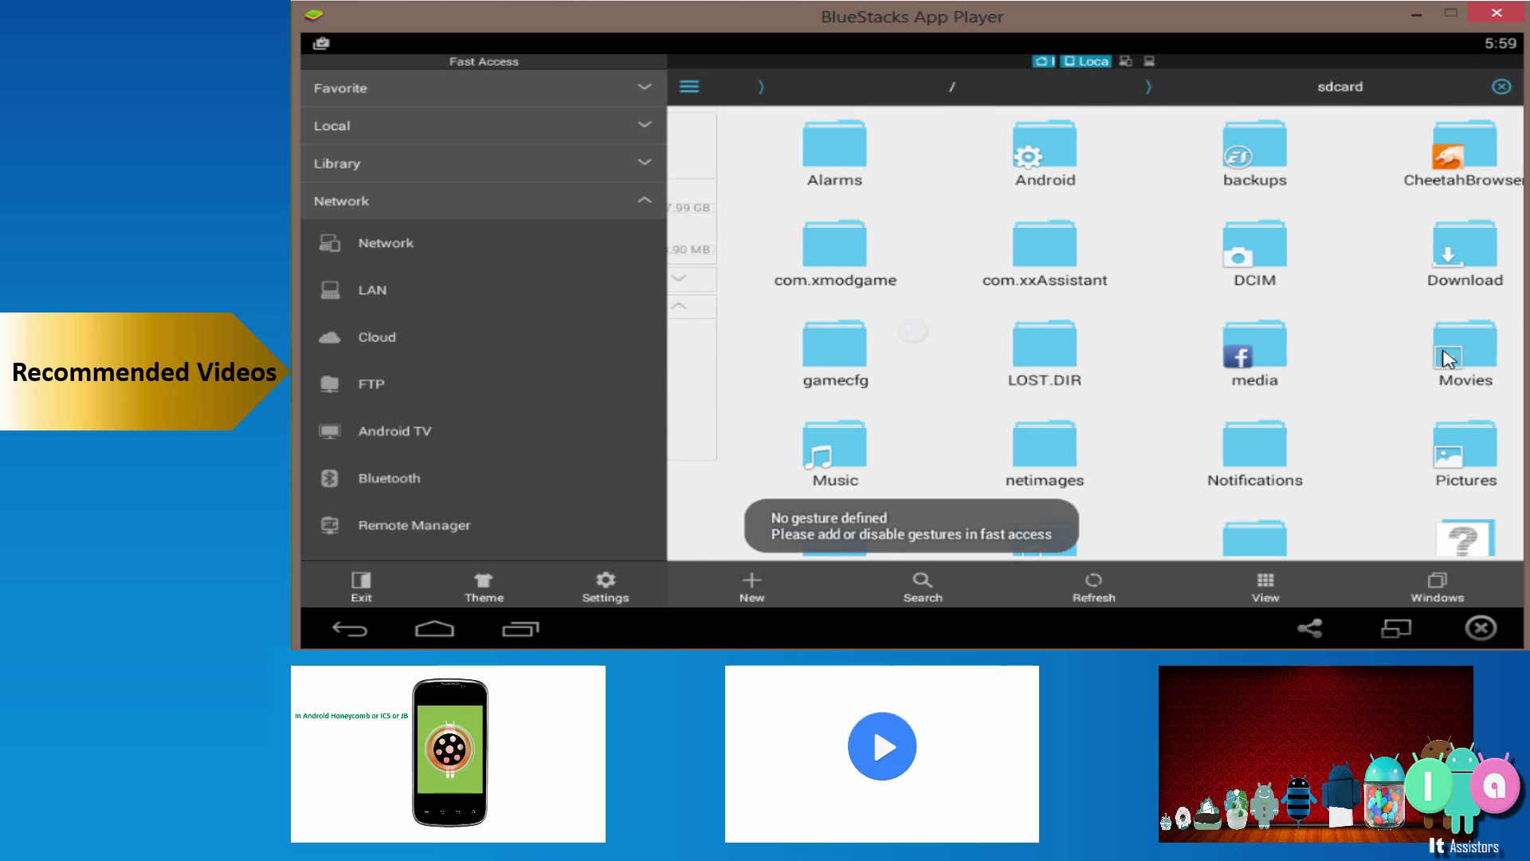
key("Escape")
Copy Root Checker Basic_5.5.1.apk from sdcard > backups > apps
left_click(1428, 147)
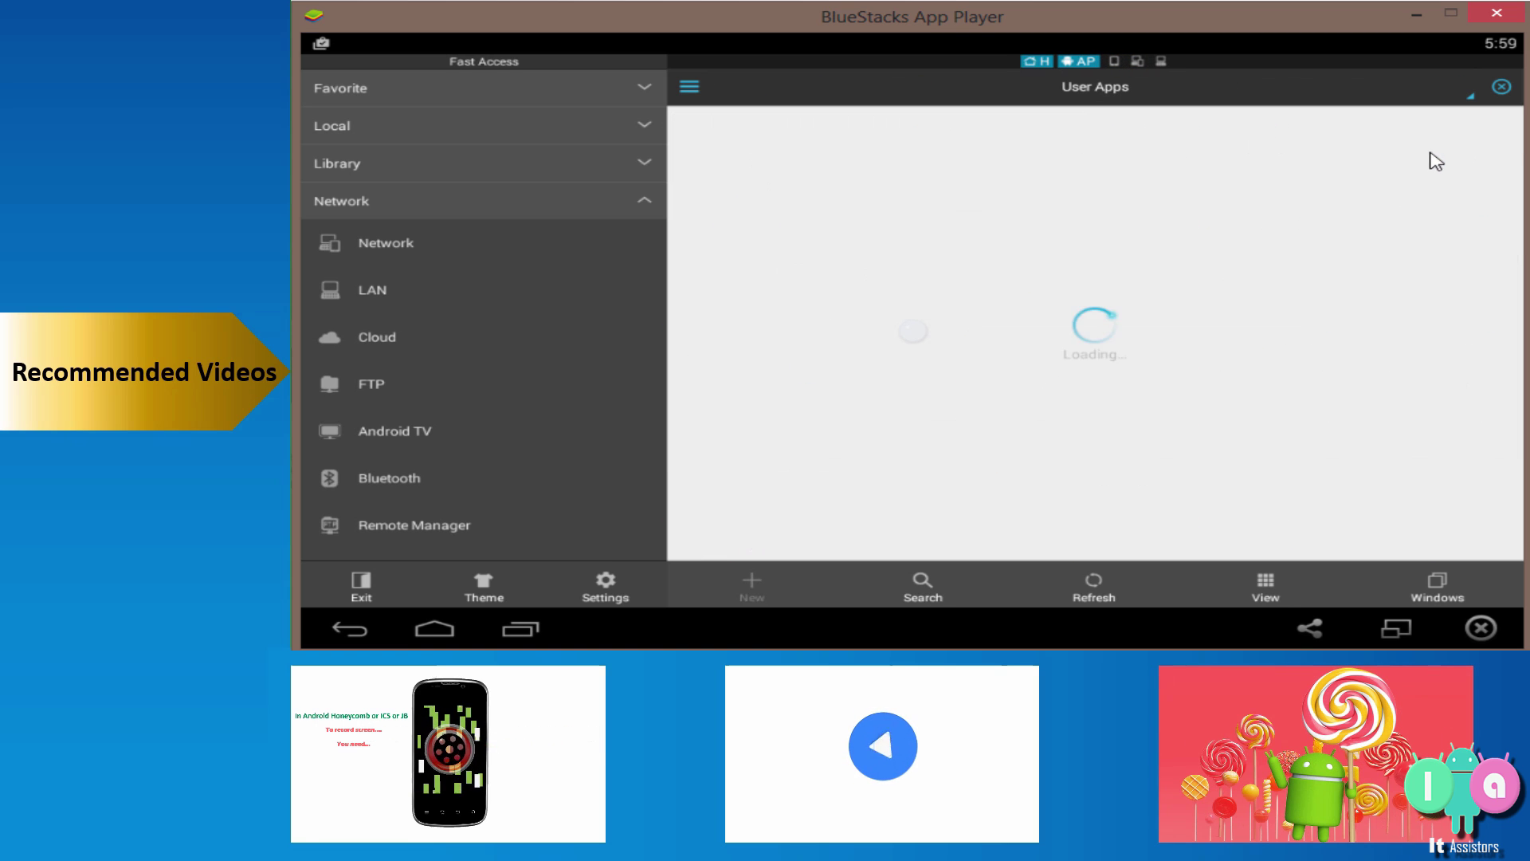
key("Escape")
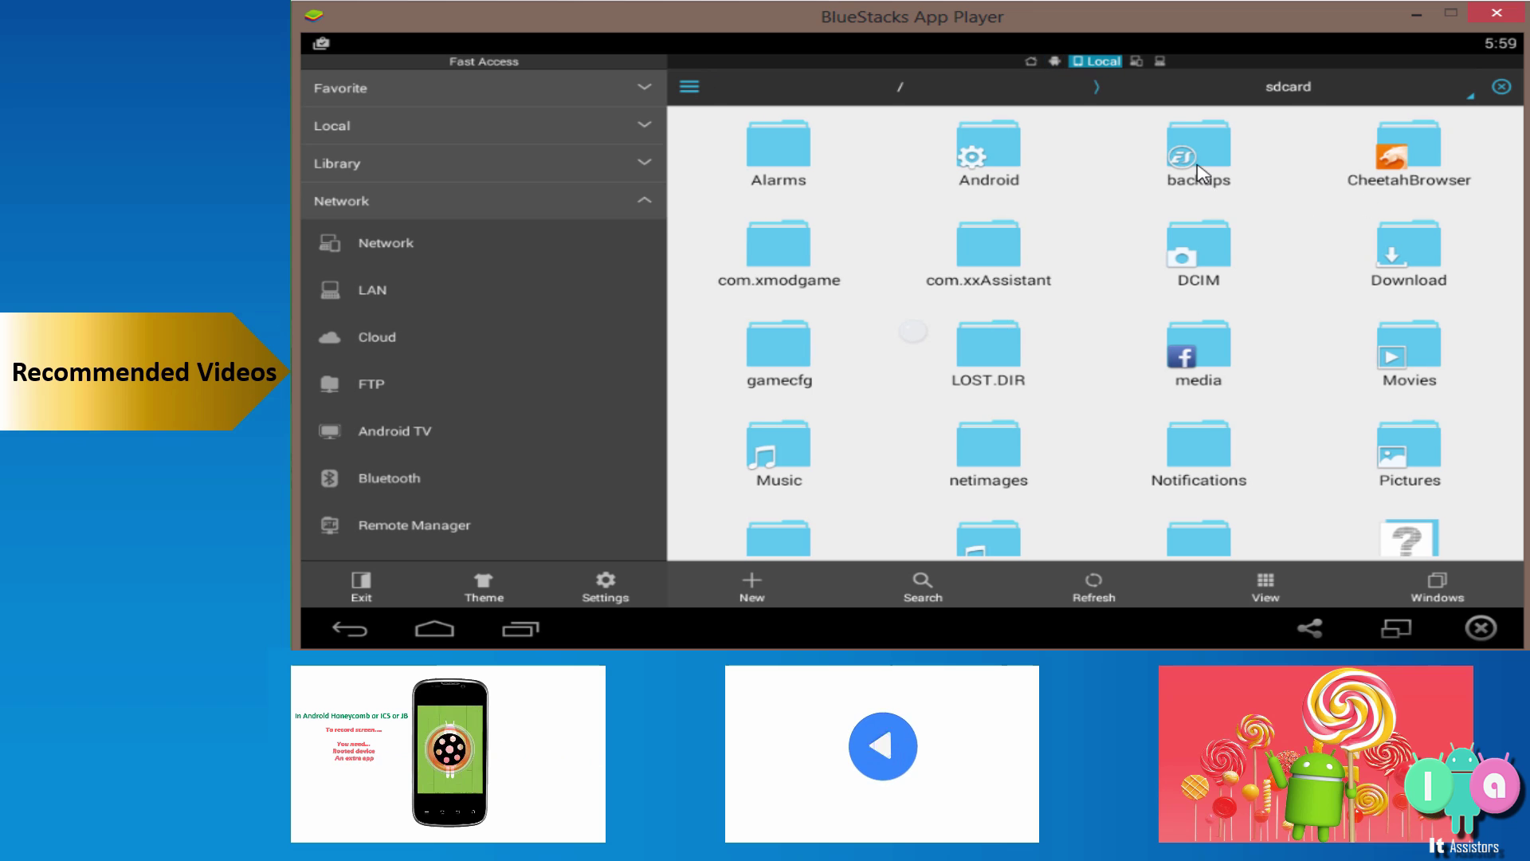
left_click(1203, 163)
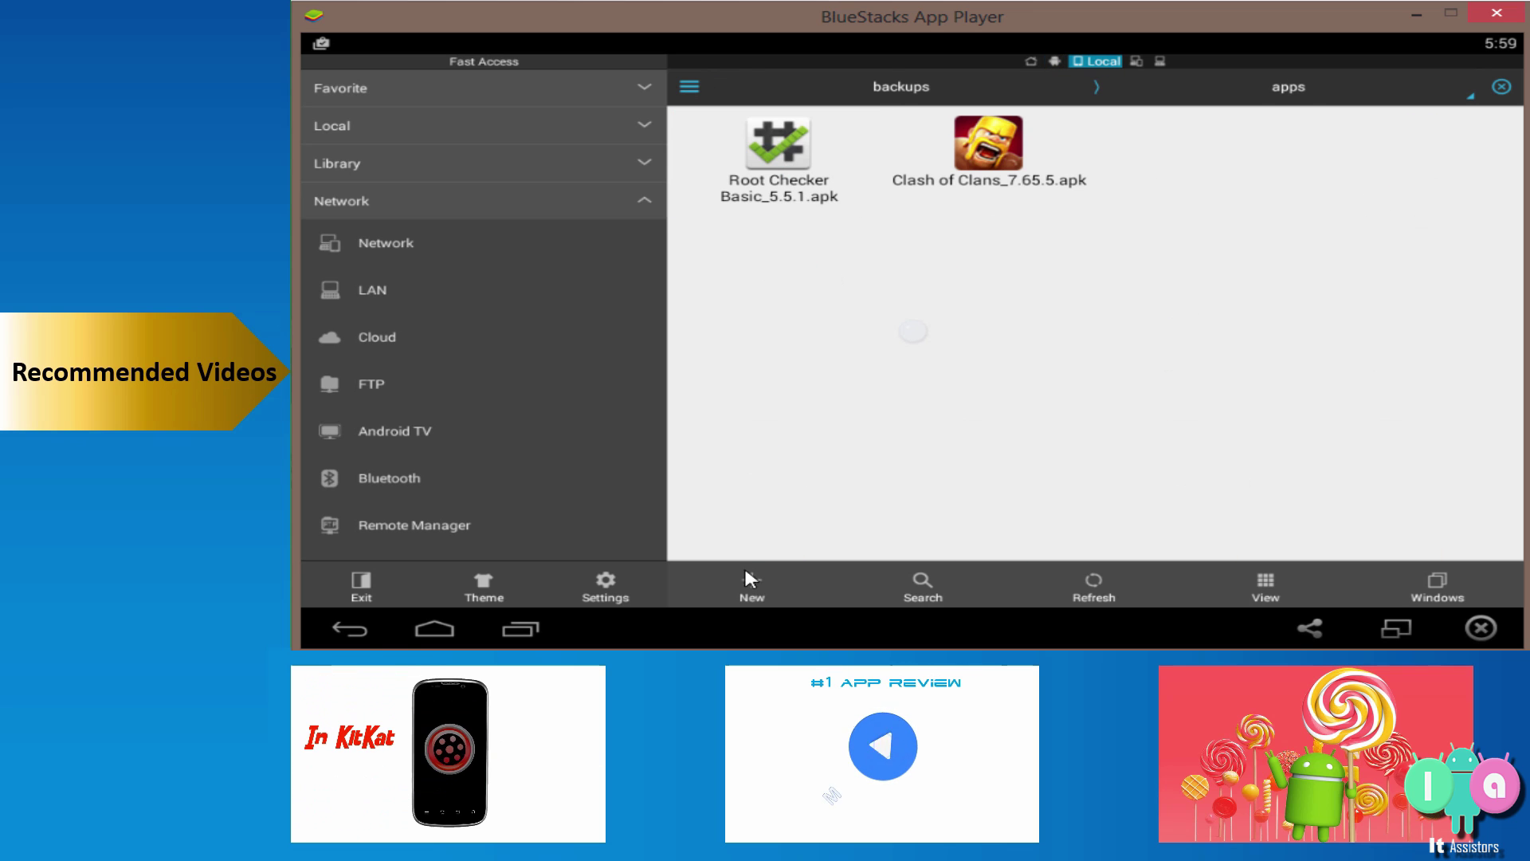
left_click(350, 629)
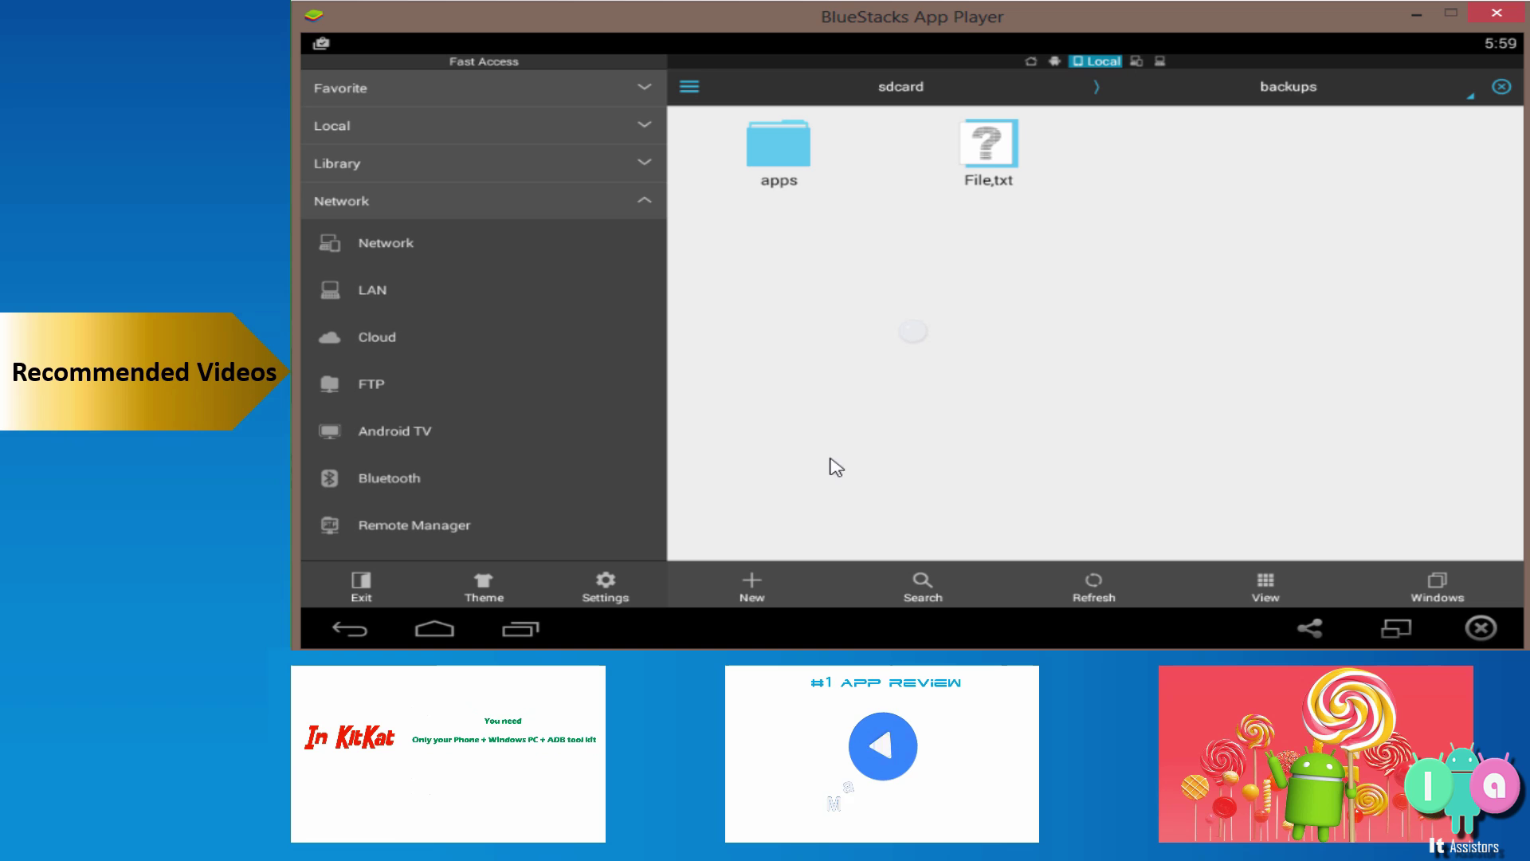
left_click(776, 186)
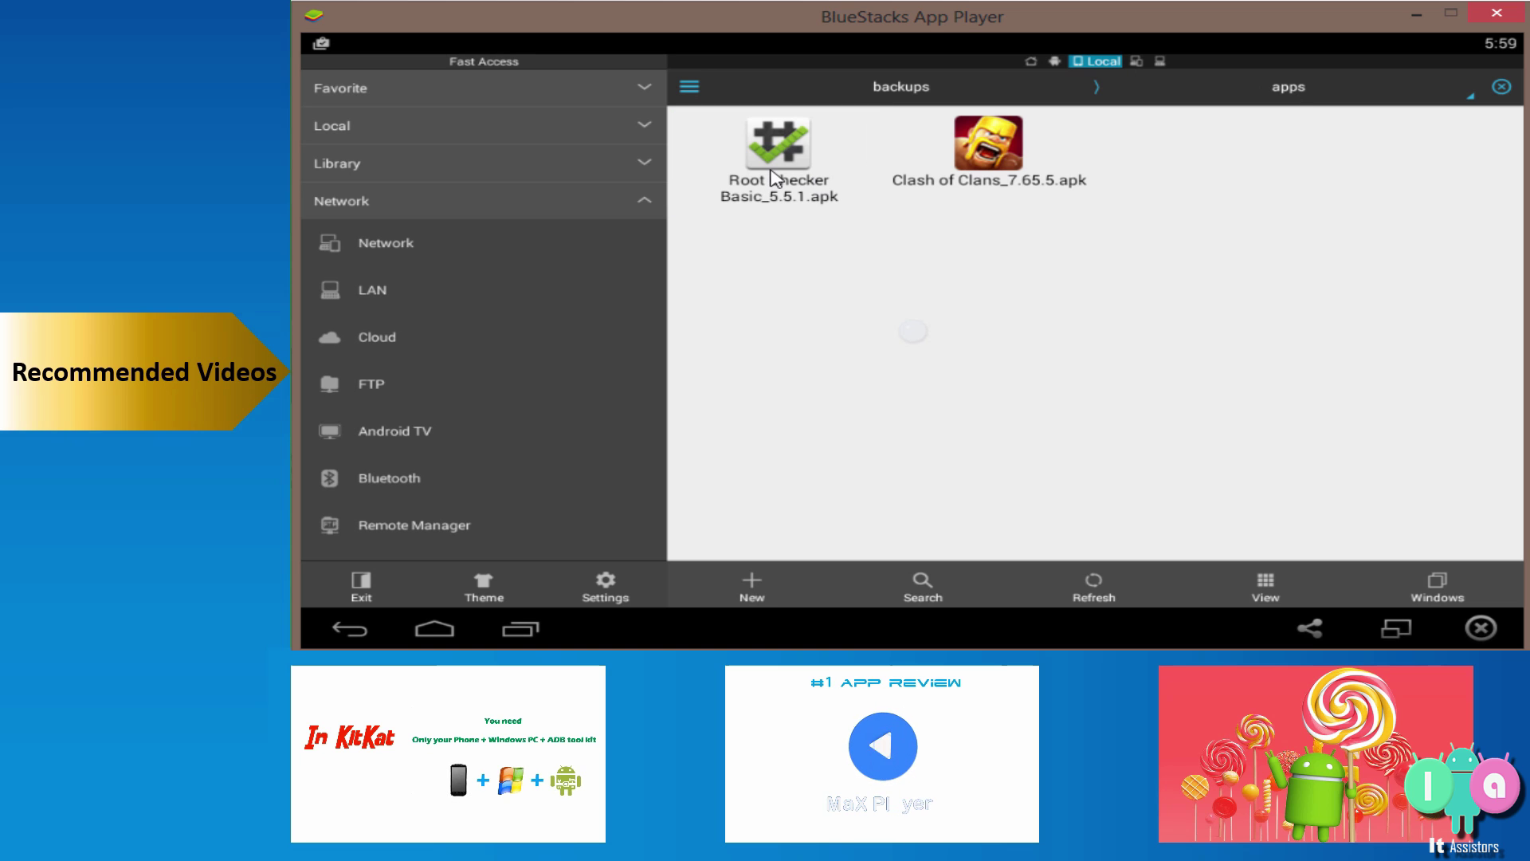
left_click(827, 209)
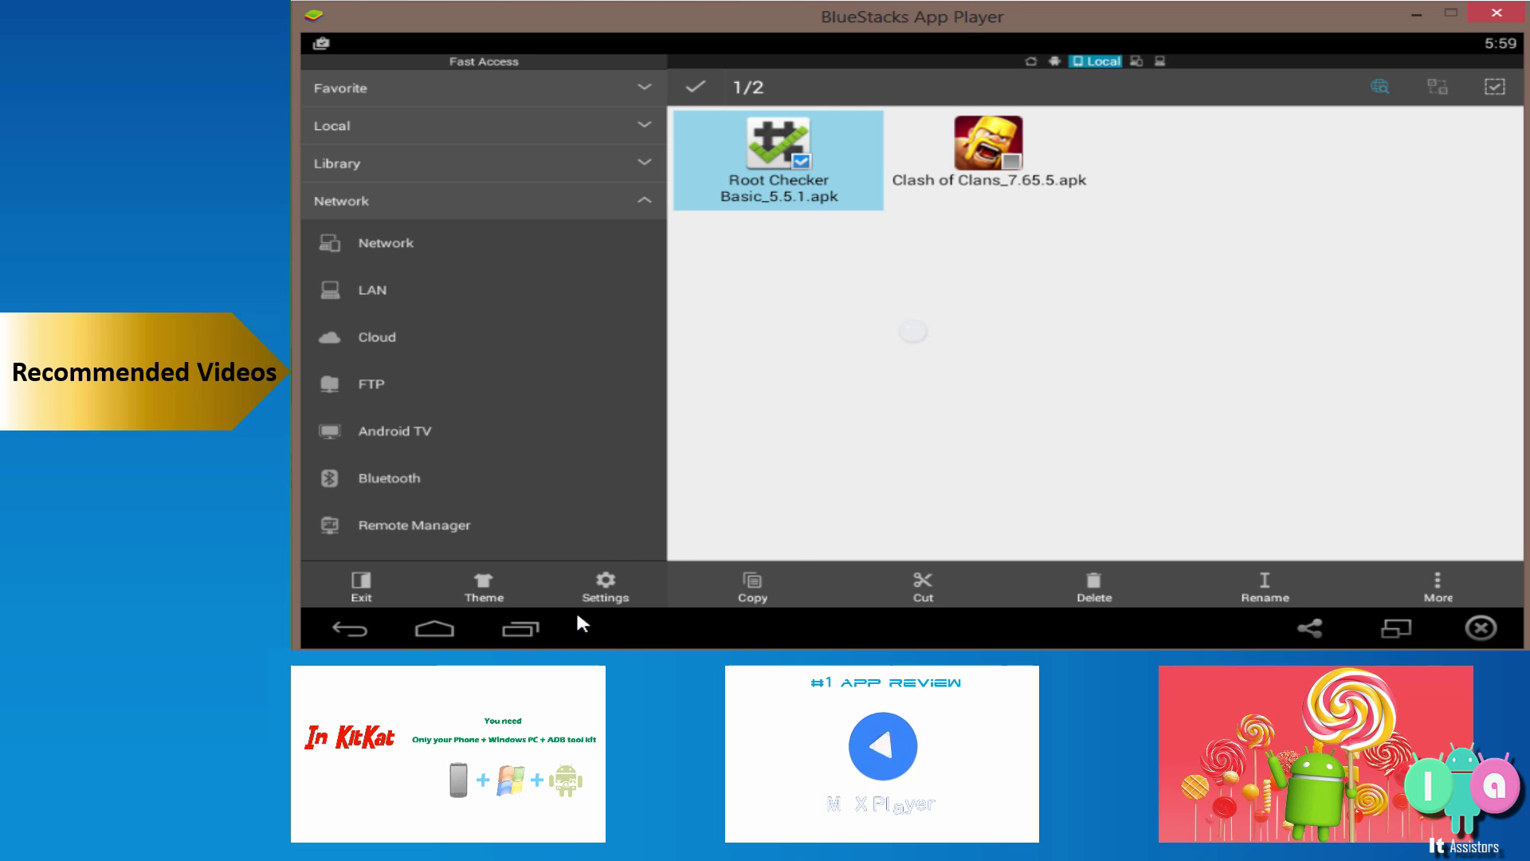
left_click(765, 584)
Paste Root Checker Basic_5.5.1.apk into Mayweather's ShareBSS share and wait for the copy to finish
left_click_drag(1178, 410, 1127, 404)
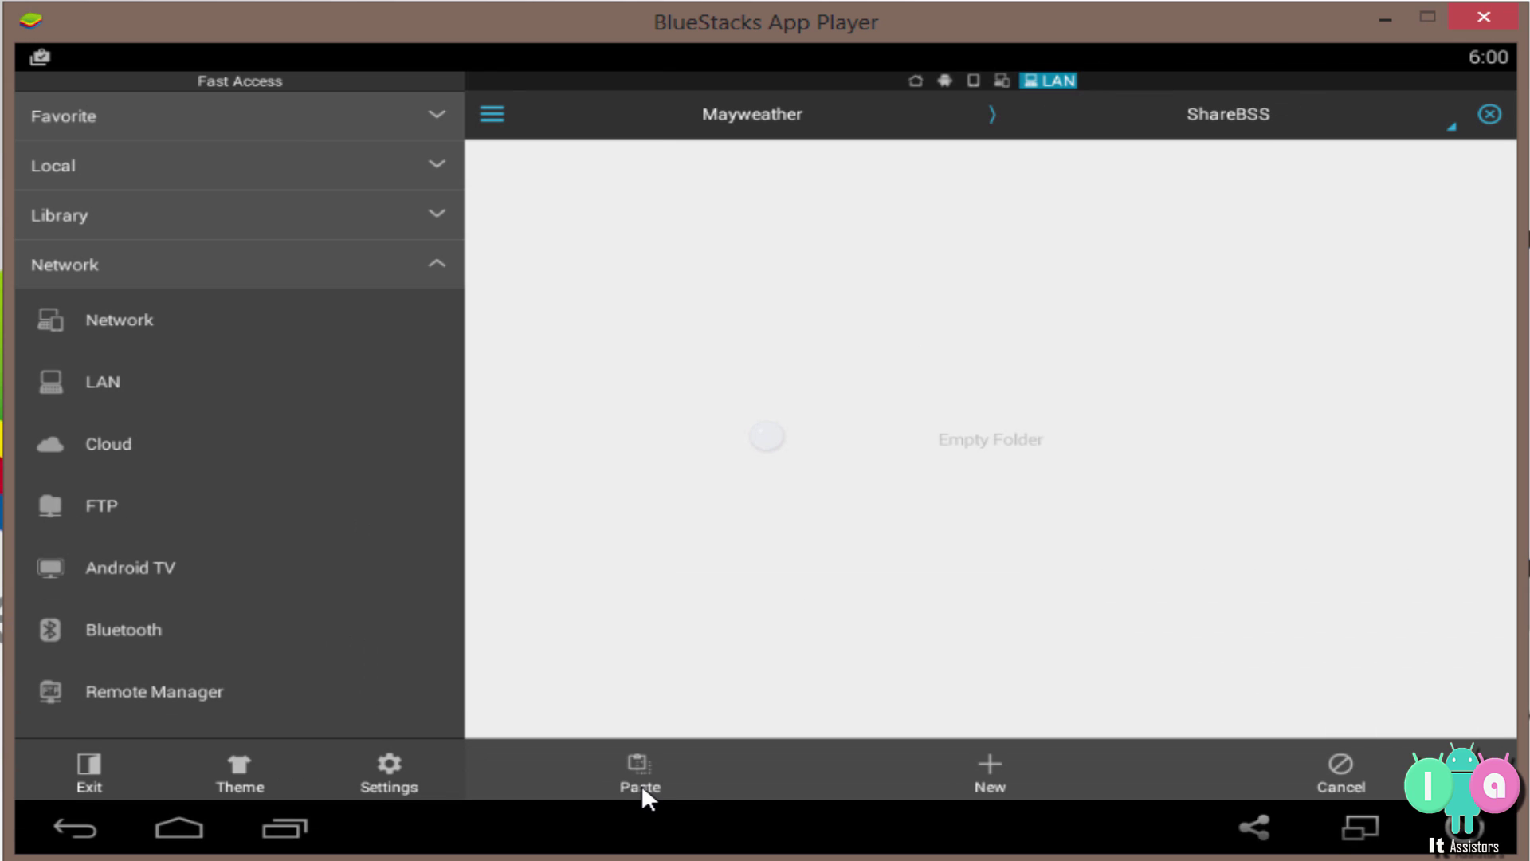
left_click(643, 786)
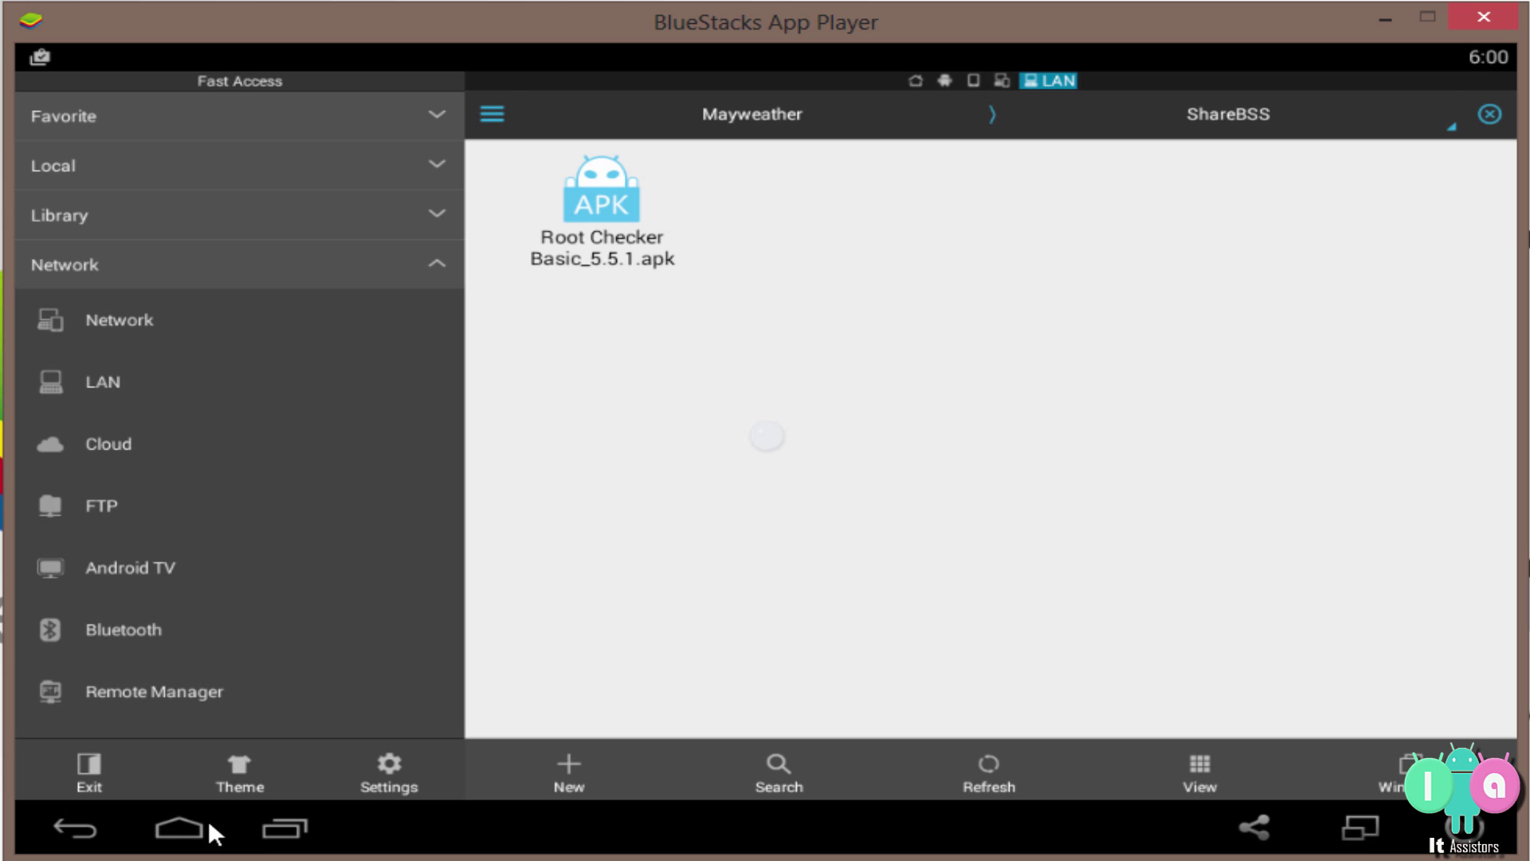
left_click(75, 829)
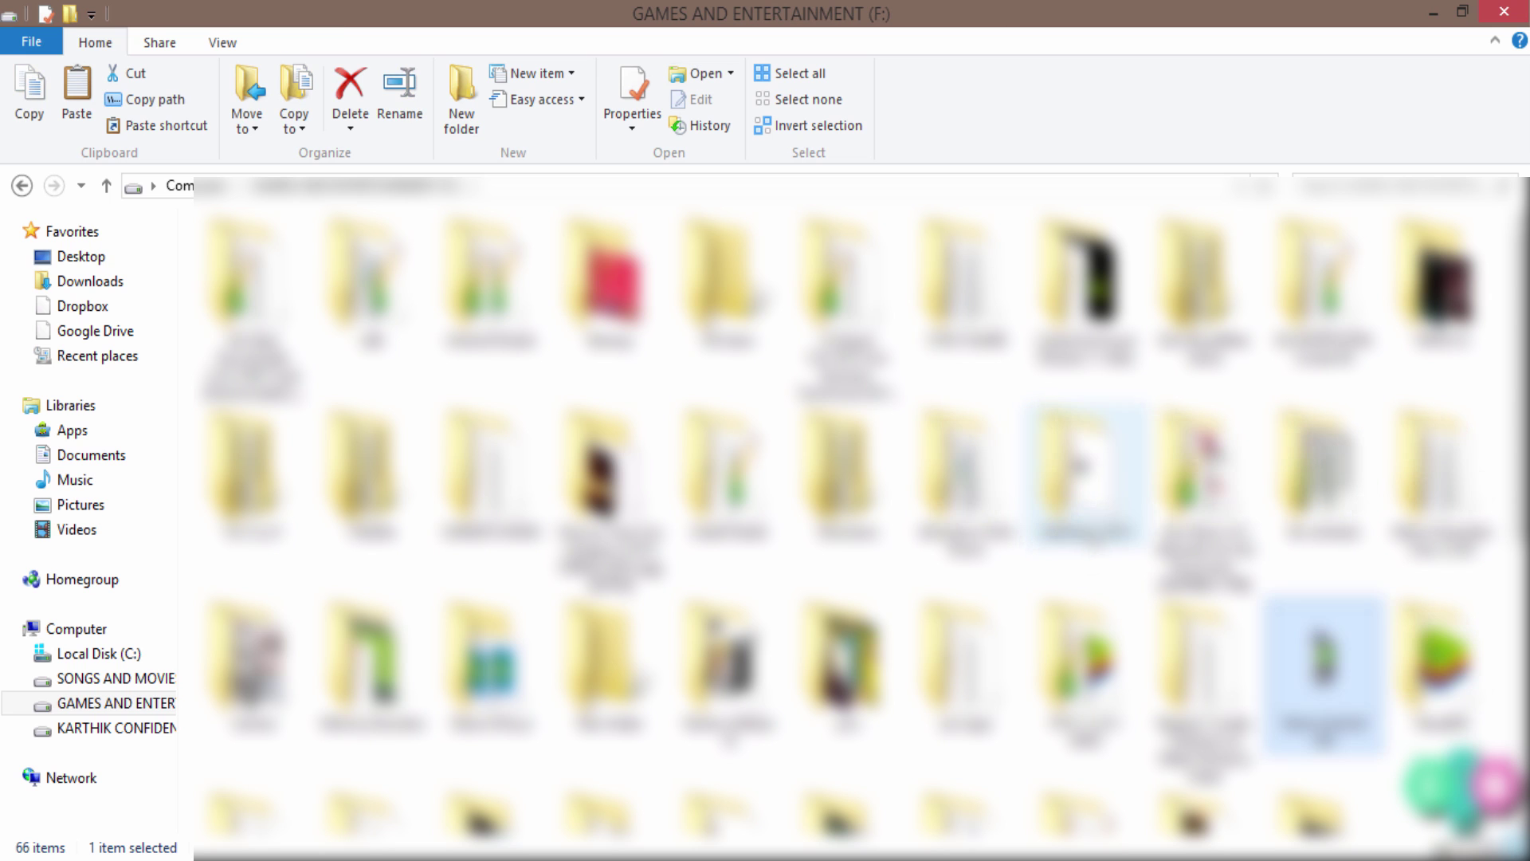
Confirm the Root Checker apk in ShareBSS on F: using Large icons, then close Explorer
double_click(1323, 669)
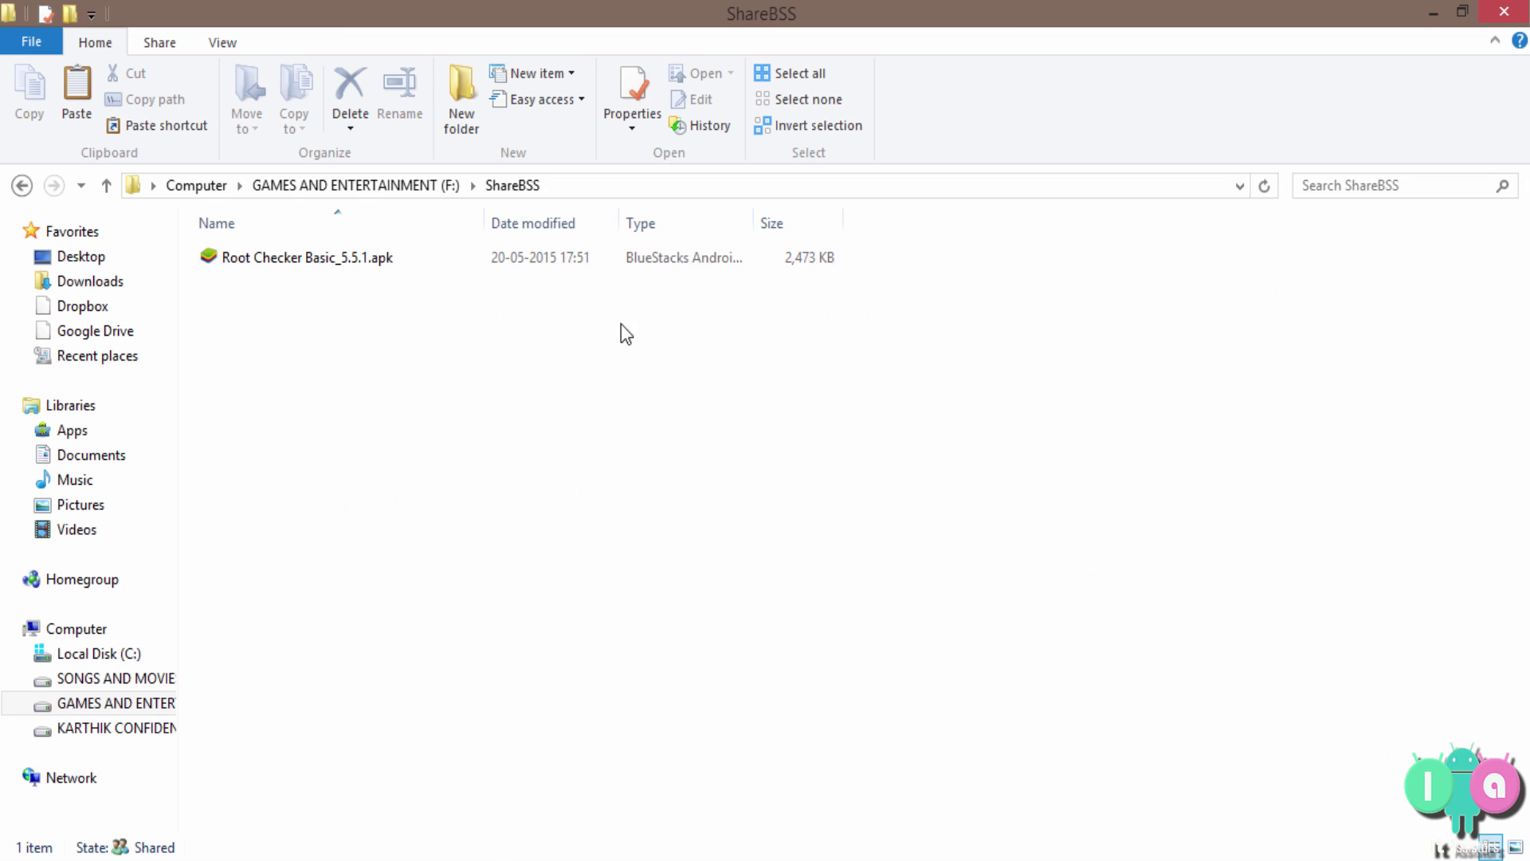
key("ctrl+shift+2")
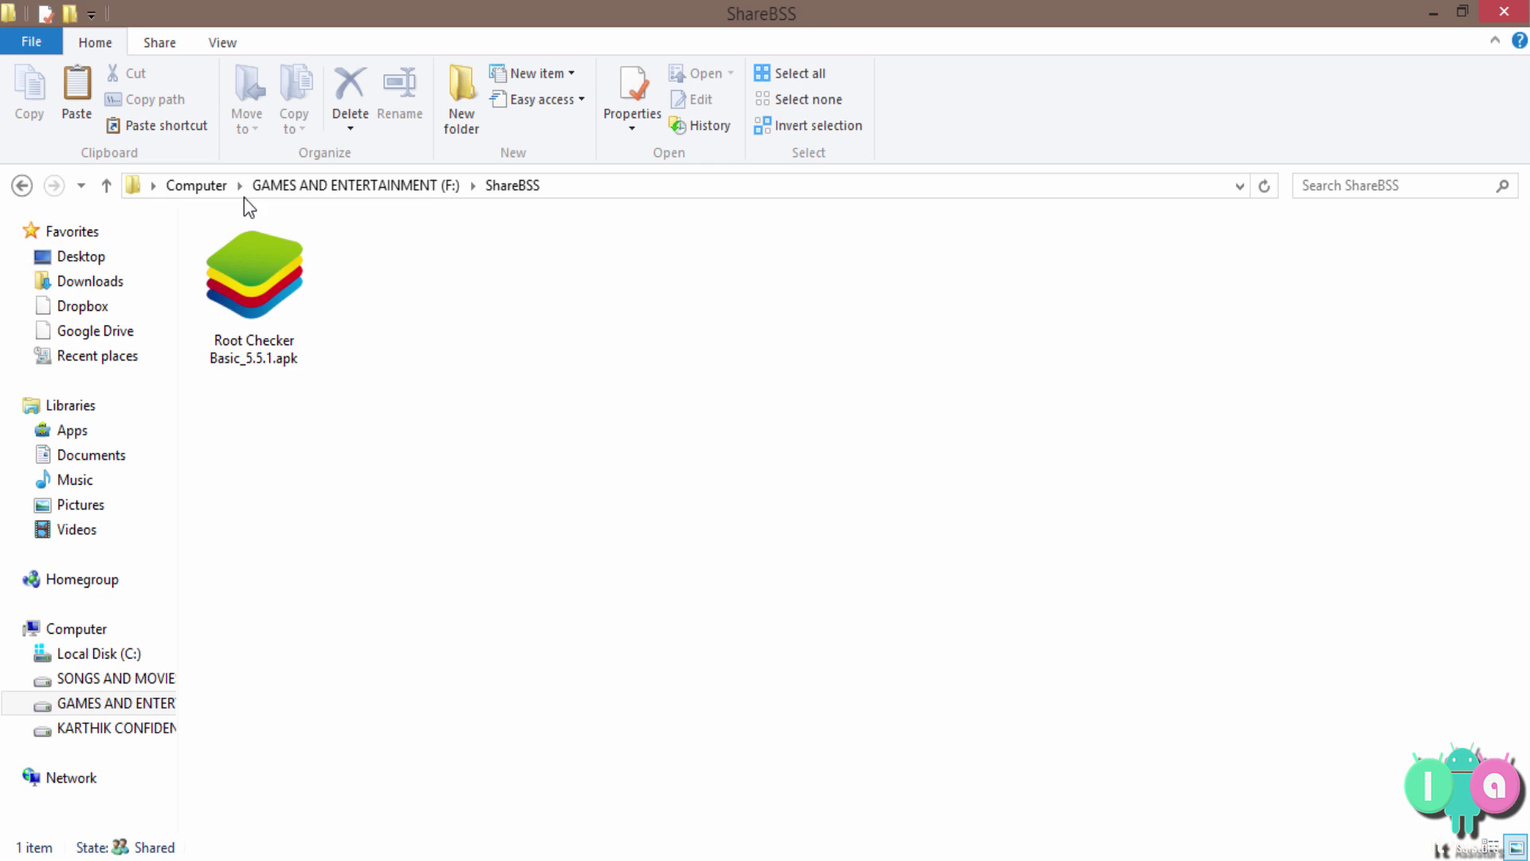
left_click(253, 287)
key("alt+Tab")
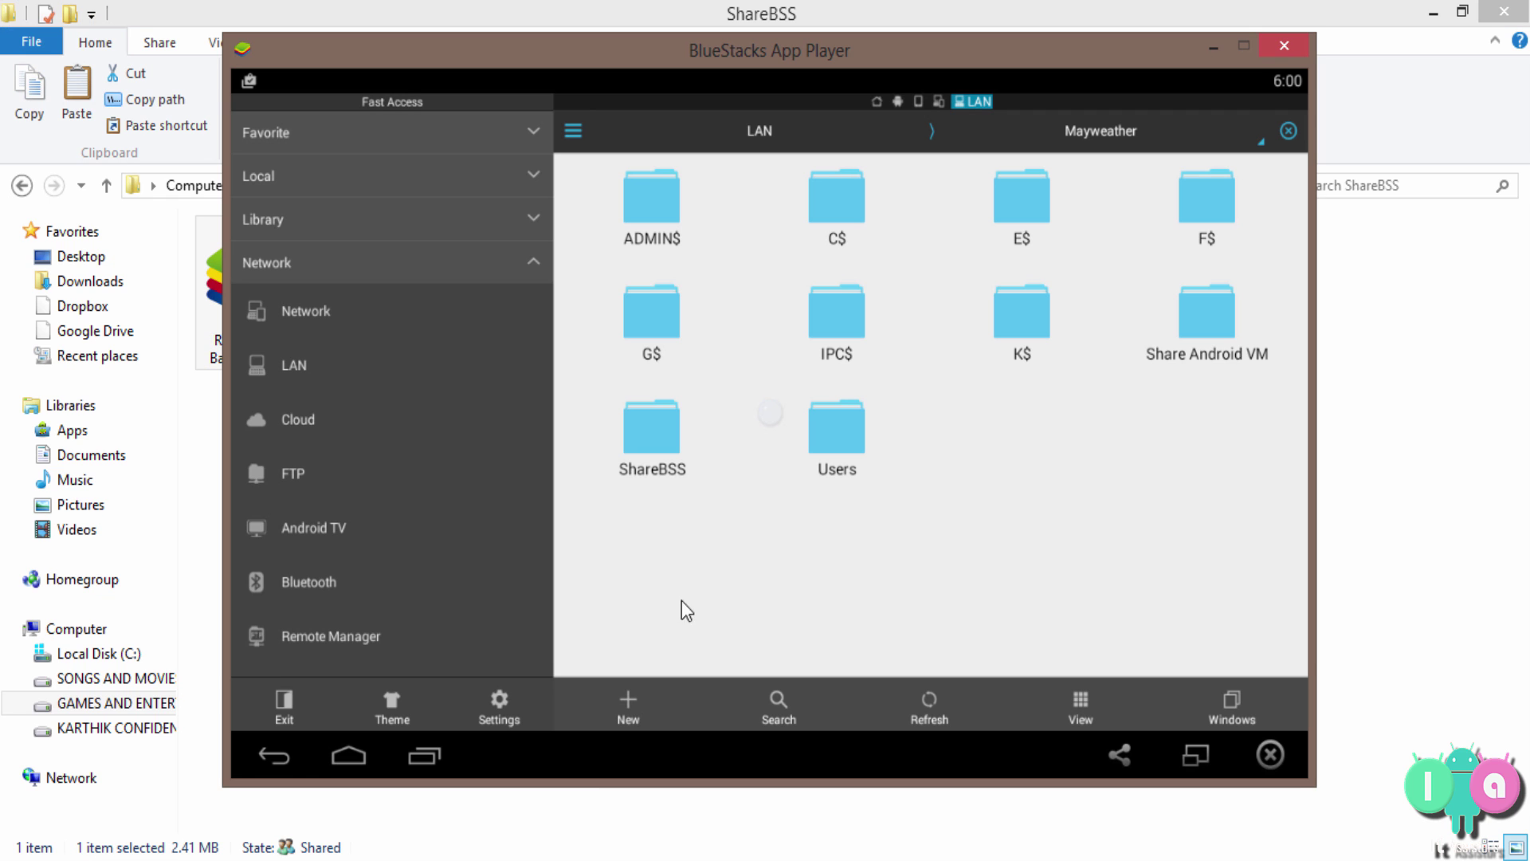
left_click(682, 443)
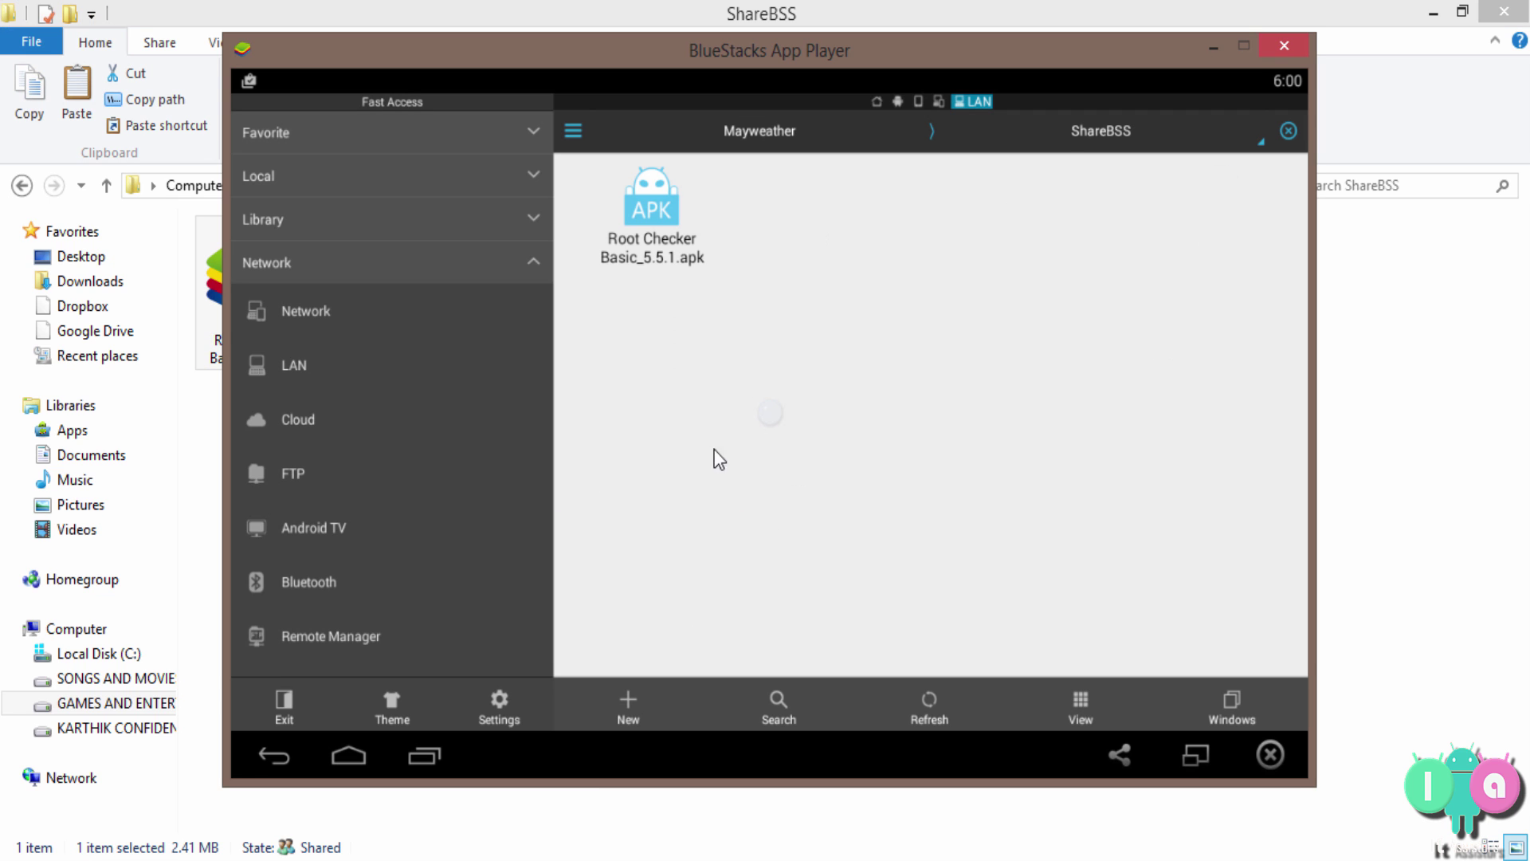
left_click(212, 307)
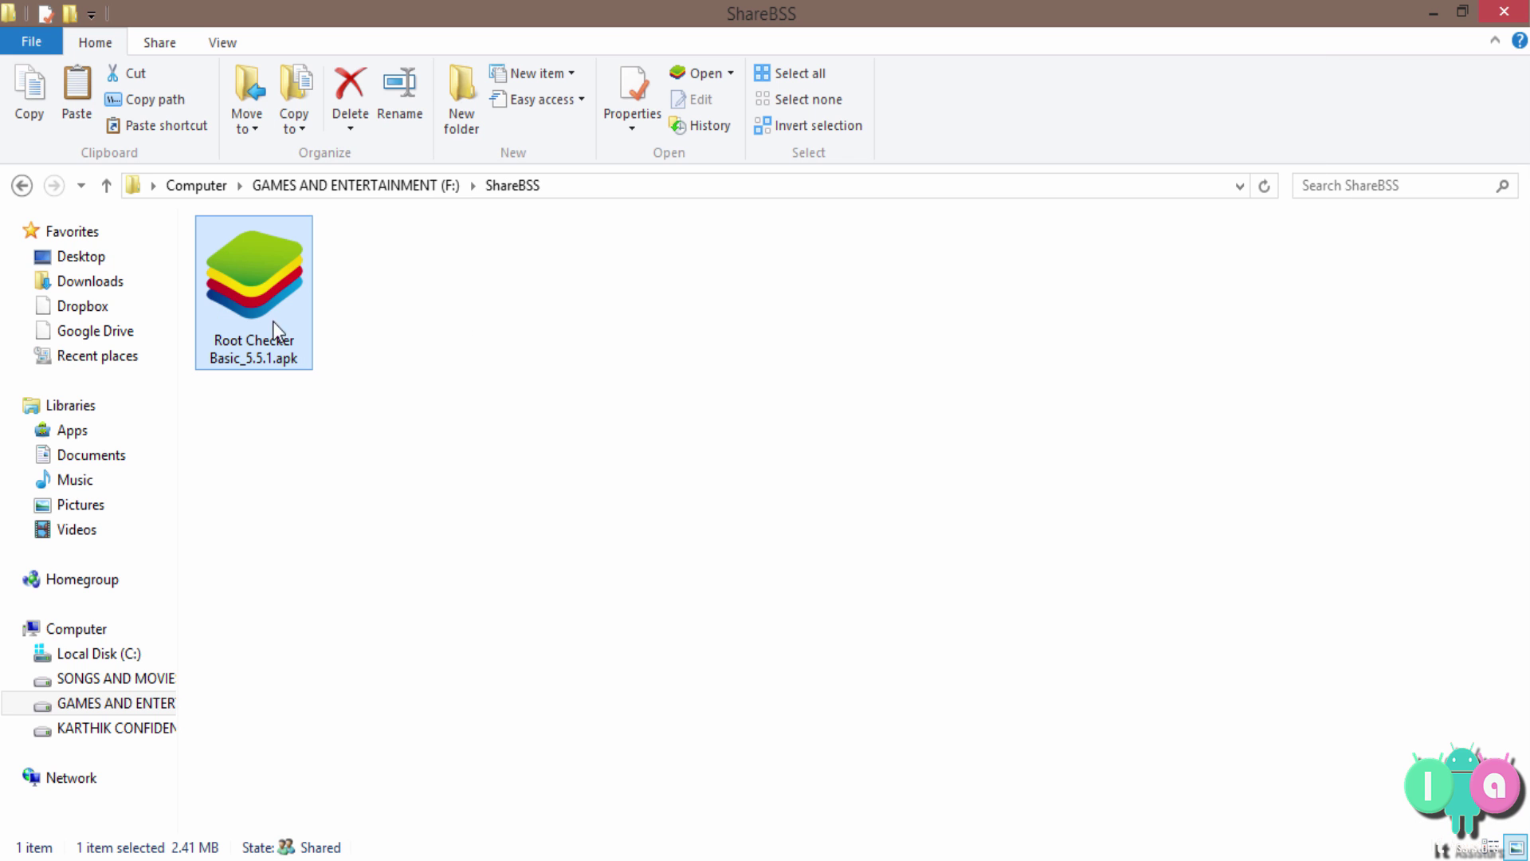
left_click(1525, 8)
Back out of the Mayweather share to the Network view and bring up recent apps
left_click(261, 771)
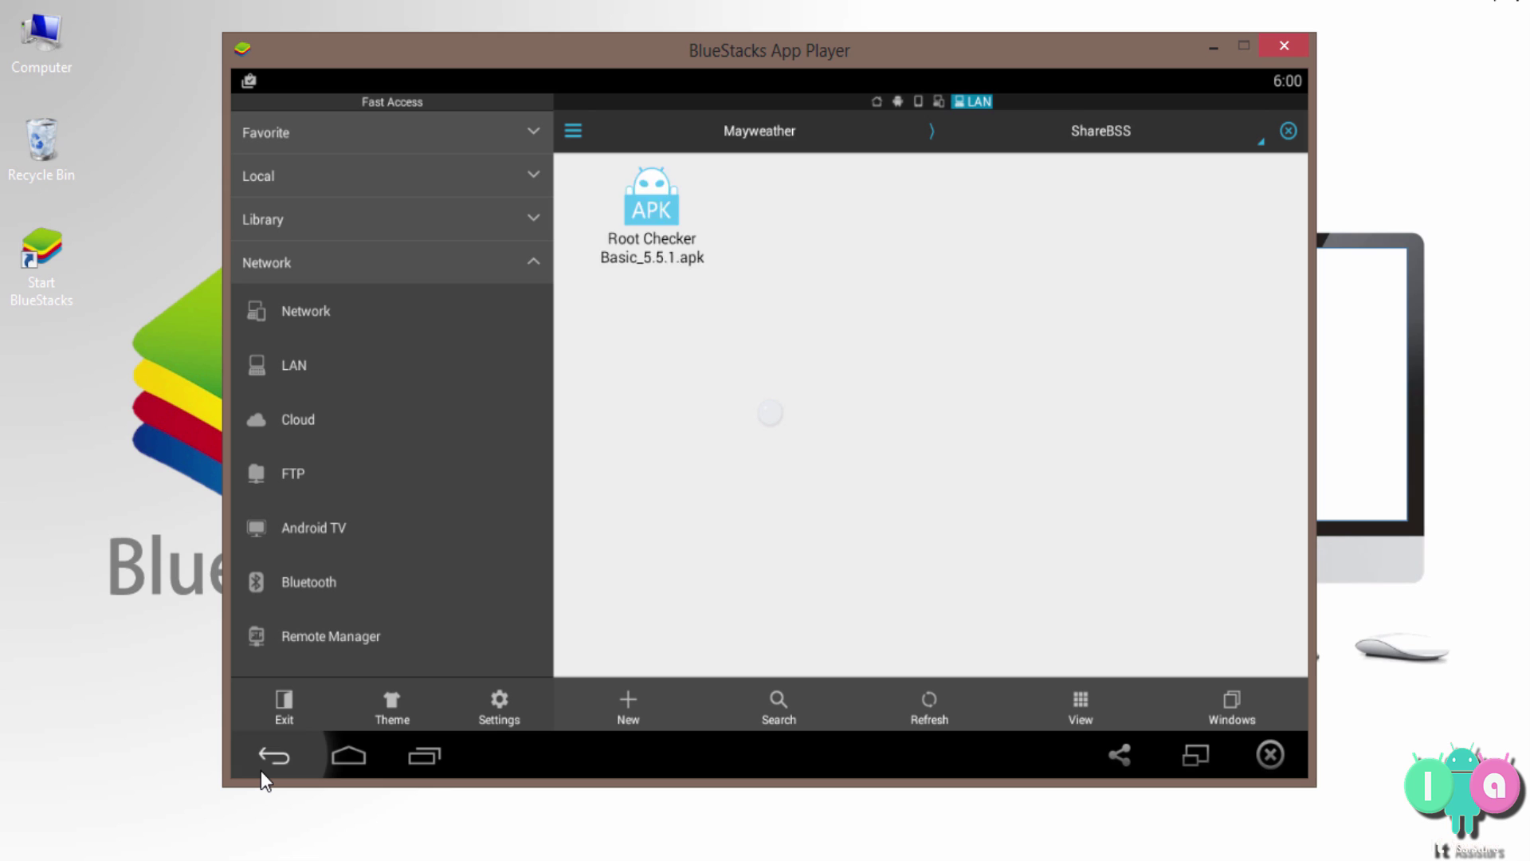
left_click(261, 772)
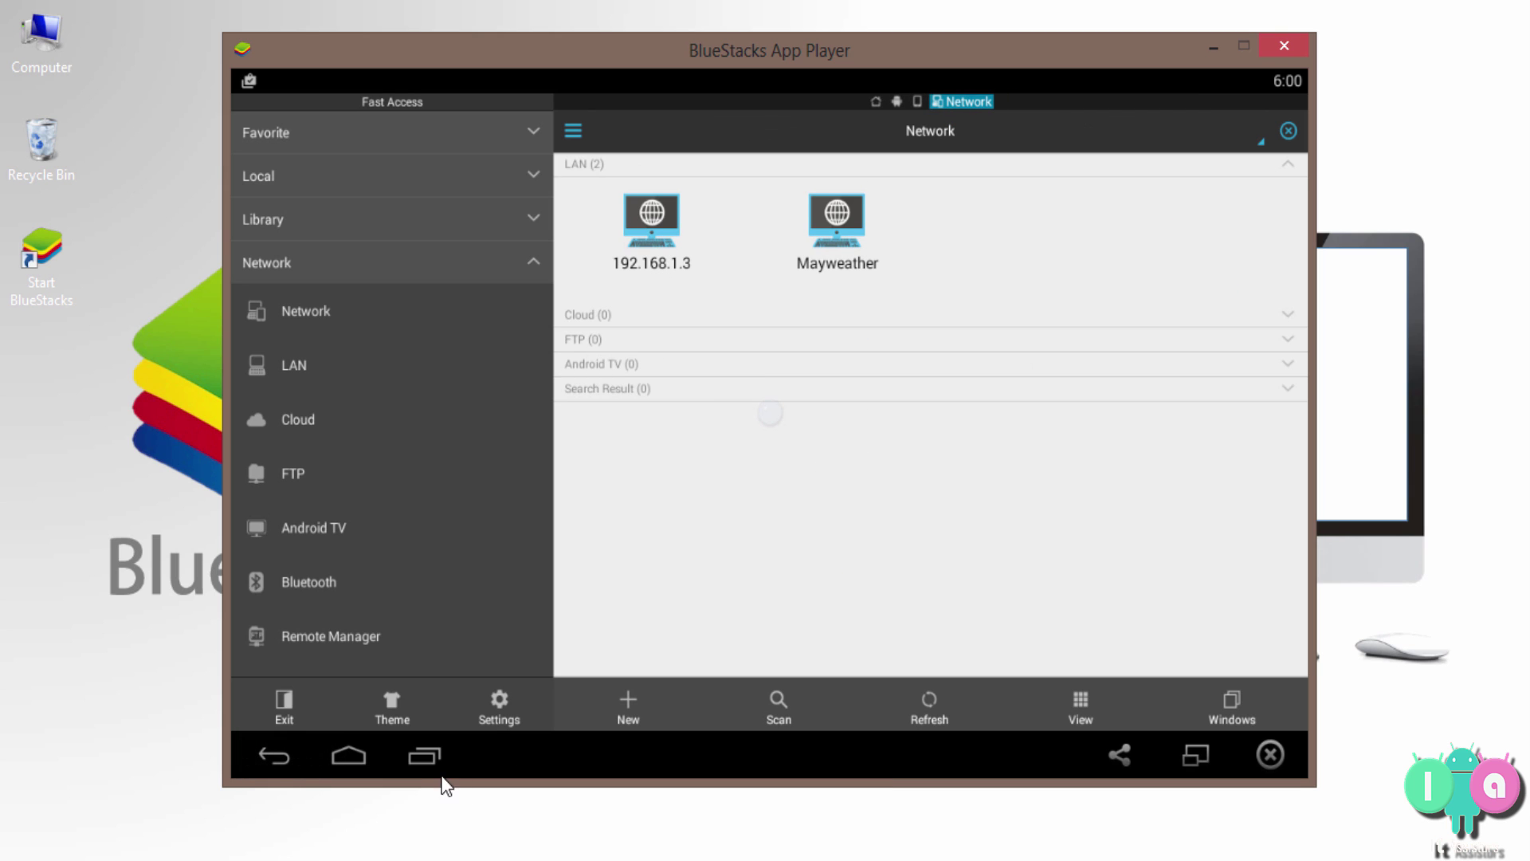
left_click(425, 757)
Swipe ES File Explorer away from the recent apps list
left_click_drag(1181, 527, 1165, 296)
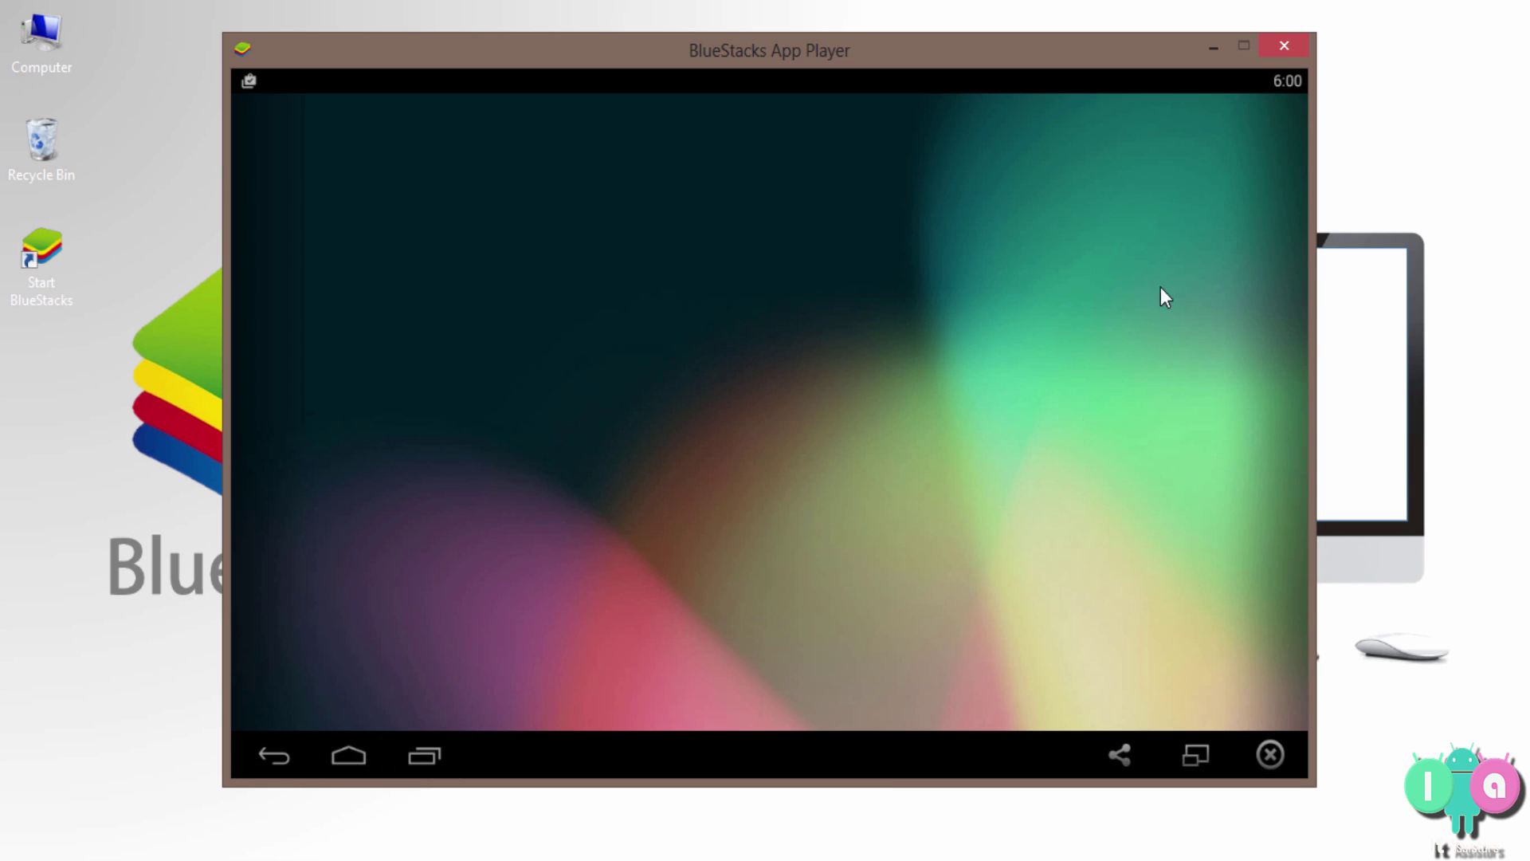